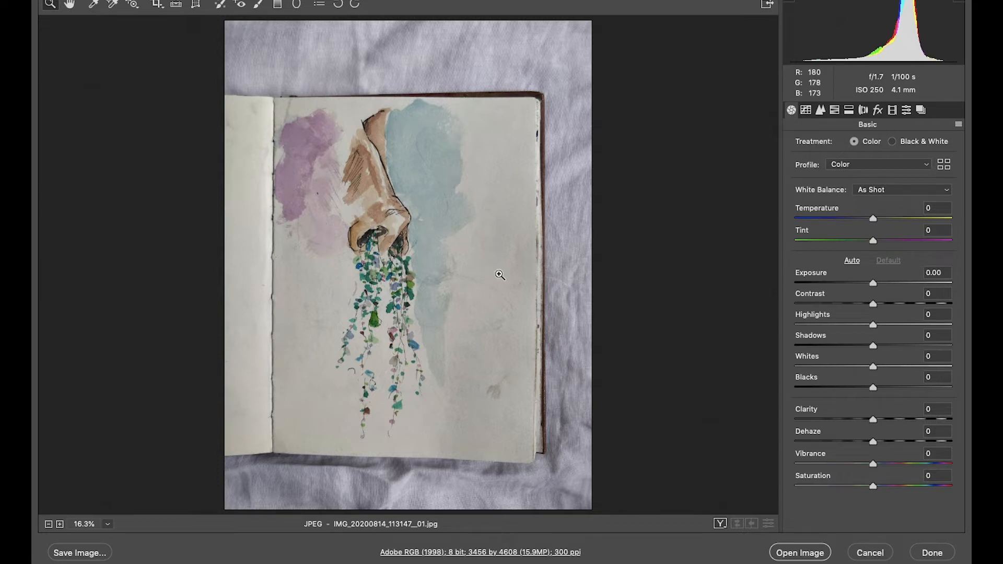
# - Set Clarity to +13, Saturation to +73, Vibrance to +18 and Shadows to -2, and open the adjusted photo for editing
pyautogui.moveTo(872, 418)
pyautogui.mouseDown()
pyautogui.moveTo(907, 418)
pyautogui.moveTo(883, 420)
pyautogui.mouseUp()
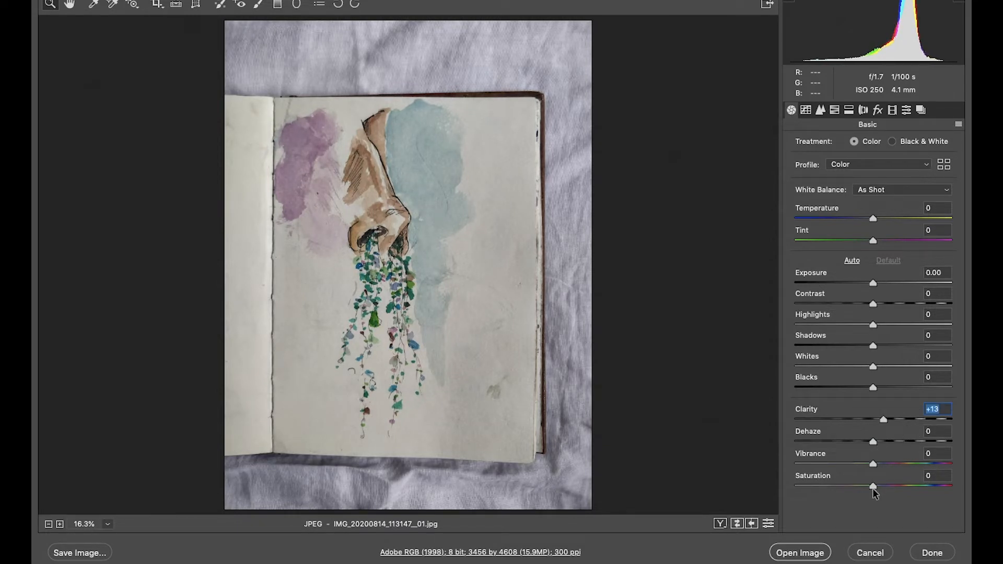
pyautogui.moveTo(872, 486); pyautogui.dragTo(930, 485)
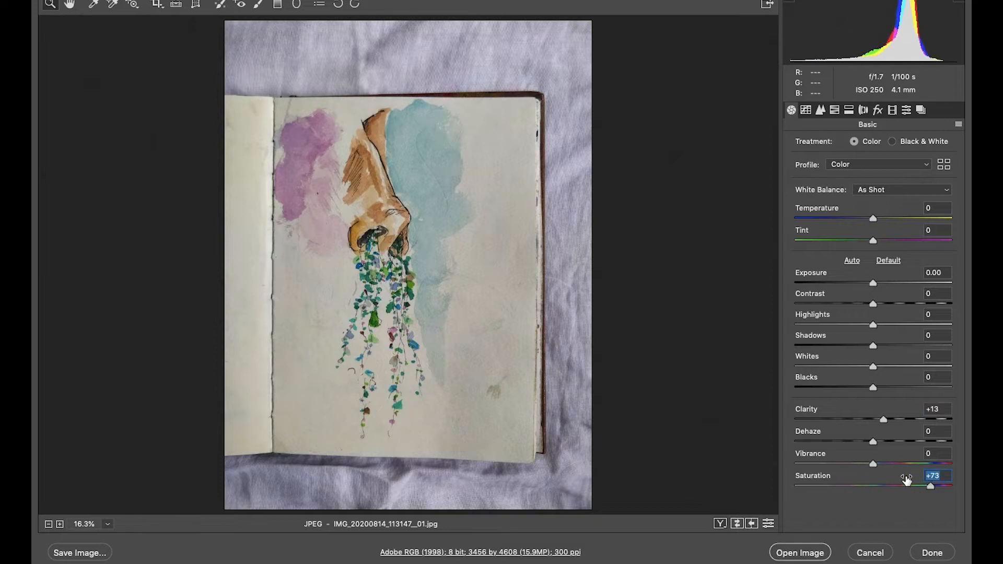
pyautogui.moveTo(872, 463)
pyautogui.mouseDown()
pyautogui.moveTo(909, 465)
pyautogui.moveTo(887, 463)
pyautogui.mouseUp()
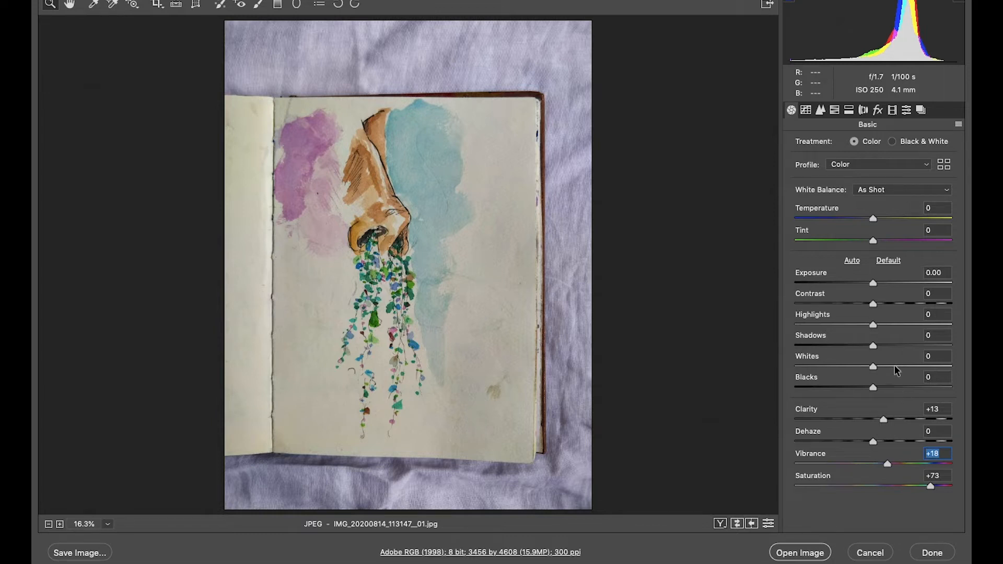
pyautogui.click(874, 345)
pyautogui.moveTo(864, 348)
pyautogui.mouseDown()
pyautogui.moveTo(846, 355)
pyautogui.moveTo(873, 348)
pyautogui.mouseUp()
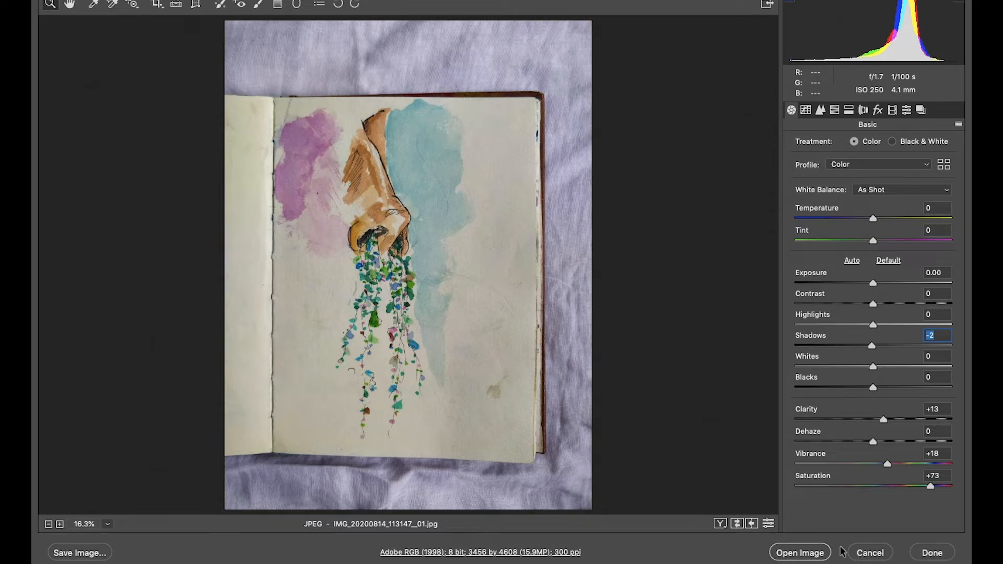
pyautogui.click(794, 554)
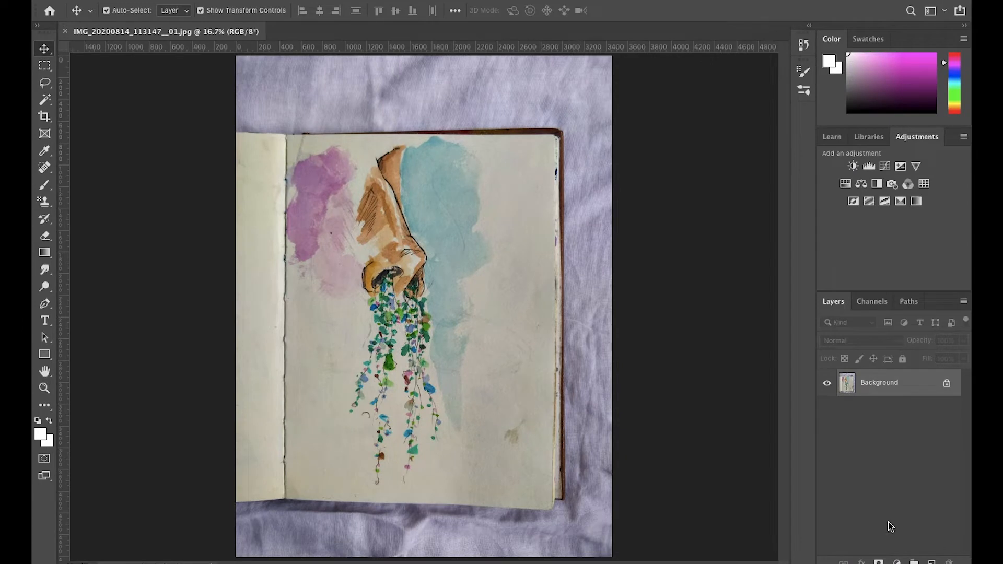
# - Crop the photo to the painted sketchbook page, trimming away most of the surrounding cloth and left-hand page
pyautogui.click(44, 116)
pyautogui.moveTo(443, 56); pyautogui.dragTo(443, 95)
pyautogui.moveTo(234, 307)
pyautogui.mouseDown()
pyautogui.moveTo(273, 306)
pyautogui.moveTo(251, 308)
pyautogui.mouseUp()
pyautogui.moveTo(423, 96); pyautogui.dragTo(426, 85)
pyautogui.moveTo(596, 308); pyautogui.dragTo(551, 307)
pyautogui.press('Return')
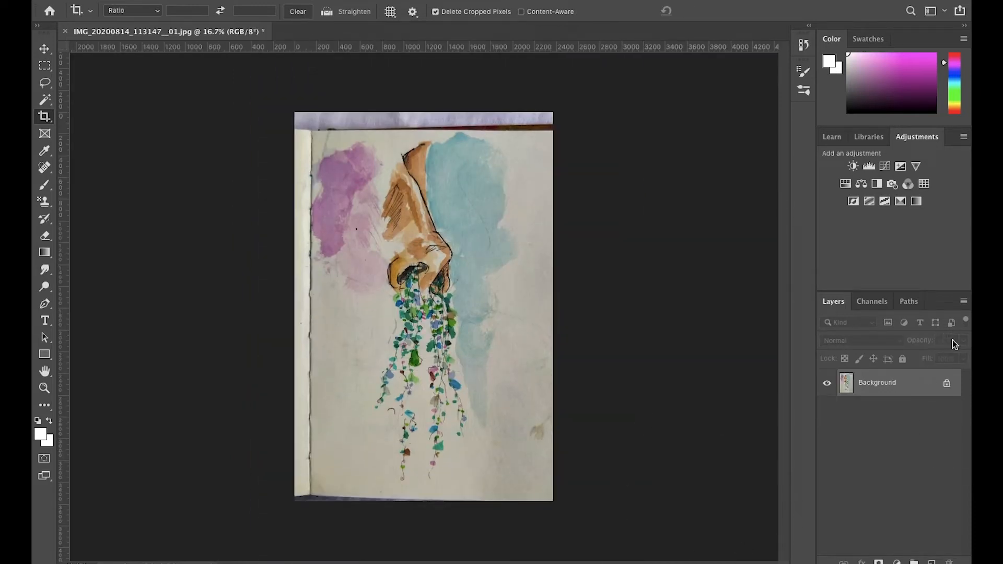
# - Unlock the Background so that it becomes a regular editable layer
pyautogui.click(910, 394)
pyautogui.click(928, 381)
pyautogui.click(946, 385)
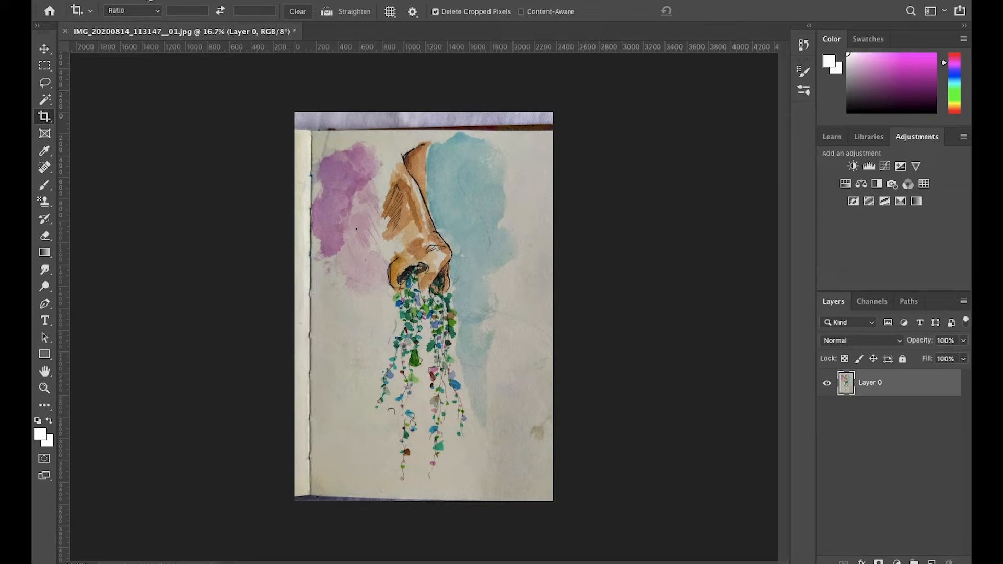
pyautogui.click(149, 1)
pyautogui.click(168, 8)
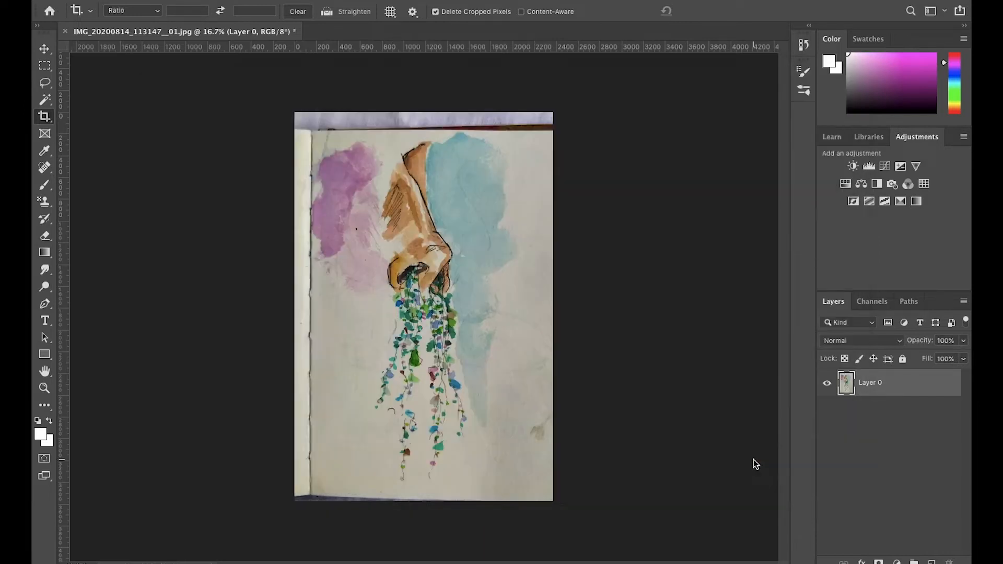
pyautogui.click(754, 461)
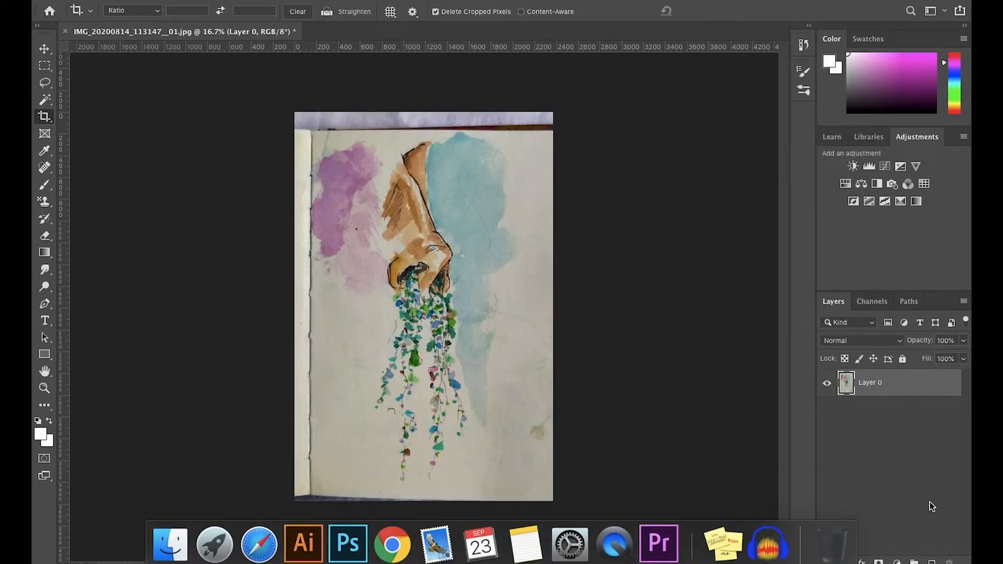
# - Lower the artwork layer's opacity to 83% and add a white-filled layer beneath it
pyautogui.click(964, 340)
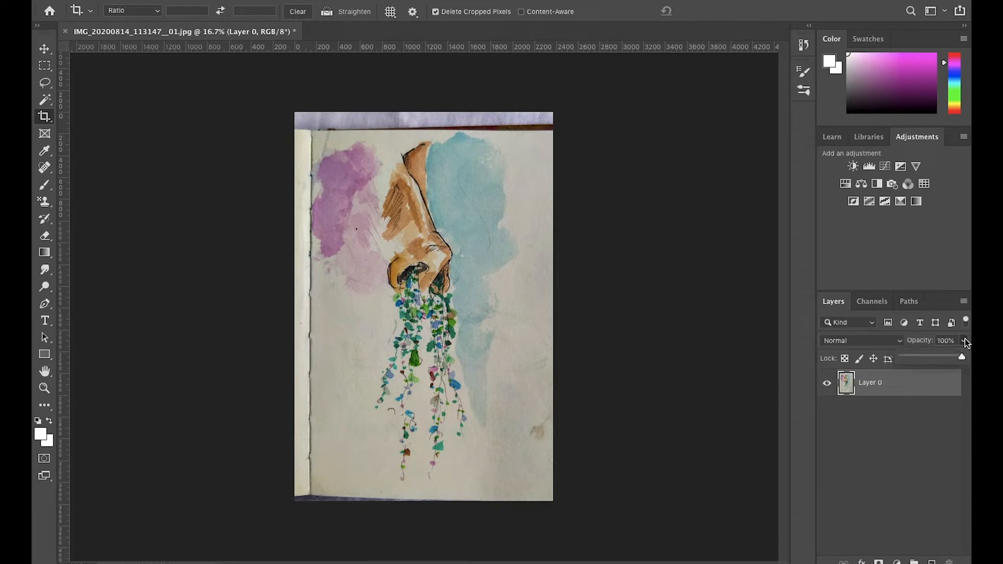
pyautogui.moveTo(934, 359); pyautogui.dragTo(952, 360)
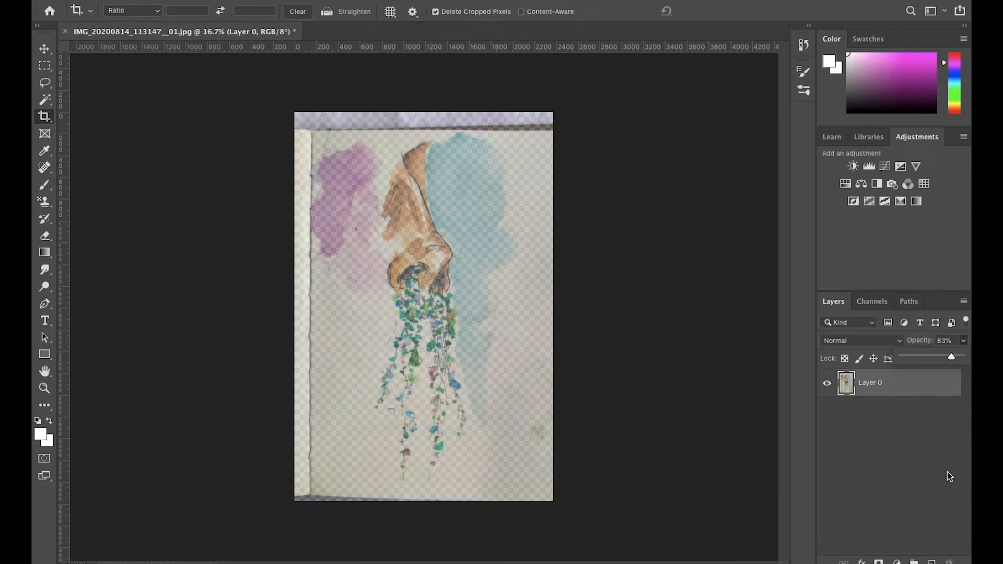
pyautogui.click(932, 561)
pyautogui.moveTo(880, 389); pyautogui.dragTo(878, 422)
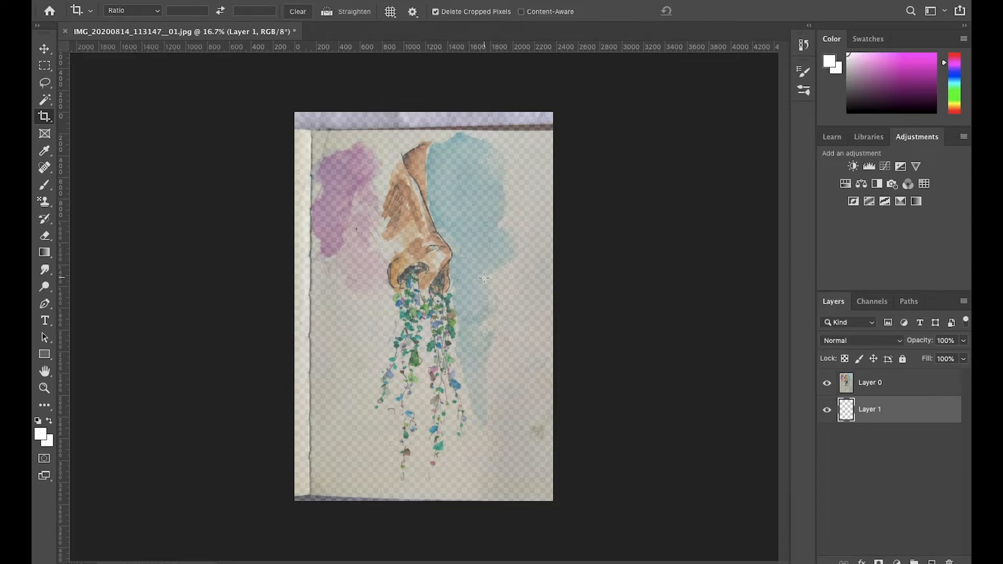
pyautogui.hotkey('alt', 'BackSpace')
# - Fade the artwork layer over the white background by setting its opacity to 45%
pyautogui.click(886, 392)
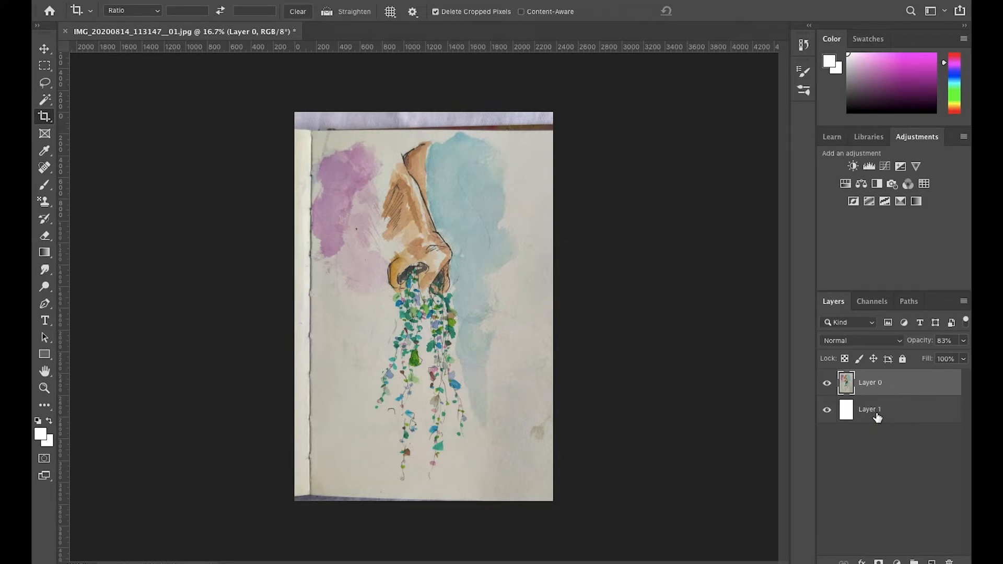
pyautogui.hotkey('alt', 'BackSpace')
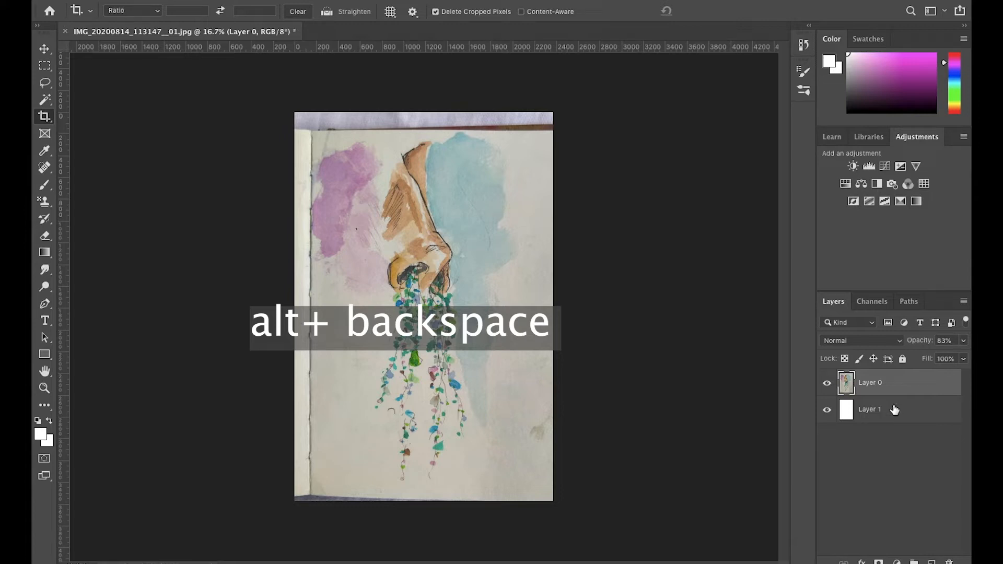
pyautogui.click(964, 340)
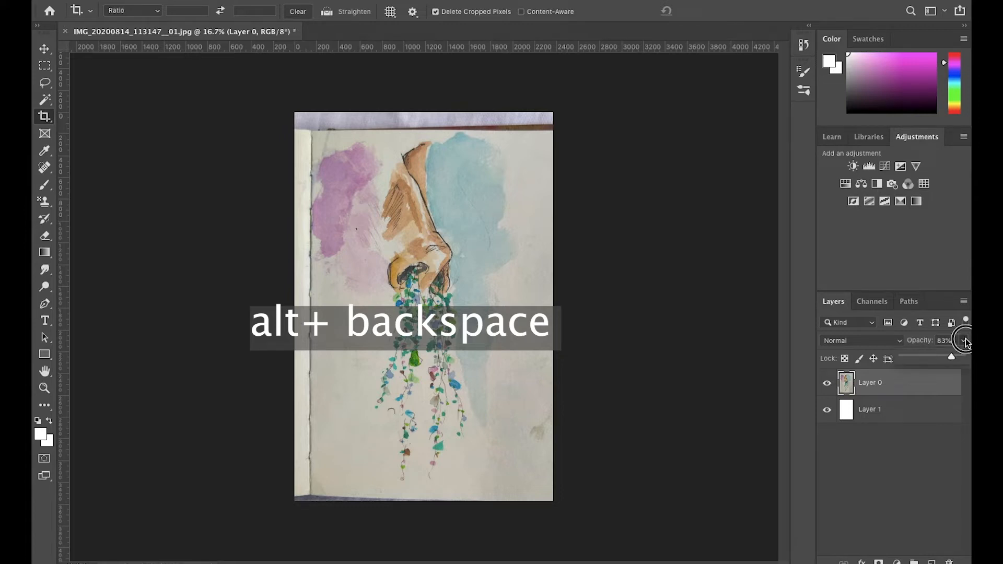
pyautogui.moveTo(953, 359); pyautogui.dragTo(929, 360)
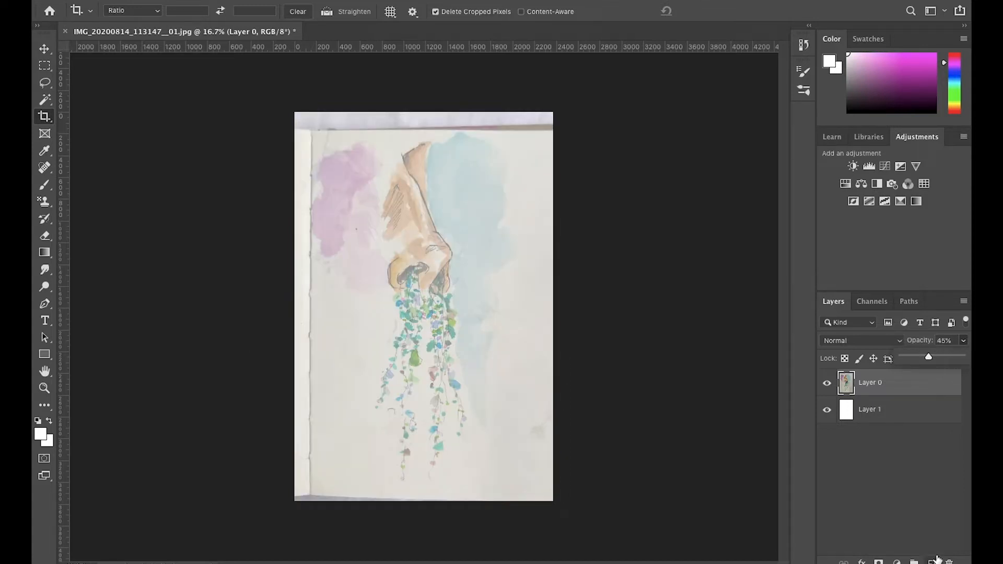
pyautogui.click(902, 455)
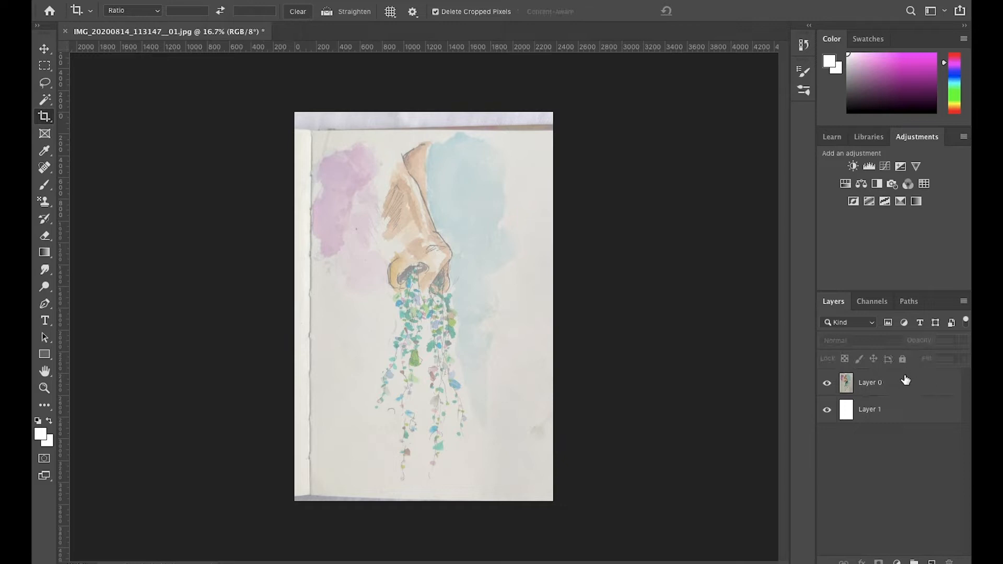
pyautogui.click(905, 381)
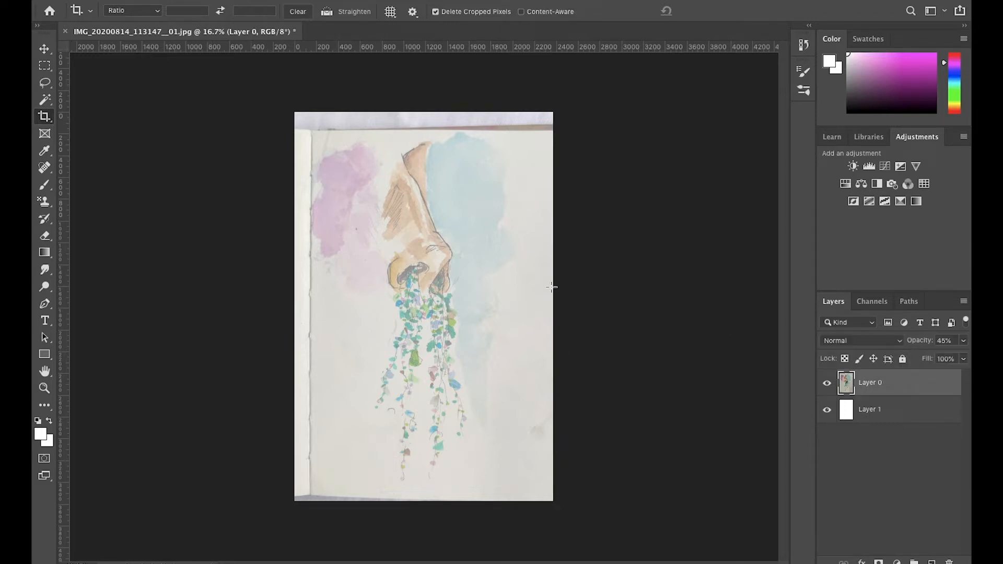
# - Lock both the artwork layer and the white background layer
pyautogui.click(902, 359)
pyautogui.click(916, 415)
pyautogui.click(902, 359)
pyautogui.click(888, 383)
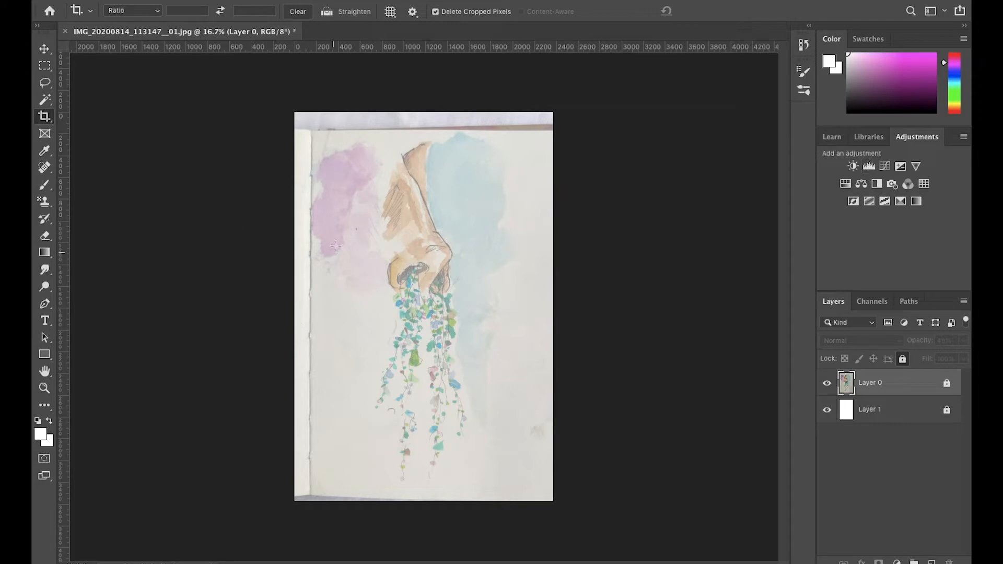
pyautogui.press('b')
pyautogui.click(116, 15)
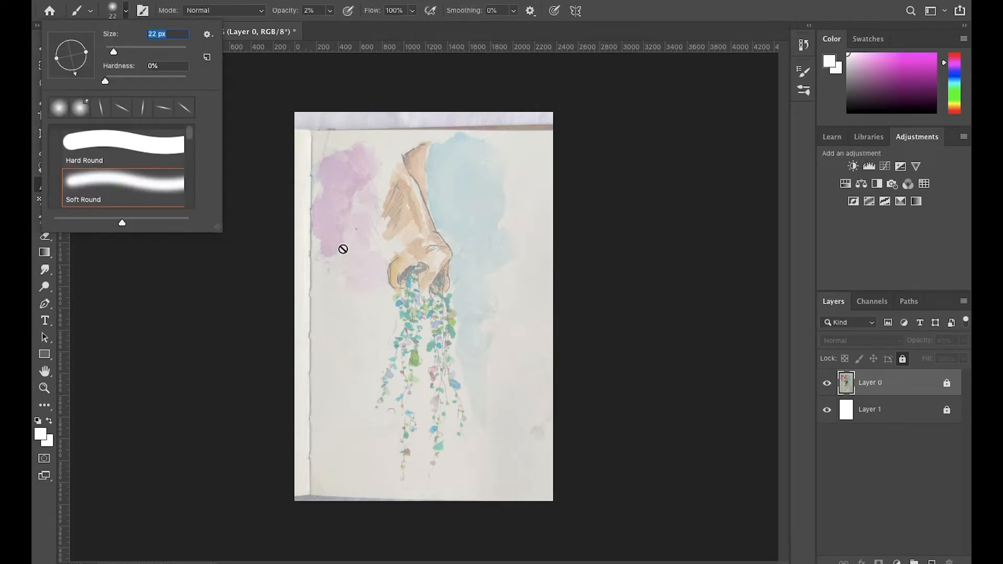
pyautogui.click(931, 562)
pyautogui.moveTo(349, 260)
pyautogui.mouseDown()
pyautogui.moveTo(358, 294)
pyautogui.moveTo(345, 247)
pyautogui.moveTo(405, 334)
pyautogui.moveTo(414, 206)
pyautogui.moveTo(486, 360)
pyautogui.moveTo(453, 249)
pyautogui.moveTo(372, 393)
pyautogui.mouseUp()
pyautogui.moveTo(312, 476)
pyautogui.mouseDown()
pyautogui.moveTo(362, 457)
pyautogui.moveTo(444, 387)
pyautogui.moveTo(470, 421)
pyautogui.moveTo(529, 418)
pyautogui.moveTo(545, 429)
pyautogui.mouseUp()
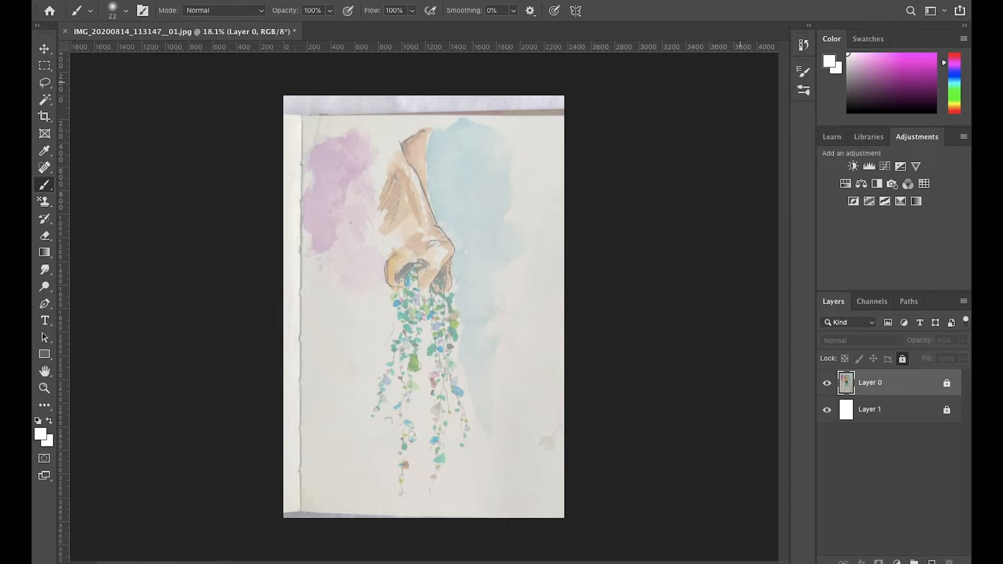
# - Restore the default Essentials workspace layout and add a new empty layer above the artwork
pyautogui.click(444, 1)
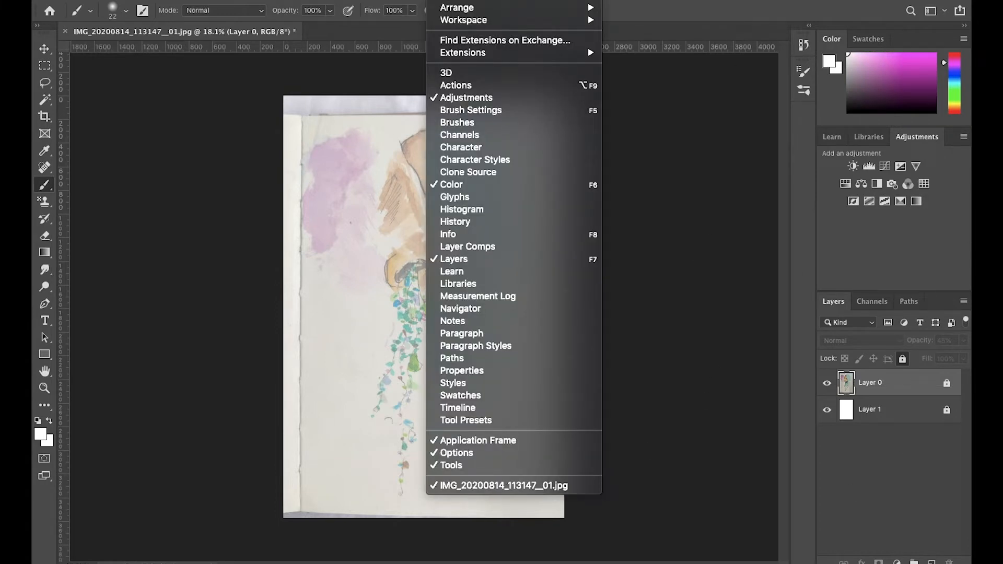
pyautogui.moveTo(467, 23)
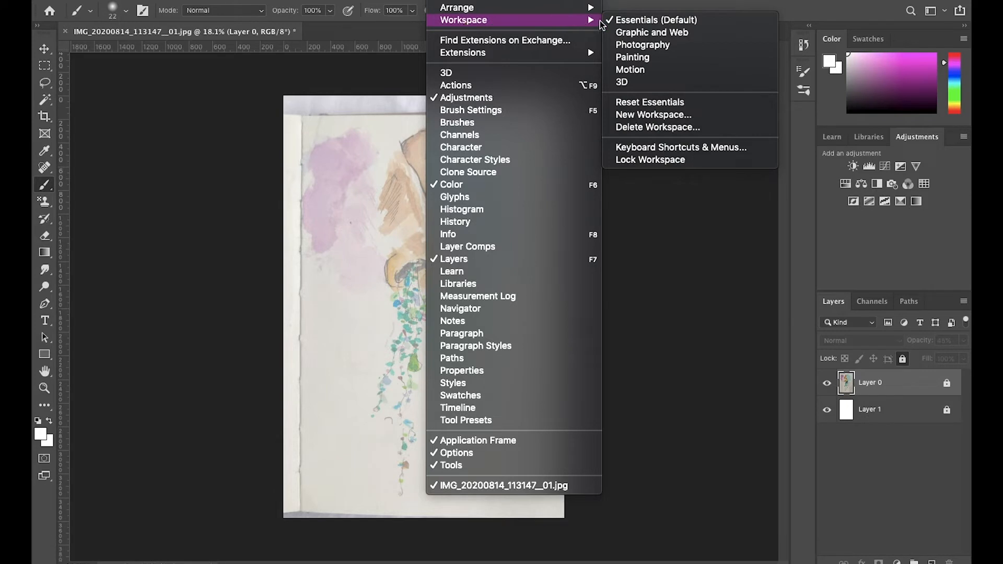
pyautogui.click(653, 32)
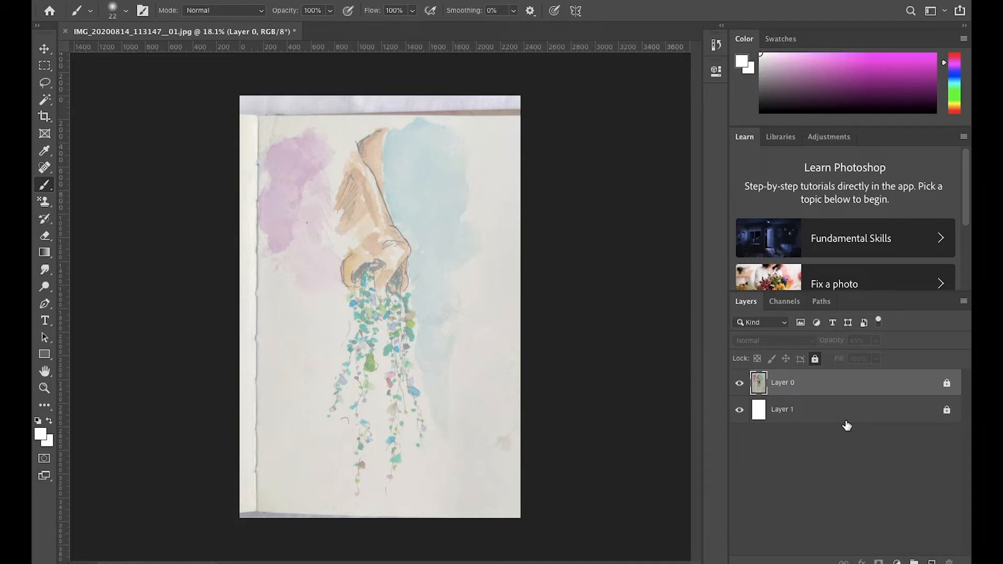
pyautogui.click(931, 562)
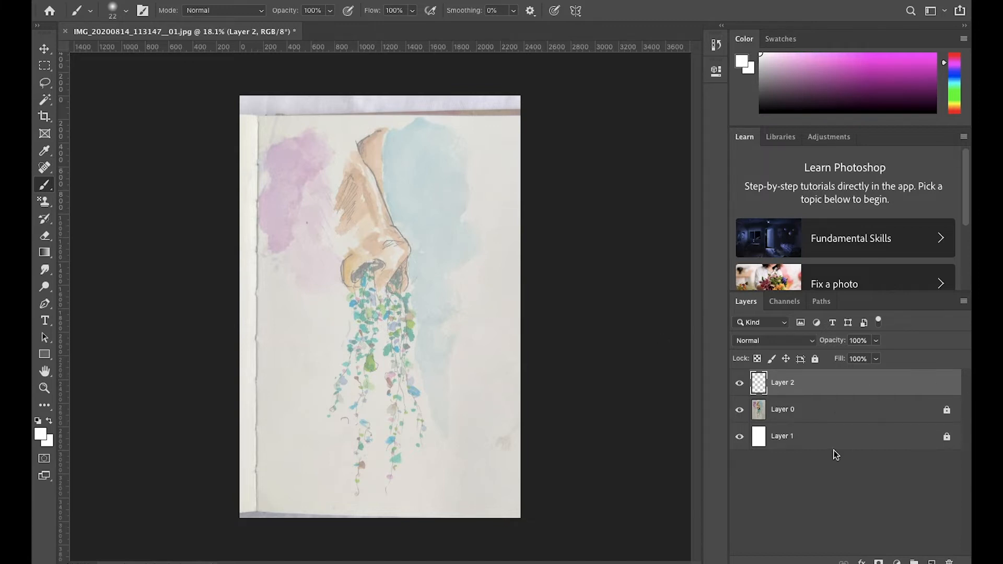
# - Unlock the artwork layer, Layer 0, and set its opacity to 100%
pyautogui.click(840, 411)
pyautogui.click(947, 412)
pyautogui.click(875, 340)
pyautogui.moveTo(887, 357); pyautogui.dragTo(909, 357)
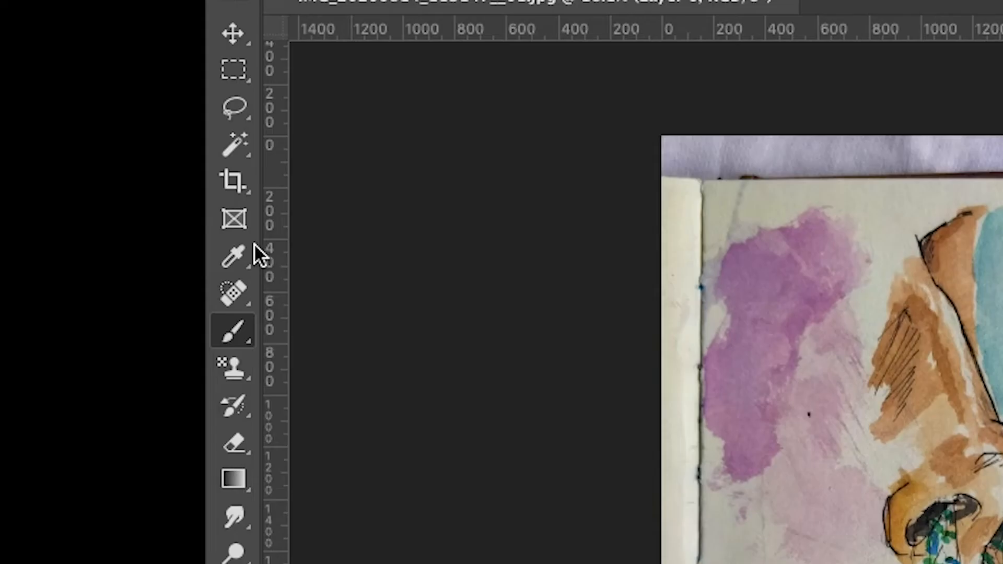
# - Sample the skin tone from the painted nose with the Eyedropper and brighten it to a light orange foreground colour
pyautogui.click(237, 257)
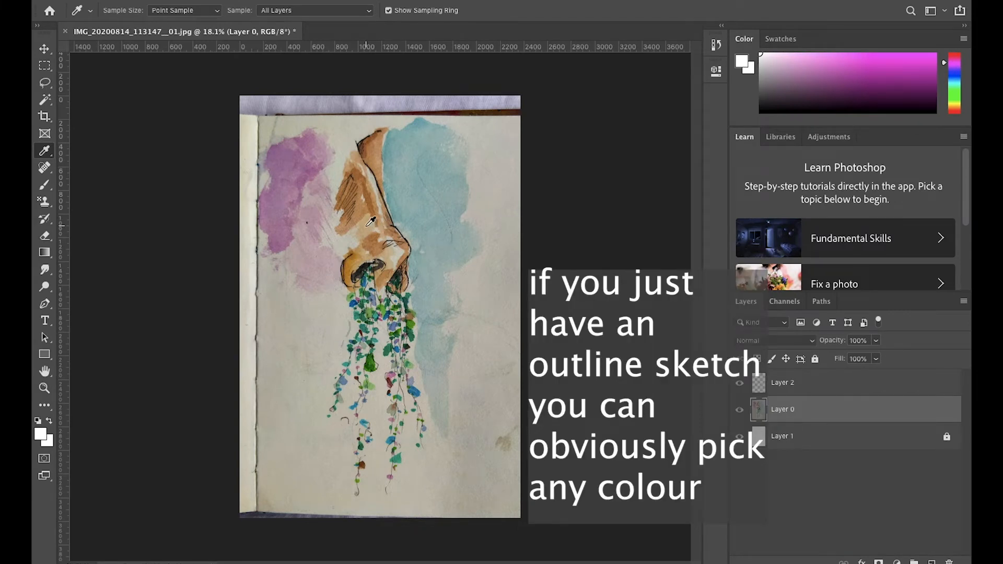
pyautogui.click(371, 222)
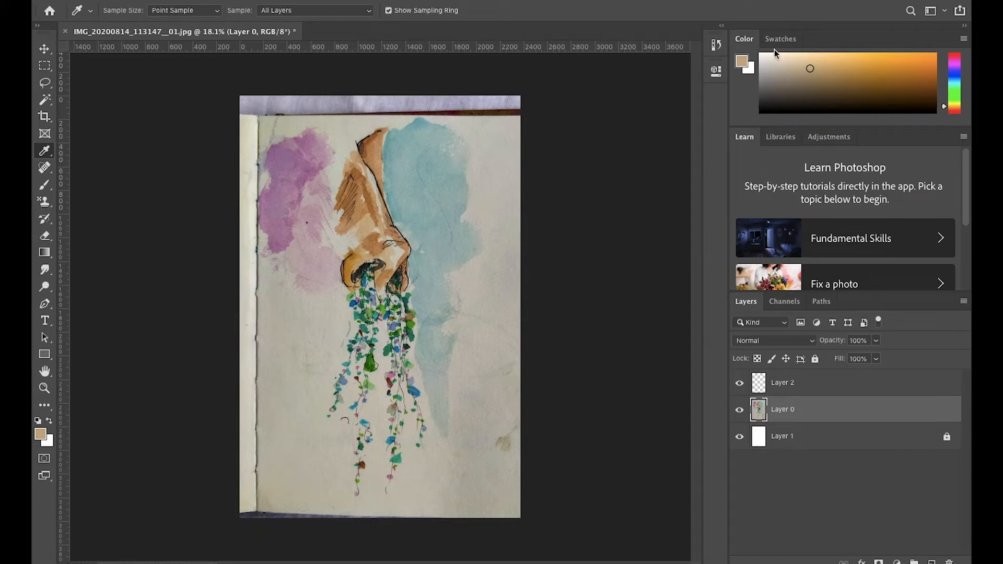
pyautogui.click(821, 65)
pyautogui.click(832, 70)
pyautogui.click(369, 224)
pyautogui.click(814, 62)
# - Select Layer 2 above the artwork and choose the Brush tool with the Soft Round preset
pyautogui.click(856, 382)
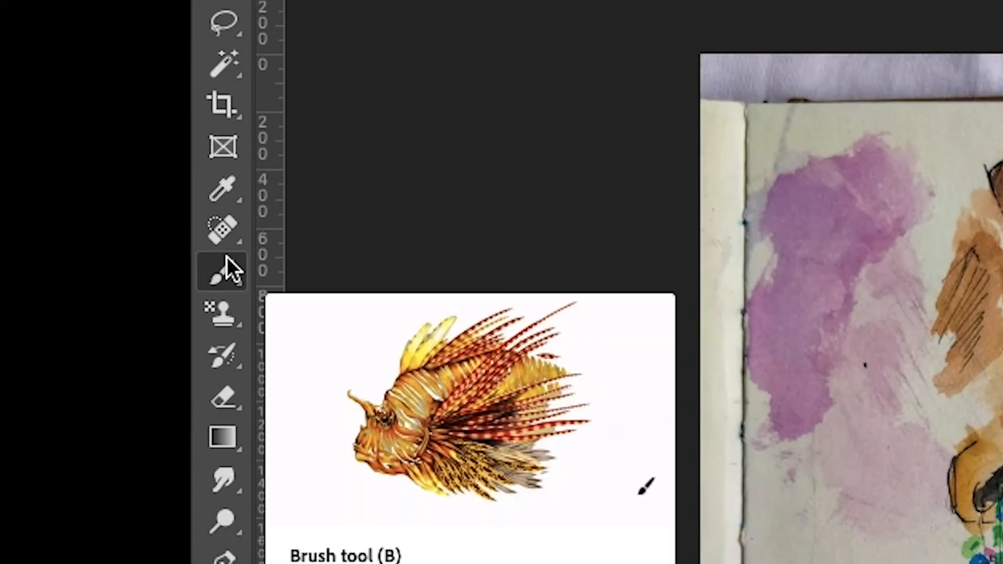
pyautogui.click(227, 261)
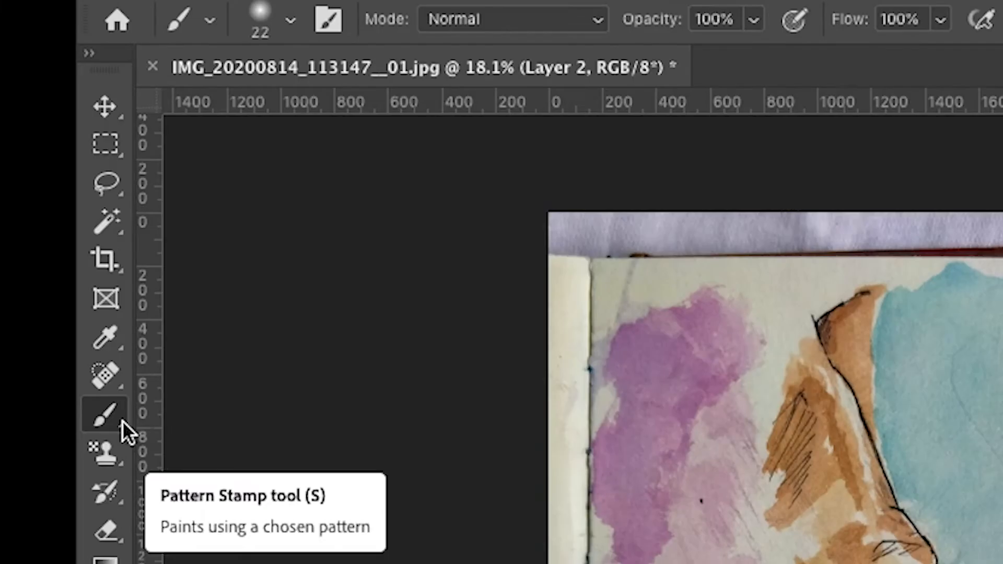
pyautogui.click(285, 20)
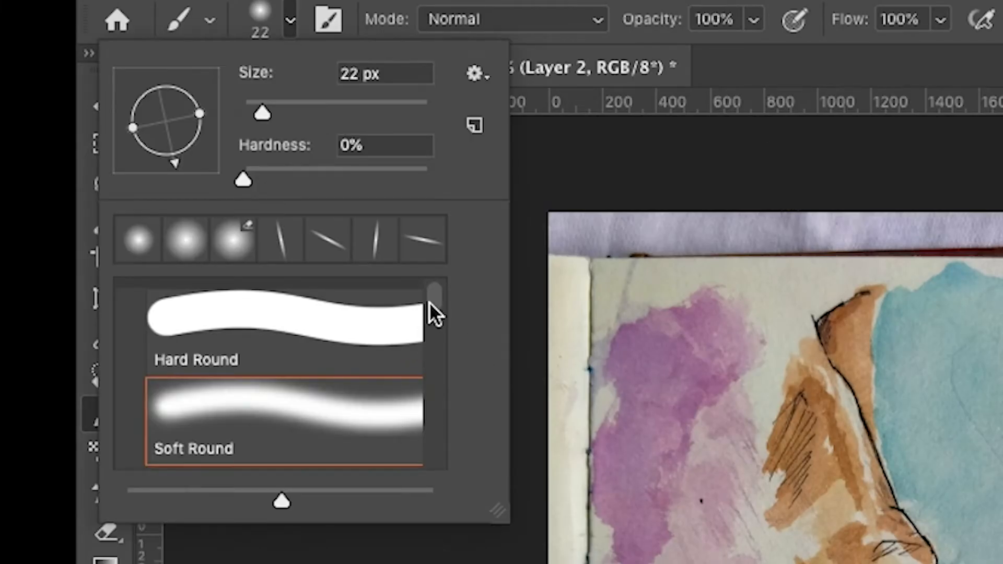
pyautogui.moveTo(429, 300)
pyautogui.mouseDown()
pyautogui.moveTo(432, 363)
pyautogui.moveTo(446, 289)
pyautogui.mouseUp()
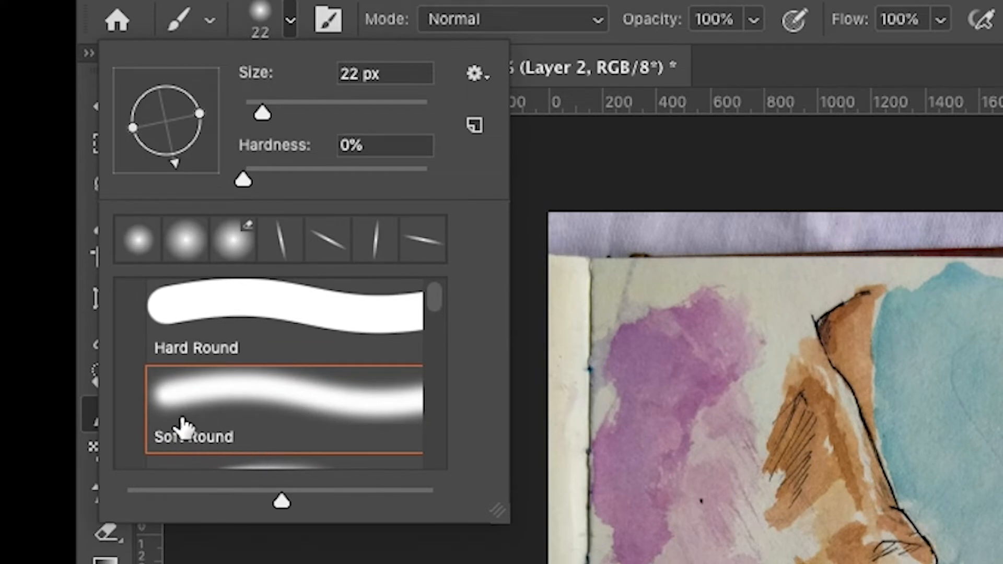
pyautogui.click(259, 422)
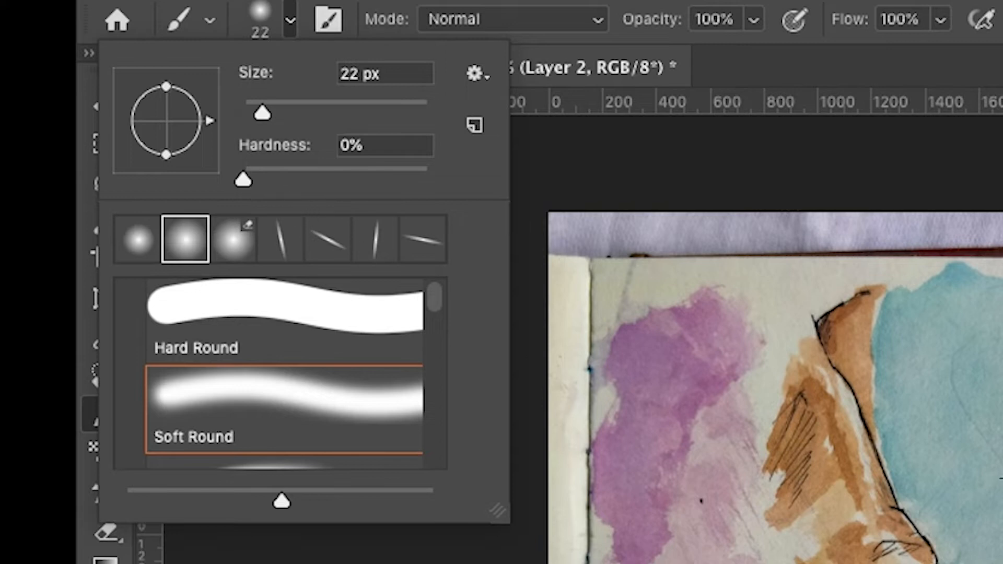
# - Set the brush size to 364 px and paint a short soft test stroke across the blue wash beside the nose
pyautogui.click(339, 114)
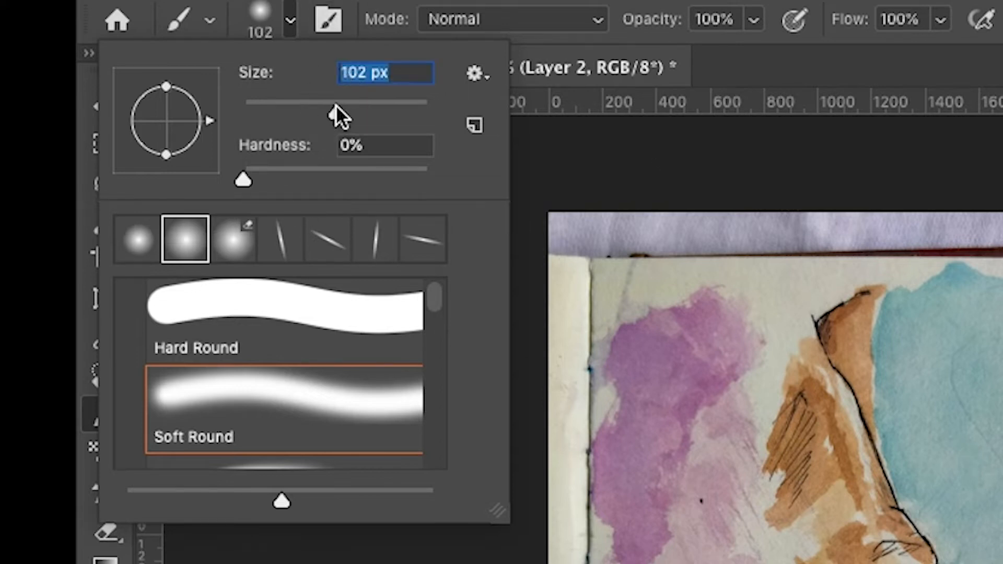
pyautogui.click(398, 112)
pyautogui.moveTo(407, 165); pyautogui.dragTo(466, 178)
# - Set the brush hardness to 52% and paint a second test stroke below the first one
pyautogui.click(291, 20)
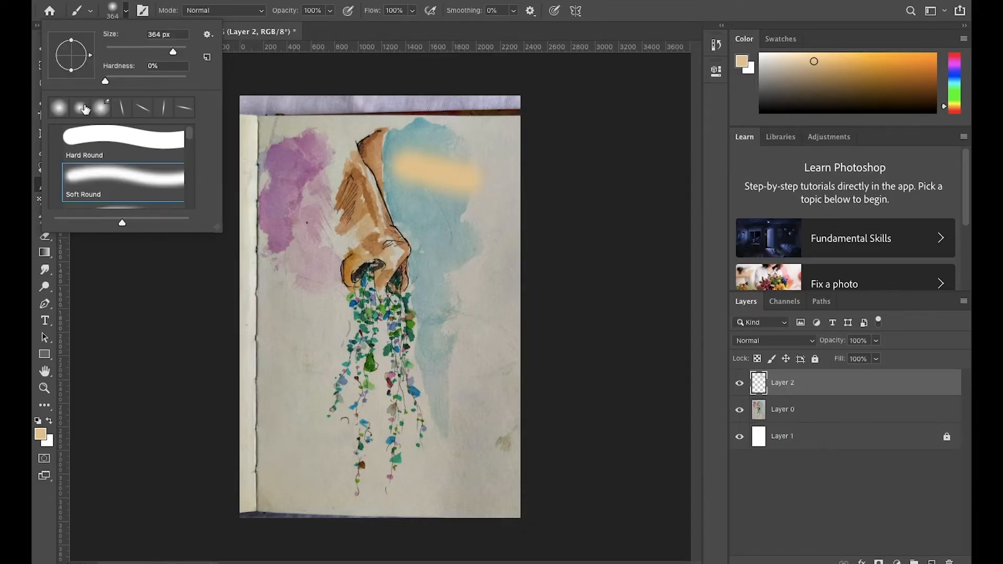
pyautogui.moveTo(105, 83); pyautogui.dragTo(148, 81)
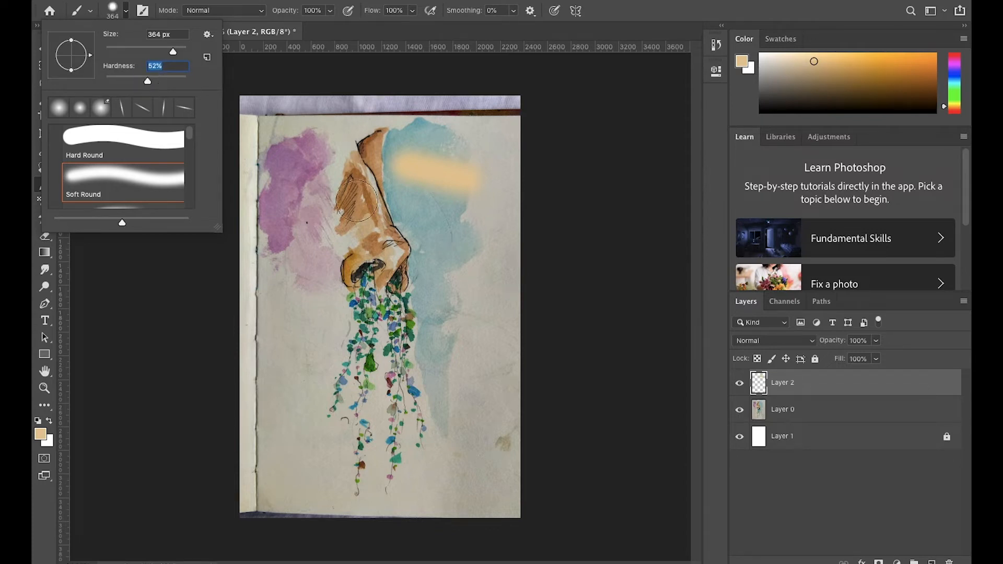
pyautogui.moveTo(413, 229); pyautogui.dragTo(482, 259)
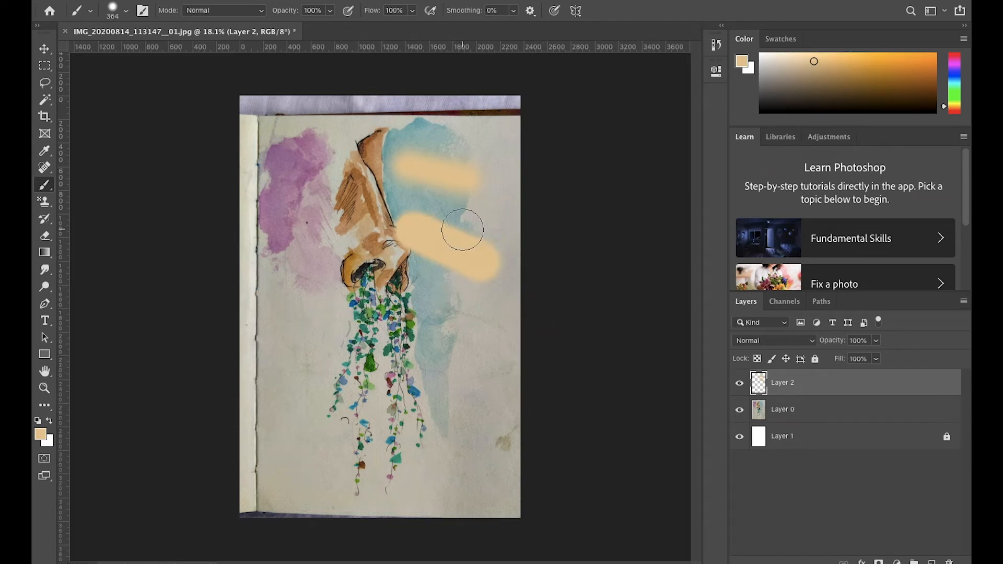
# - Set the brush hardness to 100% and paint a third, hard-edged test stroke below the second one
pyautogui.press('super+plus')
pyautogui.press('super+plus')
pyautogui.press('super+plus')
pyautogui.scroll(5, 462, 230)
pyautogui.hscroll(3, 463, 230)
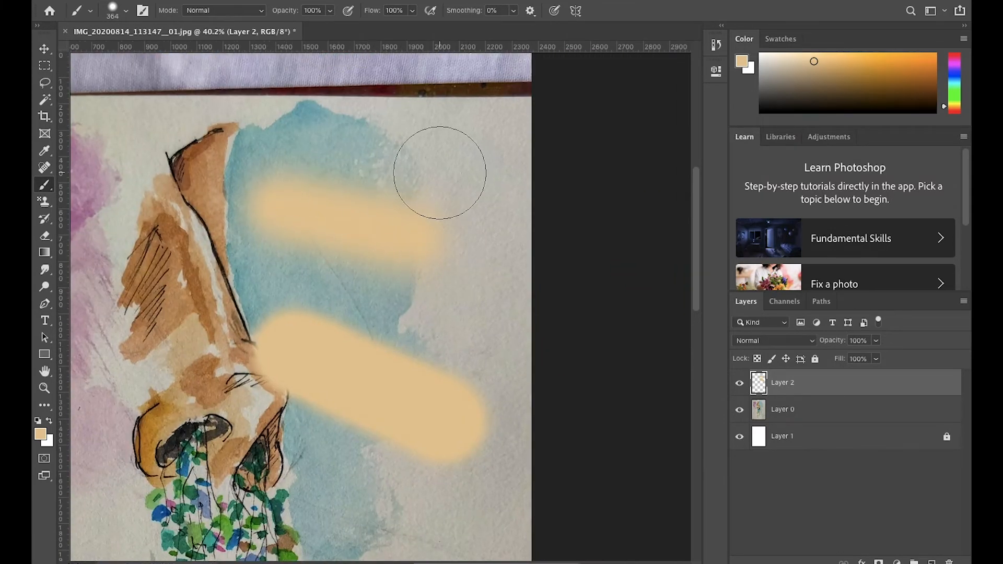
pyautogui.scroll(-4, 440, 172)
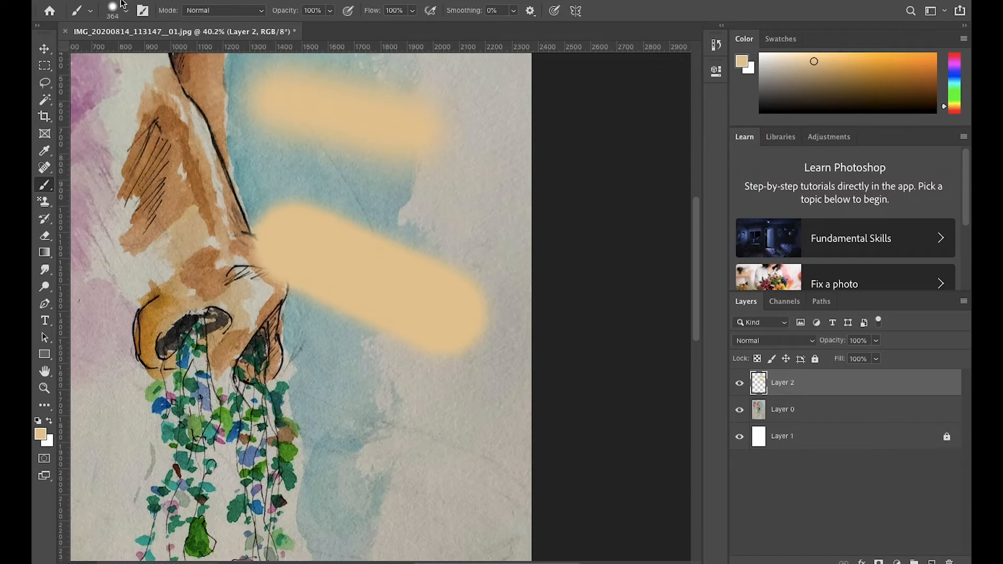
pyautogui.click(120, 10)
pyautogui.moveTo(149, 82); pyautogui.dragTo(194, 84)
pyautogui.moveTo(255, 392); pyautogui.dragTo(402, 470)
# - Choose the Hard Round brush preset and paint a fourth diagonal test stroke across the hanging vines
pyautogui.scroll(-3, 453, 476)
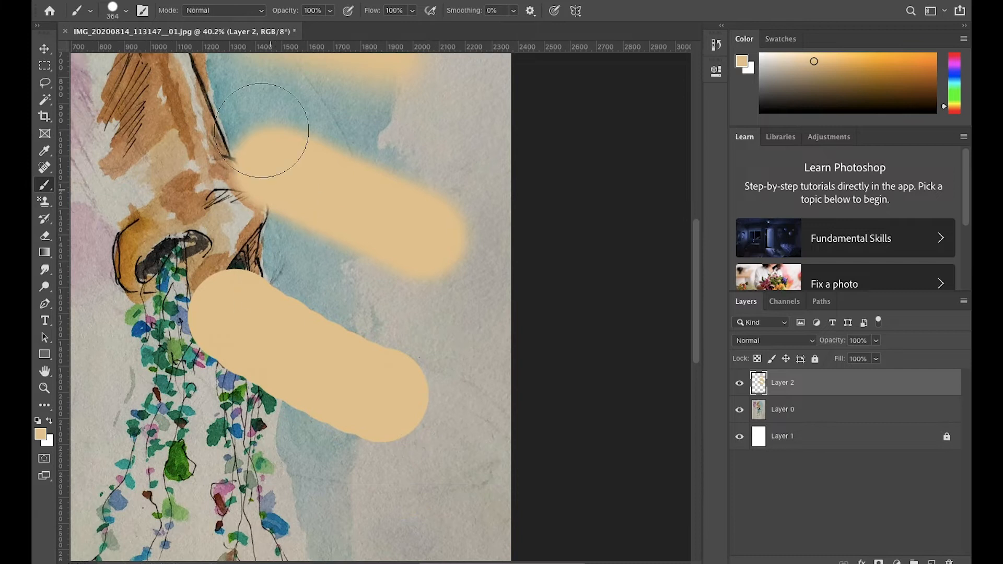
pyautogui.click(119, 10)
pyautogui.click(107, 152)
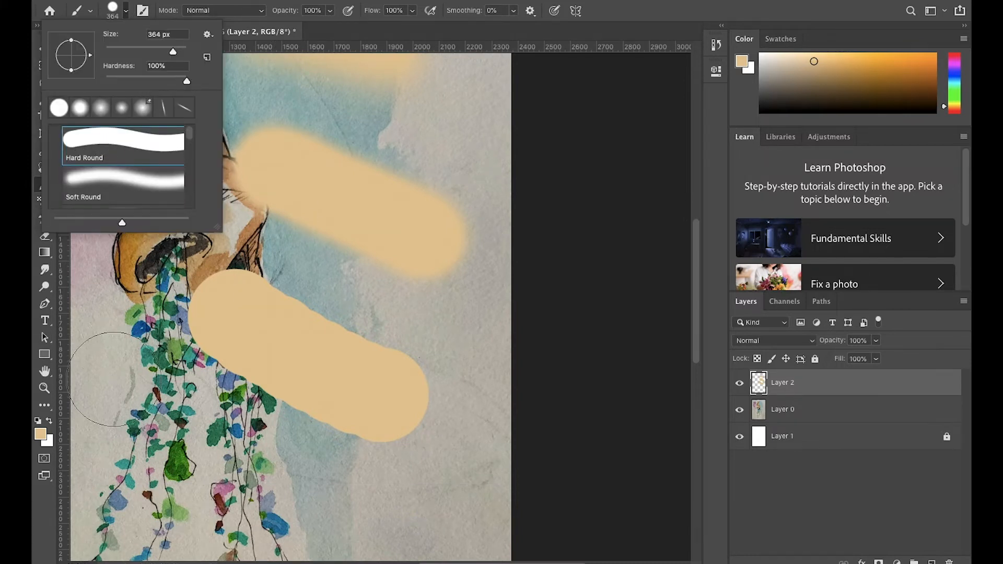
pyautogui.moveTo(137, 435)
pyautogui.mouseDown()
pyautogui.moveTo(270, 470)
pyautogui.moveTo(322, 520)
pyautogui.mouseUp()
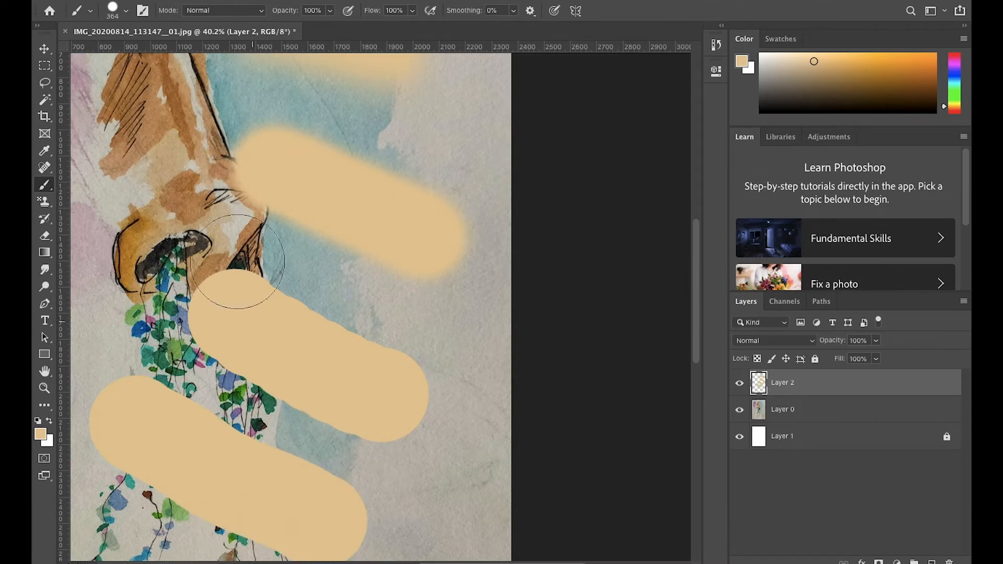
# - Switch back to the Soft Round brush preset and hide Layer 0 to view the test strokes on white
pyautogui.click(120, 19)
pyautogui.click(141, 181)
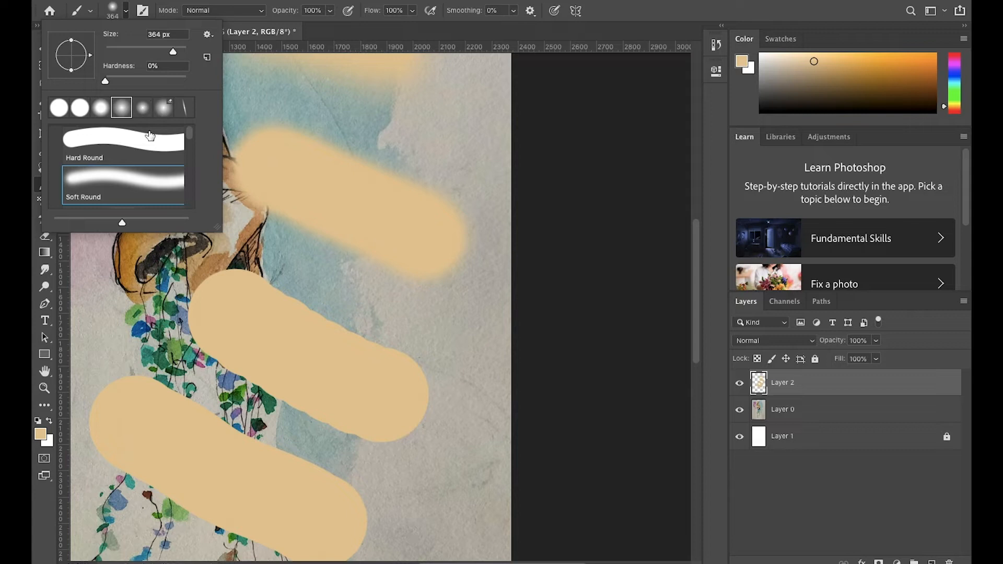
pyautogui.press('Return')
pyautogui.click(739, 410)
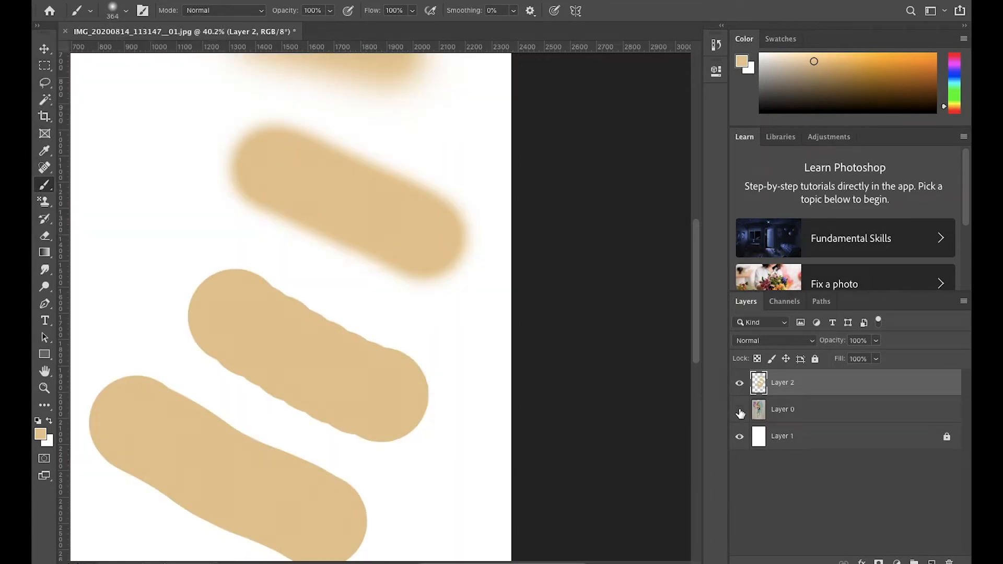
pyautogui.scroll(-5, 430, 340)
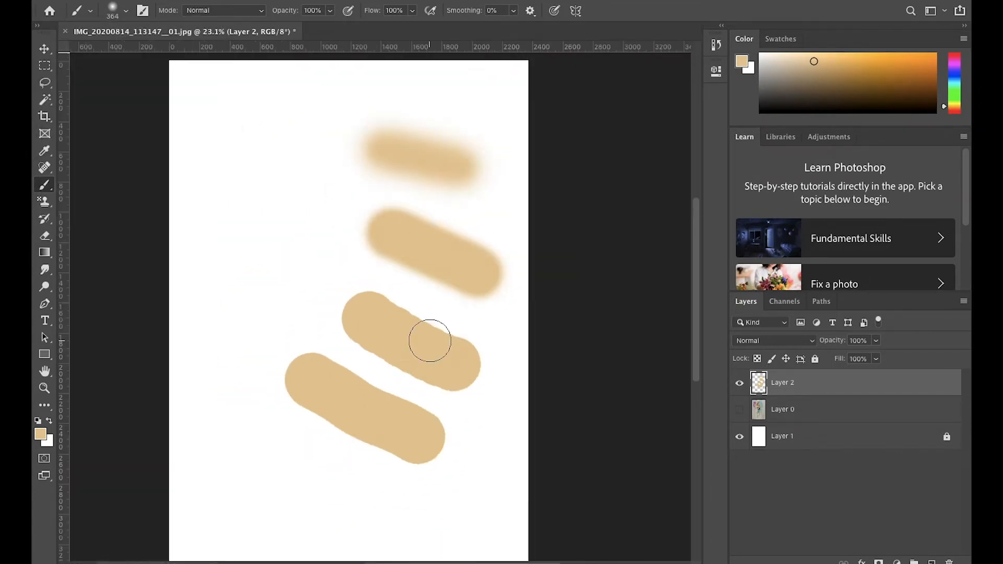
# - Stamp a soft dab beside the strokes and cover it with a dab at 100% hardness
pyautogui.click(125, 11)
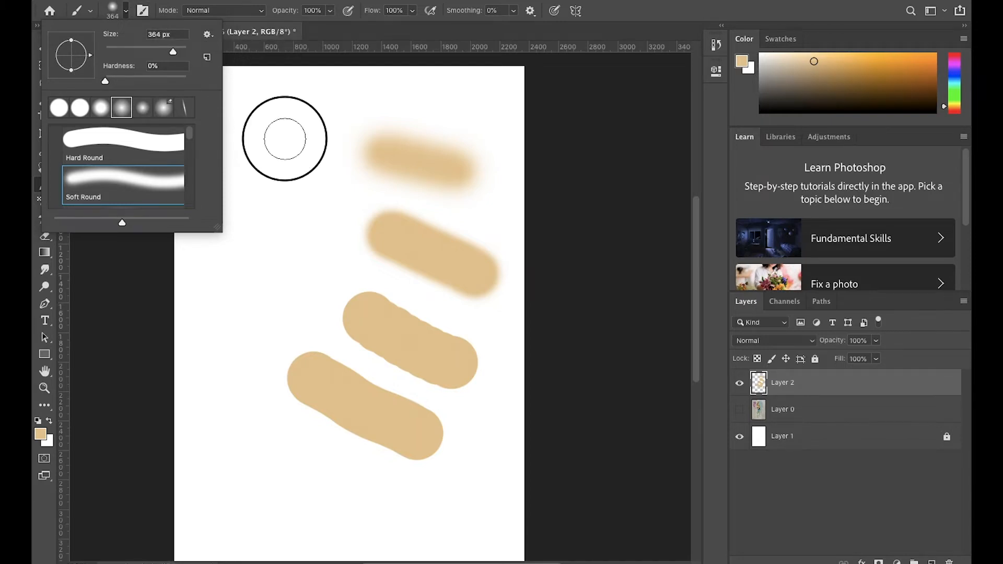
pyautogui.click(285, 140)
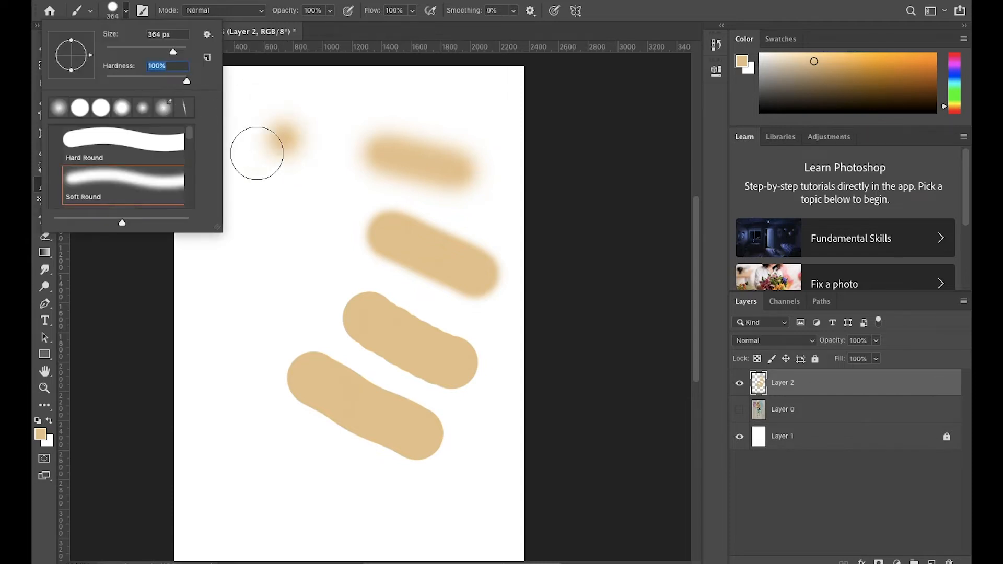
pyautogui.click(282, 140)
# - Flatten the brush tip's roundness in two stages, stamping an oval and a thin ellipse below the round dab
pyautogui.click(113, 13)
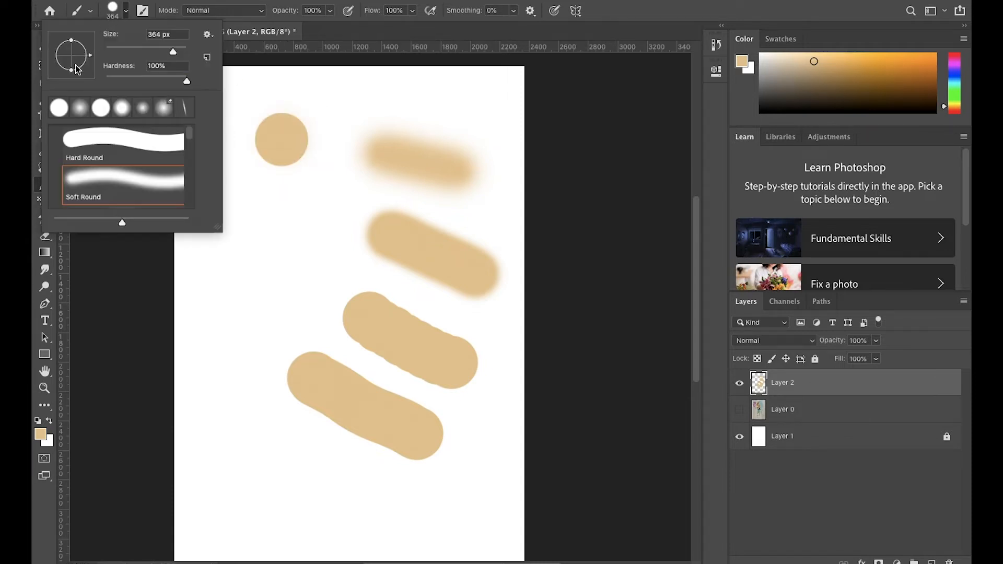
pyautogui.moveTo(71, 42); pyautogui.dragTo(72, 45)
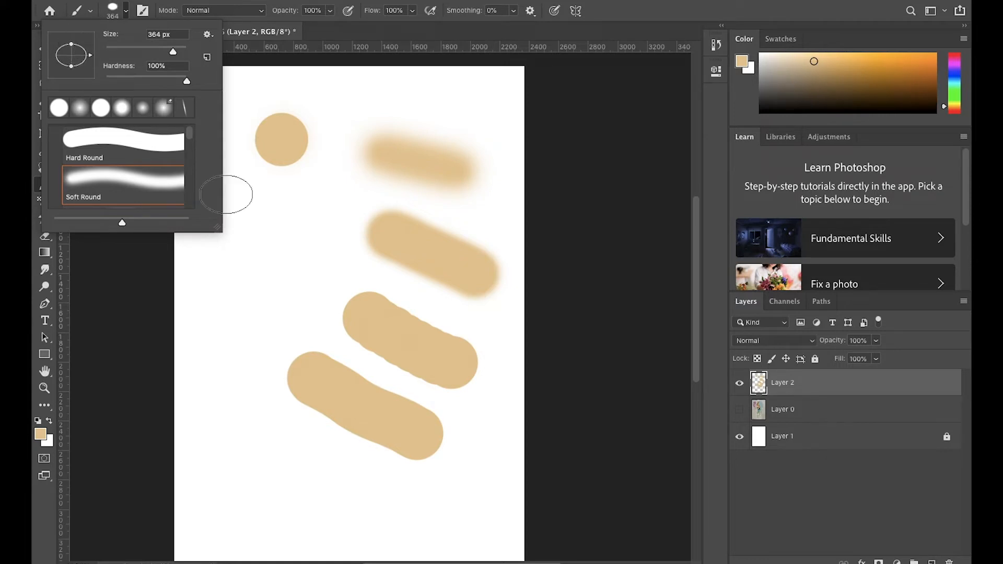
pyautogui.click(277, 199)
pyautogui.click(113, 12)
pyautogui.moveTo(71, 44); pyautogui.dragTo(75, 57)
pyautogui.click(264, 252)
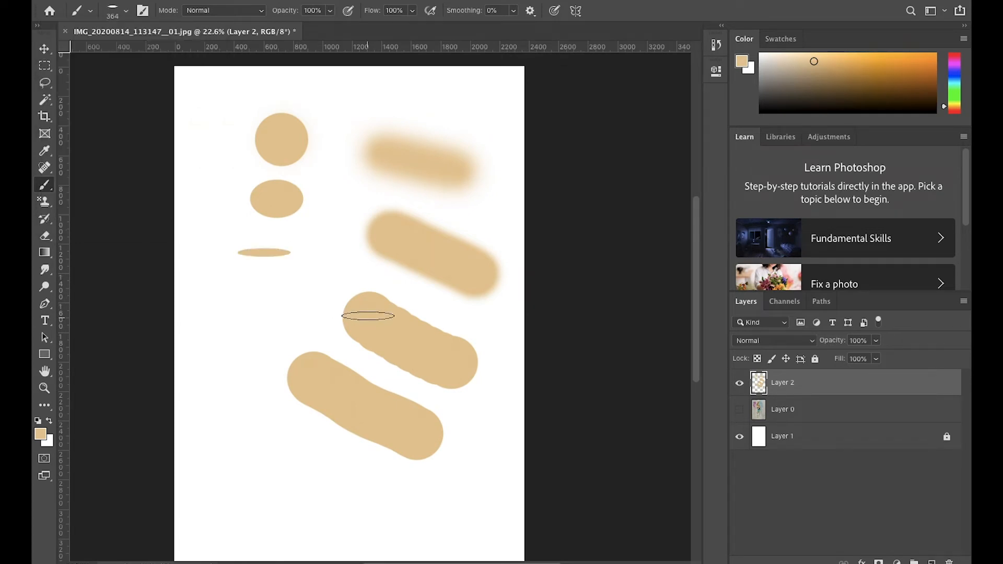
# - Soften the flat brush to 21% hardness and stamp it horizontally and rotated upright to form a four-pointed star
pyautogui.click(112, 13)
pyautogui.click(242, 298)
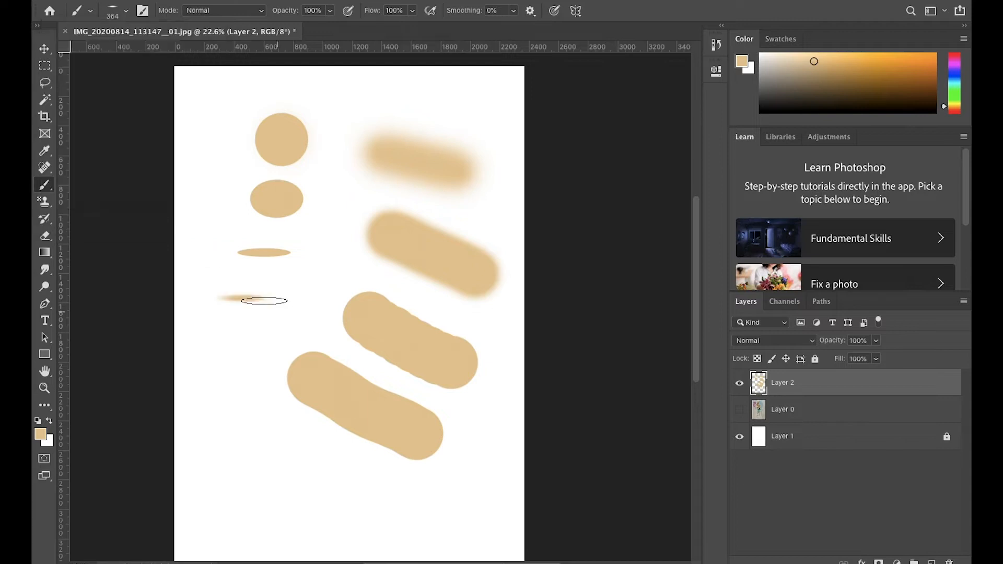
pyautogui.click(112, 13)
pyautogui.moveTo(90, 55)
pyautogui.mouseDown()
pyautogui.moveTo(73, 76)
pyautogui.moveTo(89, 77)
pyautogui.mouseUp()
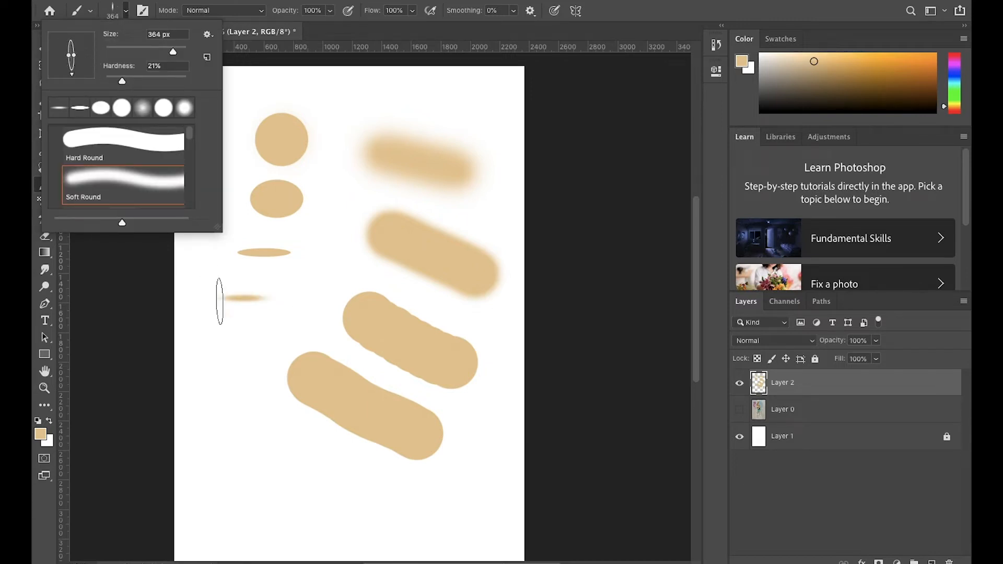
pyautogui.click(244, 298)
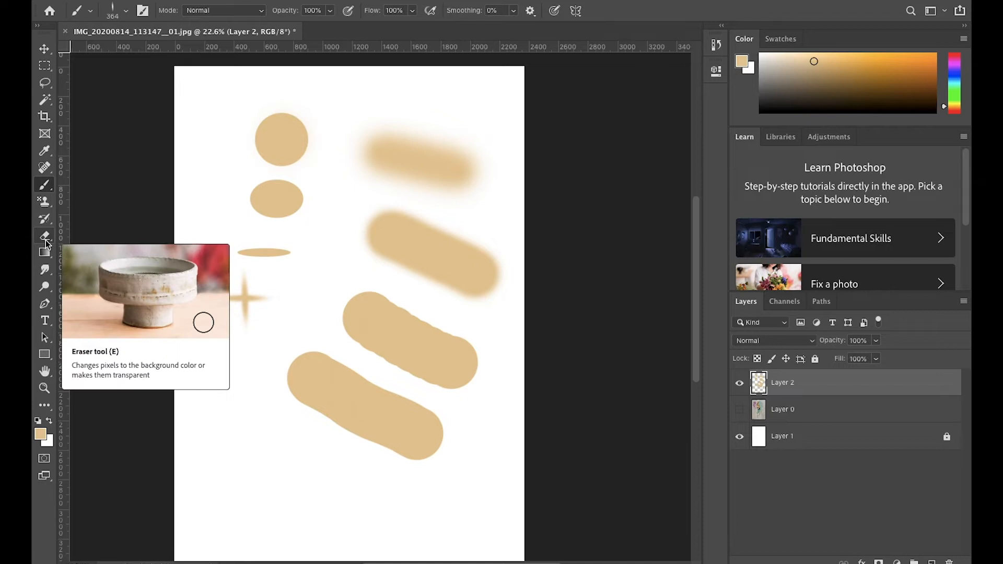
# - Erase the stamped dabs and the first soft stroke with the Eraser at 332 px
pyautogui.click(46, 237)
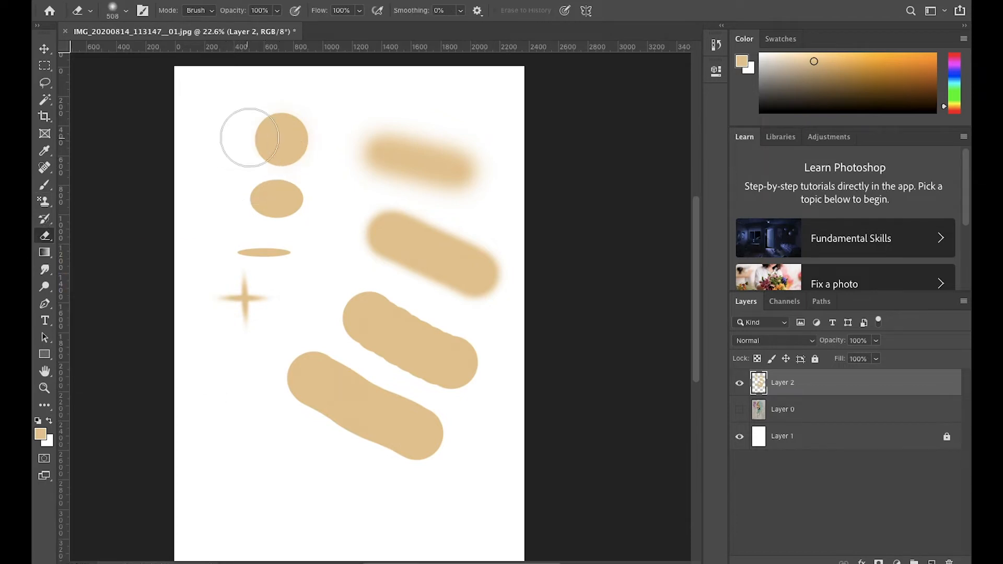
pyautogui.click(113, 10)
pyautogui.moveTo(282, 122); pyautogui.dragTo(307, 141)
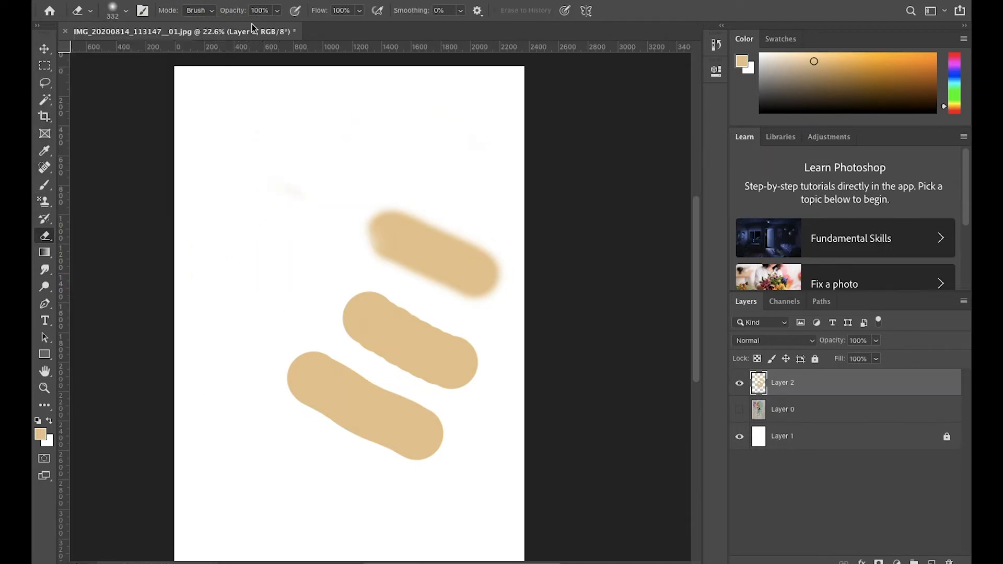
# - Lower the Eraser opacity to 51% and partially erase the second and third test strokes
pyautogui.click(277, 12)
pyautogui.moveTo(278, 15); pyautogui.dragTo(250, 25)
pyautogui.moveTo(367, 217)
pyautogui.mouseDown()
pyautogui.moveTo(476, 275)
pyautogui.moveTo(387, 209)
pyautogui.moveTo(439, 233)
pyautogui.mouseUp()
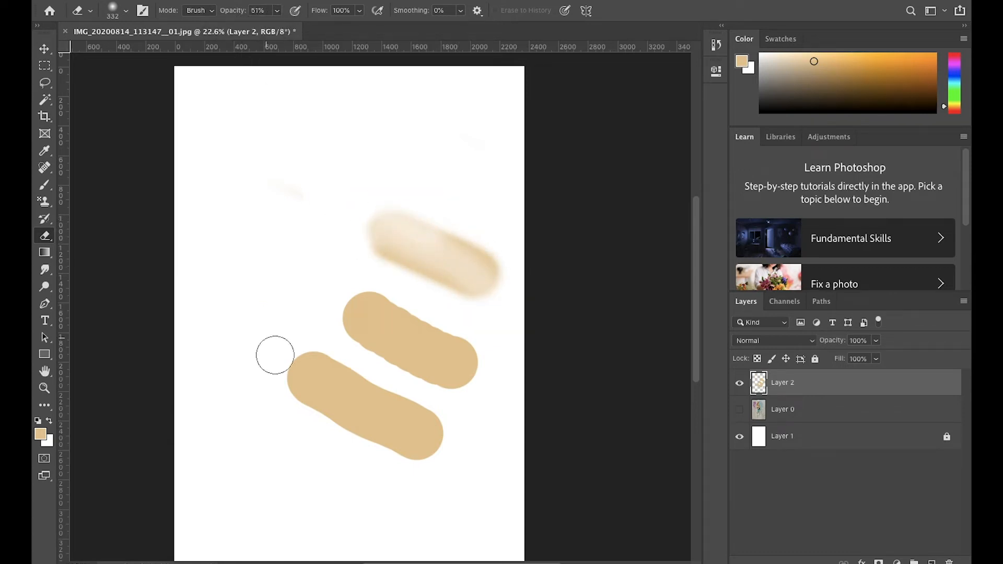
pyautogui.moveTo(366, 291)
pyautogui.mouseDown()
pyautogui.moveTo(441, 336)
pyautogui.moveTo(371, 291)
pyautogui.moveTo(457, 331)
pyautogui.mouseUp()
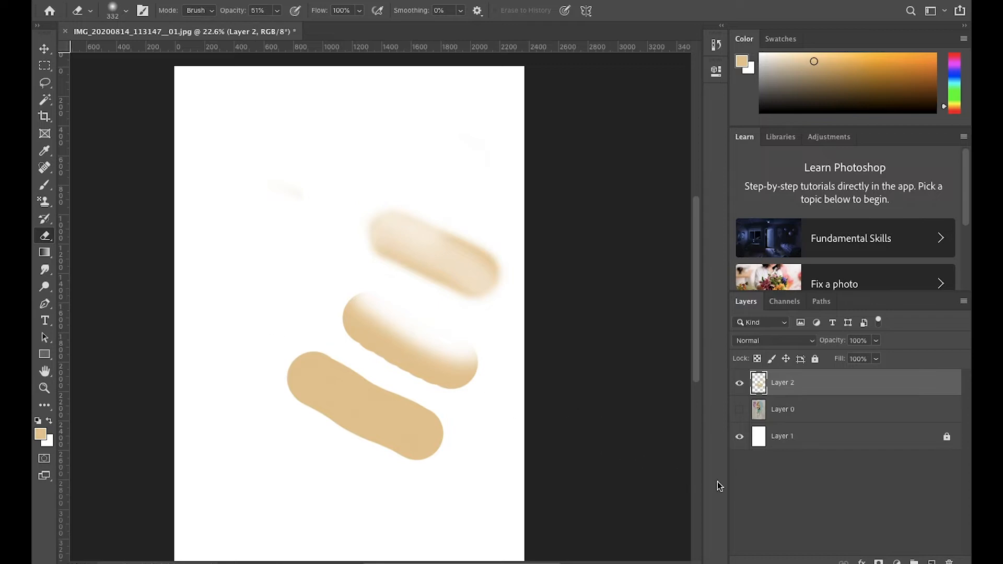
# - Toggle the white Layer 1 off and on to check the erased transparency, and show Layer 0 again
pyautogui.click(739, 437)
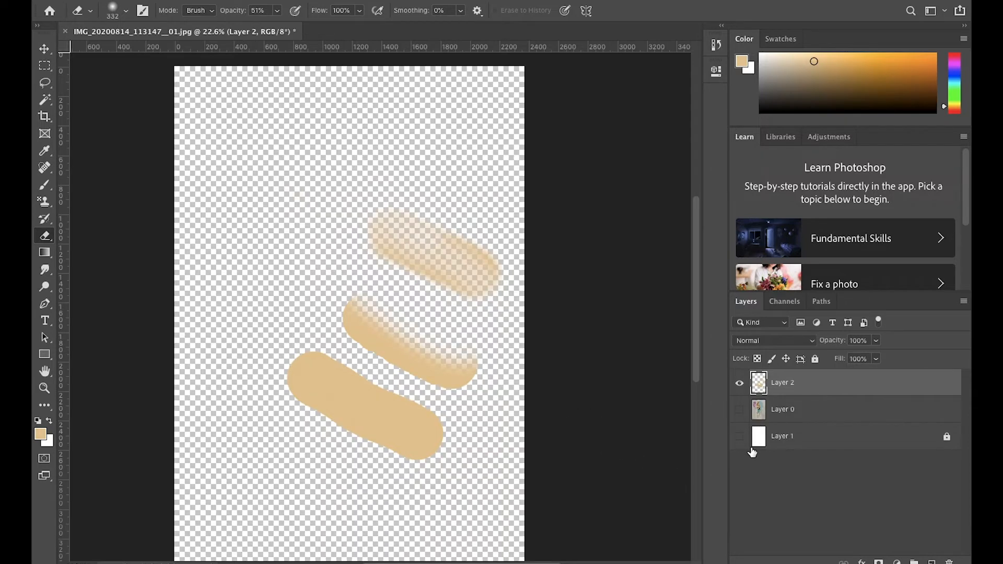
pyautogui.click(739, 437)
pyautogui.click(739, 410)
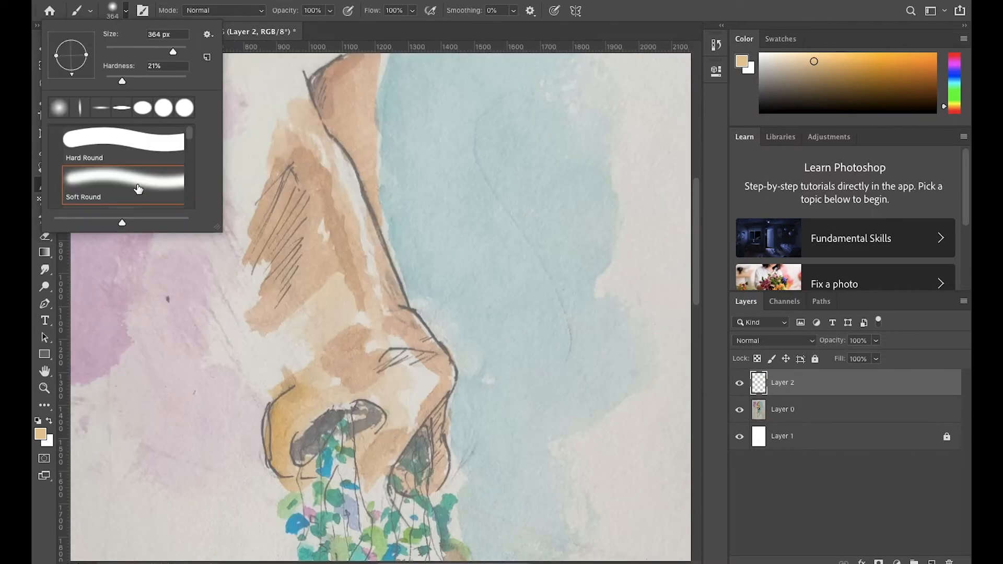
# - With the Soft Round brush at 137 px, paint light orange highlights on the nose's side, tip and upper bridge
pyautogui.doubleClick(138, 189)
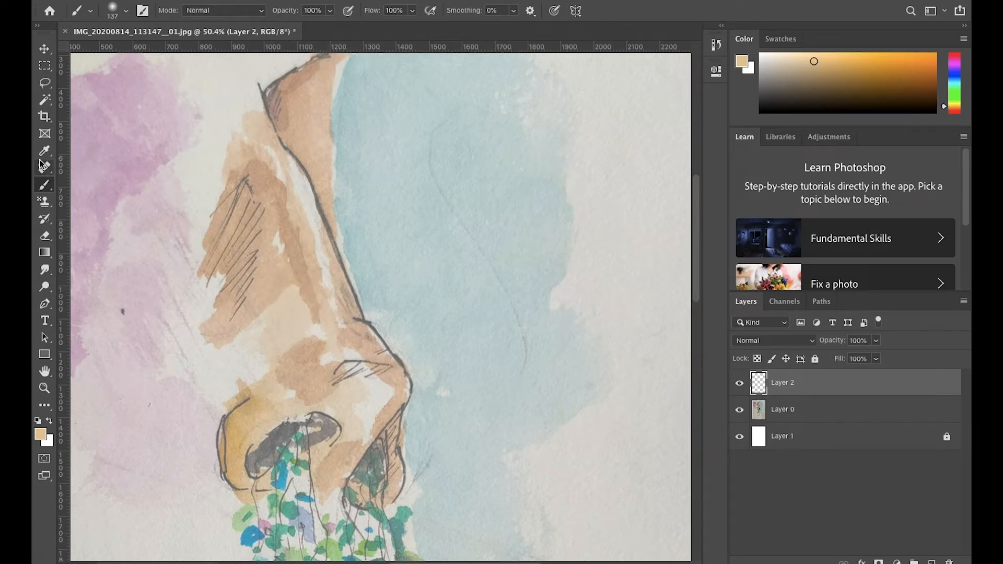
pyautogui.moveTo(287, 299)
pyautogui.mouseDown()
pyautogui.moveTo(239, 341)
pyautogui.moveTo(246, 364)
pyautogui.mouseUp()
pyautogui.moveTo(346, 391); pyautogui.dragTo(353, 432)
pyautogui.moveTo(317, 91); pyautogui.dragTo(321, 126)
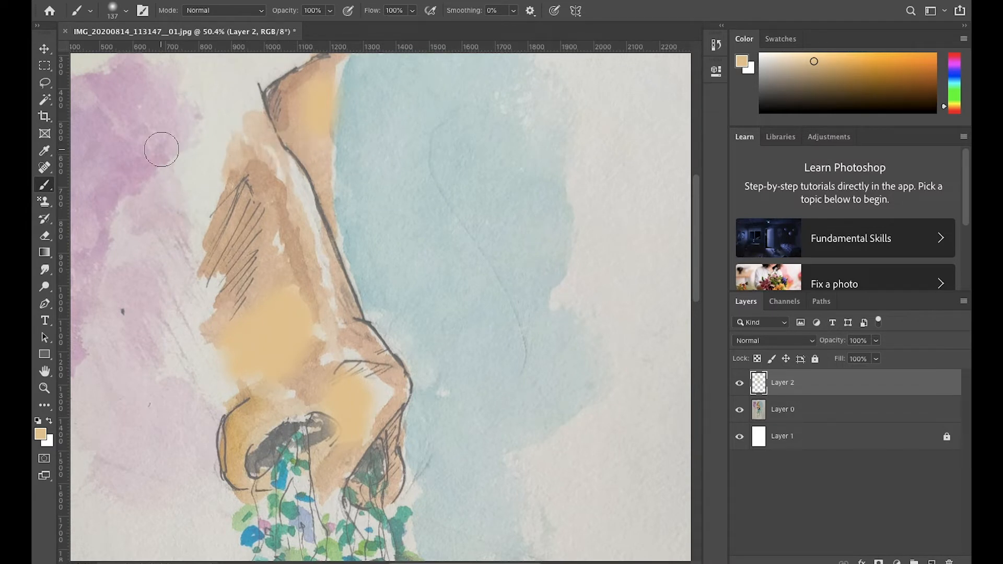
# - Raise Layer 0's opacity to 100% to bring back the painting's original colours
pyautogui.click(50, 152)
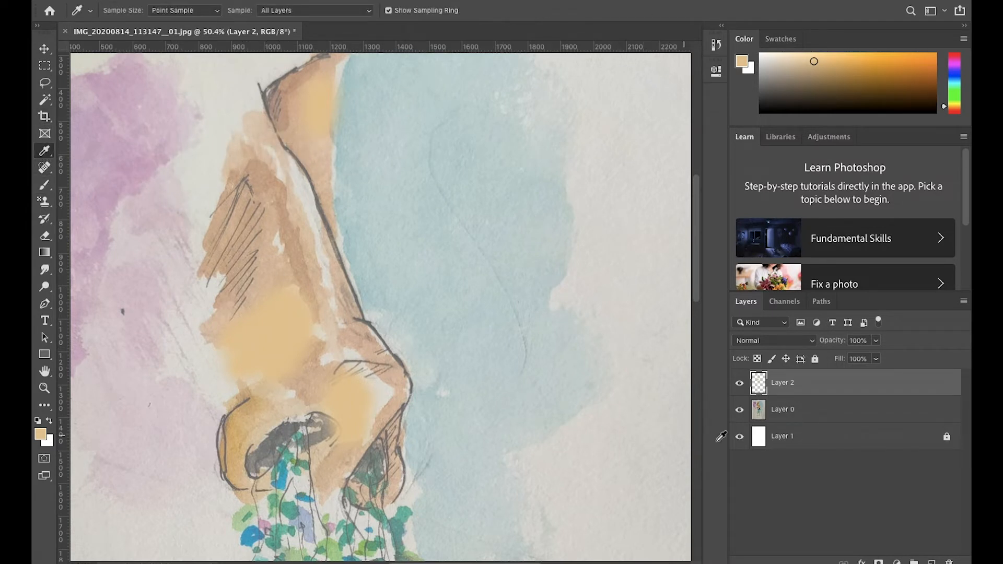
pyautogui.click(817, 411)
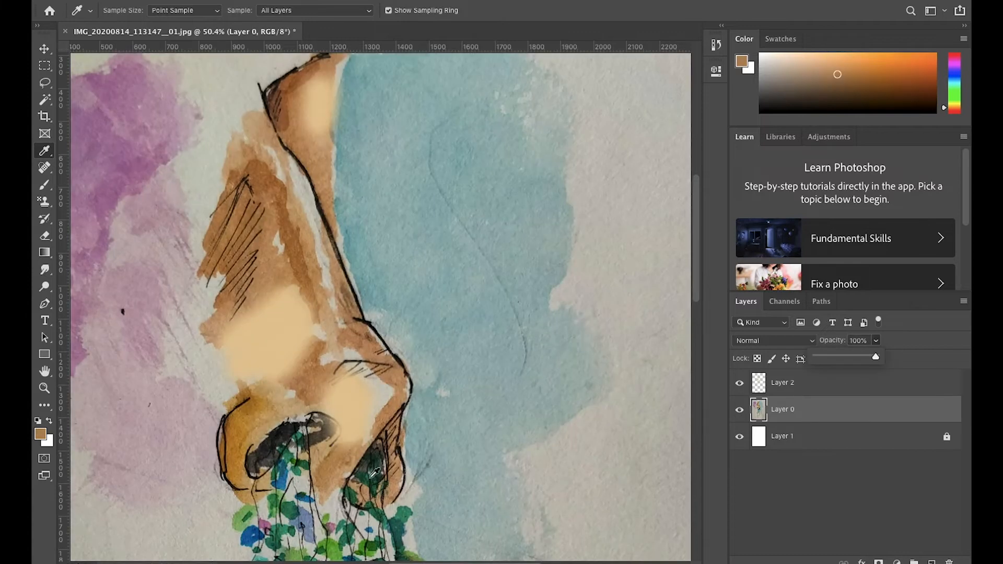
pyautogui.scroll(-5, 428, 304)
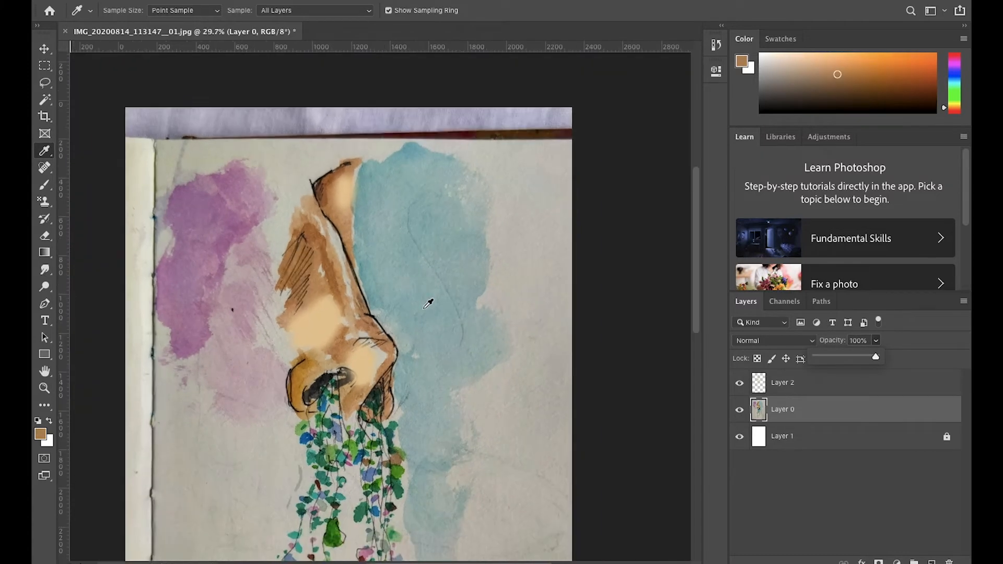
pyautogui.scroll(-3, 428, 304)
pyautogui.hscroll(2, 429, 304)
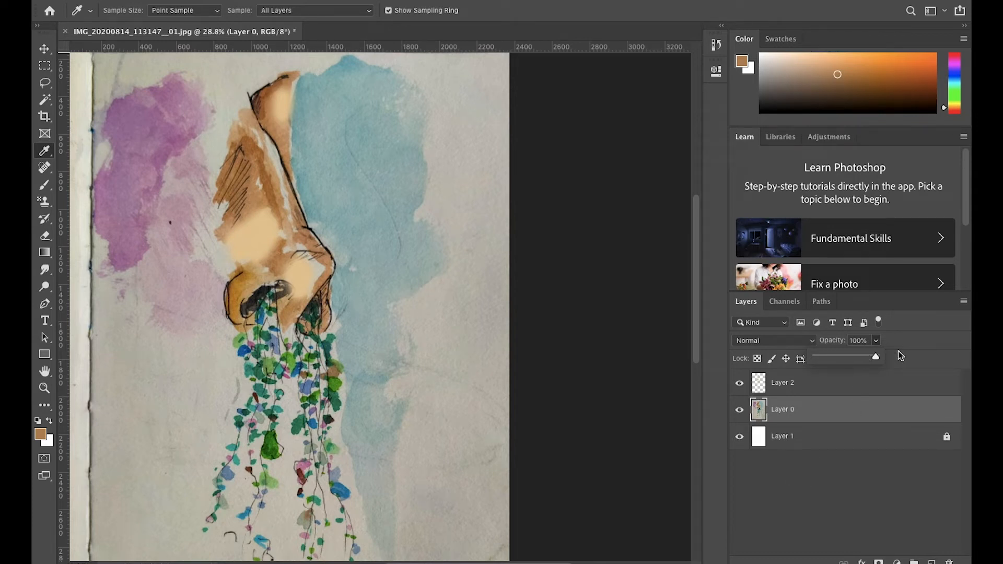
# - Sample a light tan from the nose with Layer 2 hidden, and stamp it as a swatch on Layer 2 in the page's upper-right corner
pyautogui.click(740, 384)
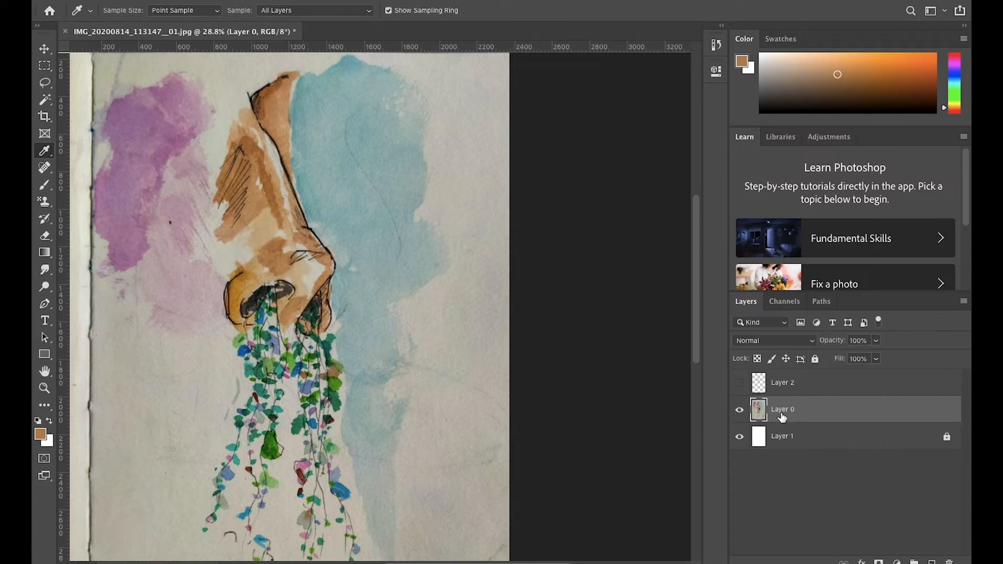
pyautogui.click(876, 342)
pyautogui.click(875, 342)
pyautogui.click(275, 231)
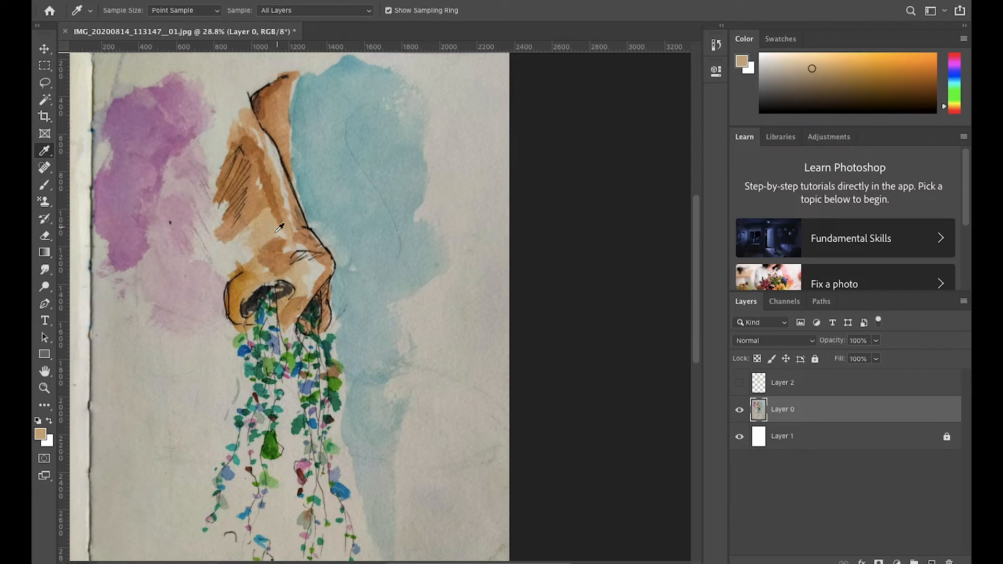
pyautogui.click(42, 189)
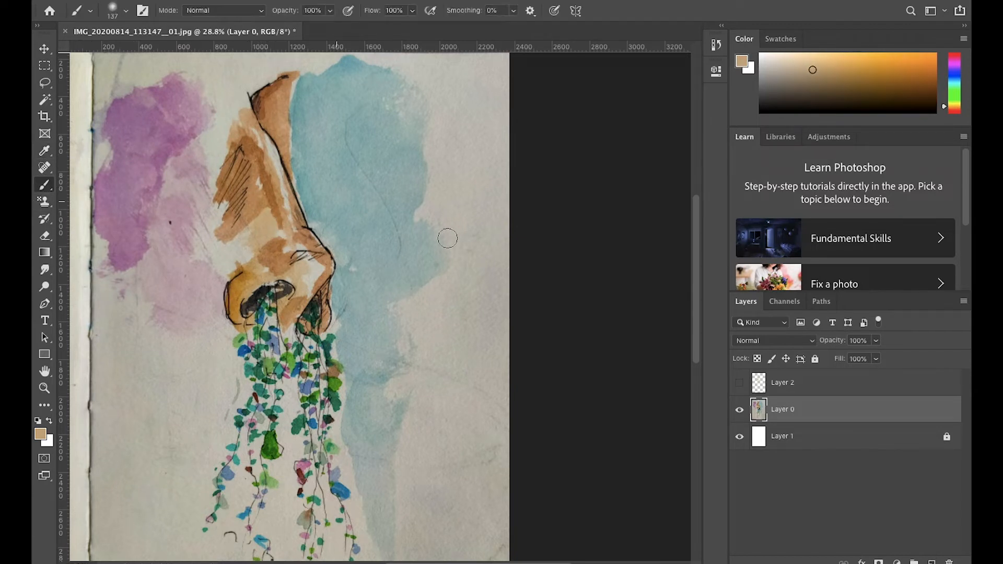
pyautogui.click(739, 384)
pyautogui.click(805, 389)
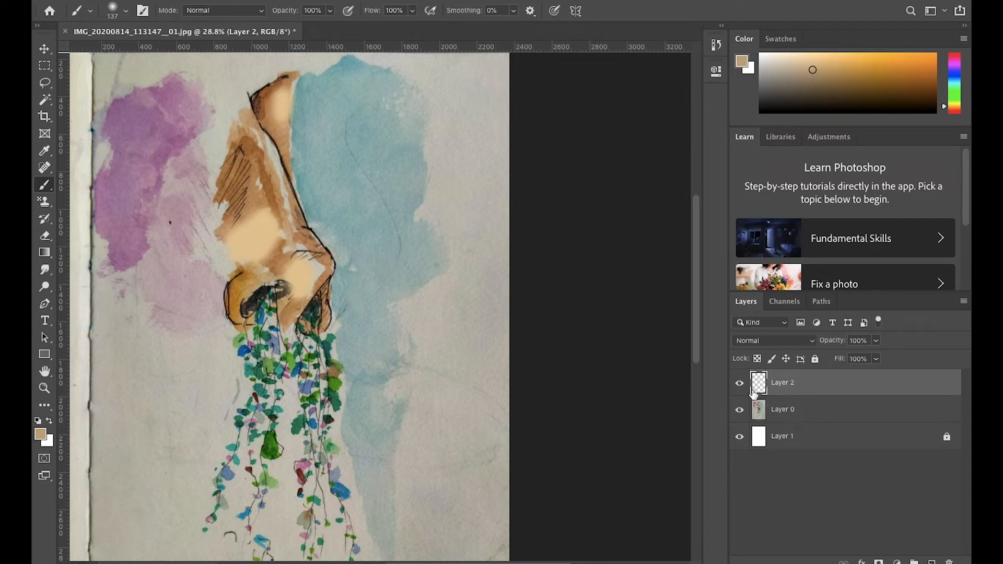
pyautogui.click(475, 78)
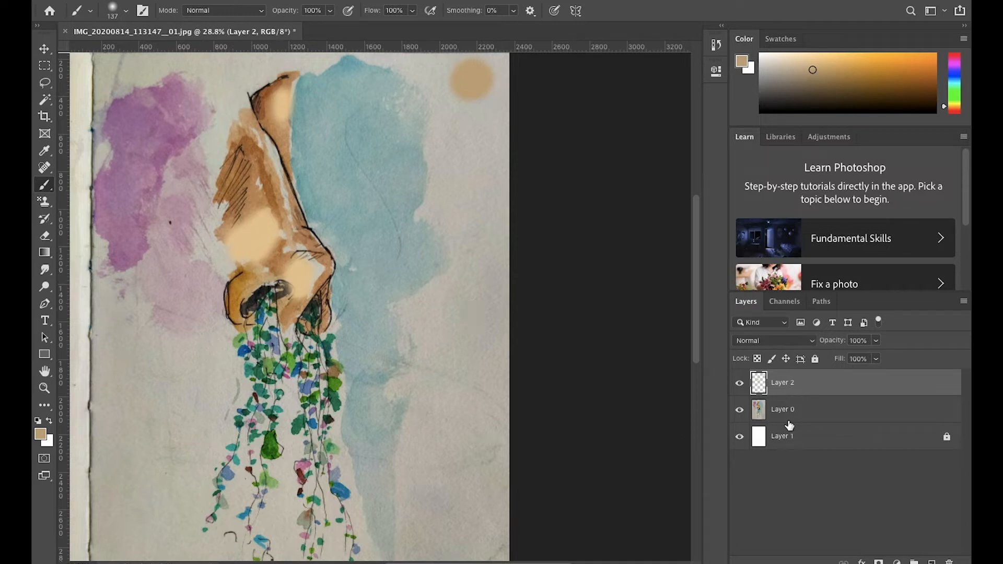
# - Sample the medium orange-brown from the nose's side and stamp it as a second swatch below the tan one
pyautogui.click(45, 151)
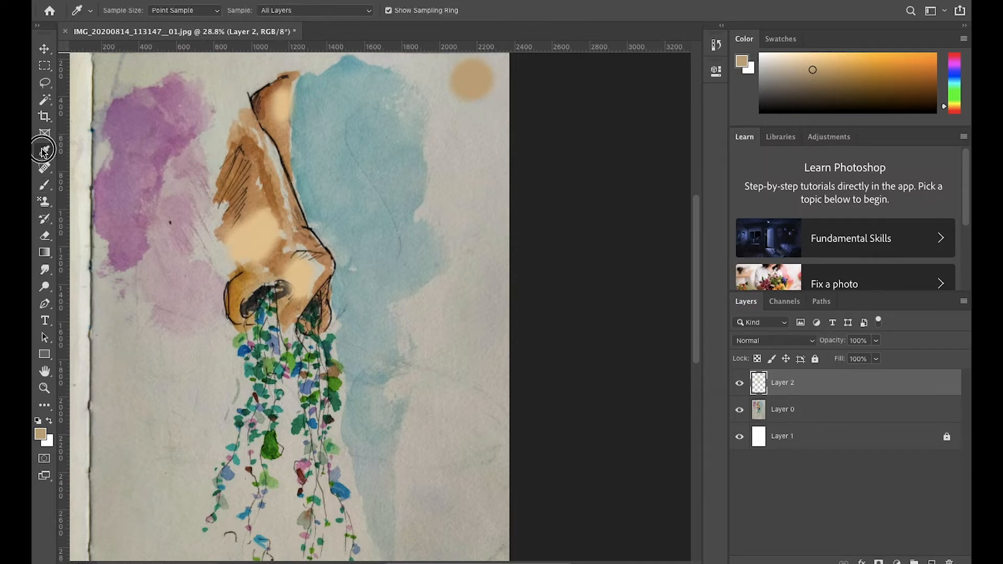
pyautogui.click(254, 197)
pyautogui.click(45, 187)
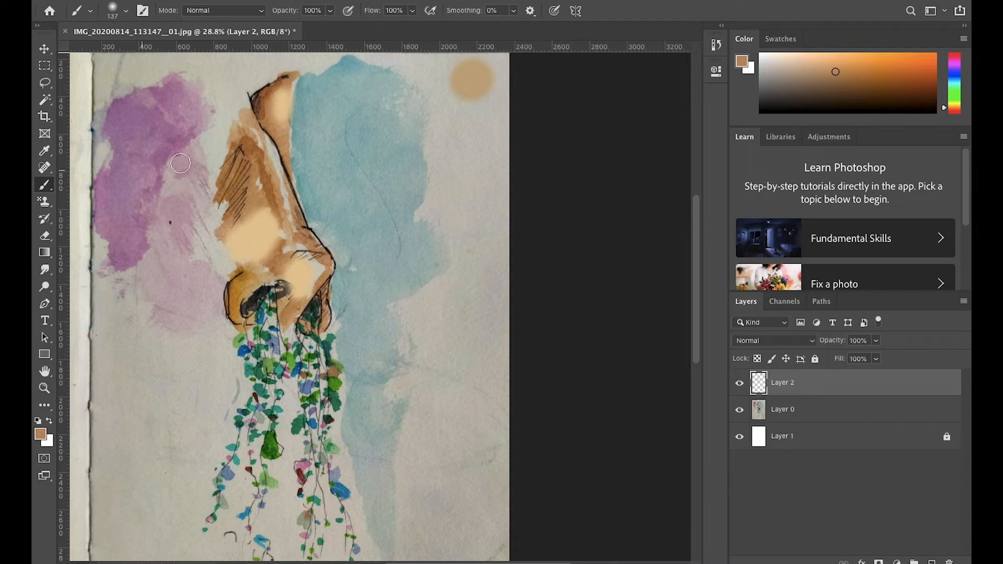
pyautogui.click(468, 131)
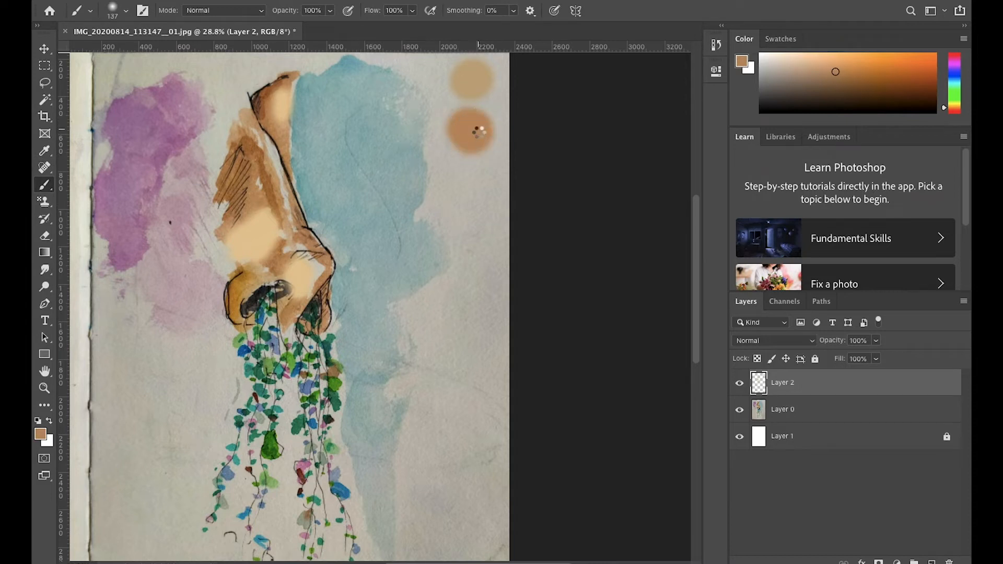
# - Sample the dark brown near the top of the nose's shaded side and stamp it as a third swatch
pyautogui.click(45, 151)
pyautogui.click(246, 147)
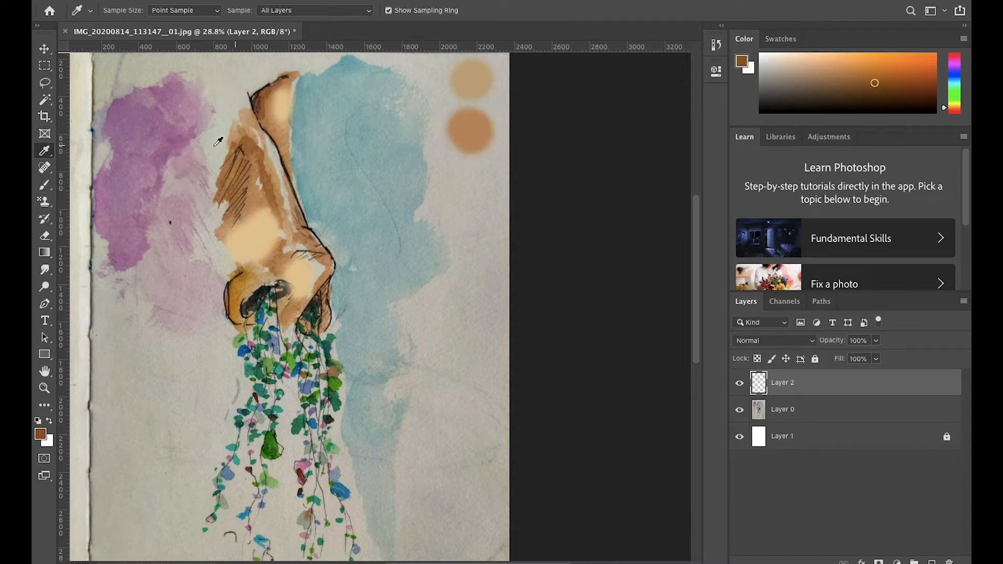
pyautogui.click(45, 186)
pyautogui.moveTo(477, 196)
pyautogui.mouseDown()
pyautogui.moveTo(462, 183)
pyautogui.moveTo(484, 194)
pyautogui.moveTo(479, 182)
pyautogui.moveTo(472, 190)
pyautogui.moveTo(489, 208)
pyautogui.mouseUp()
# - Sample the orange-brown beside the right nostril and stamp it as a fourth swatch below the dark brown one
pyautogui.press('i')
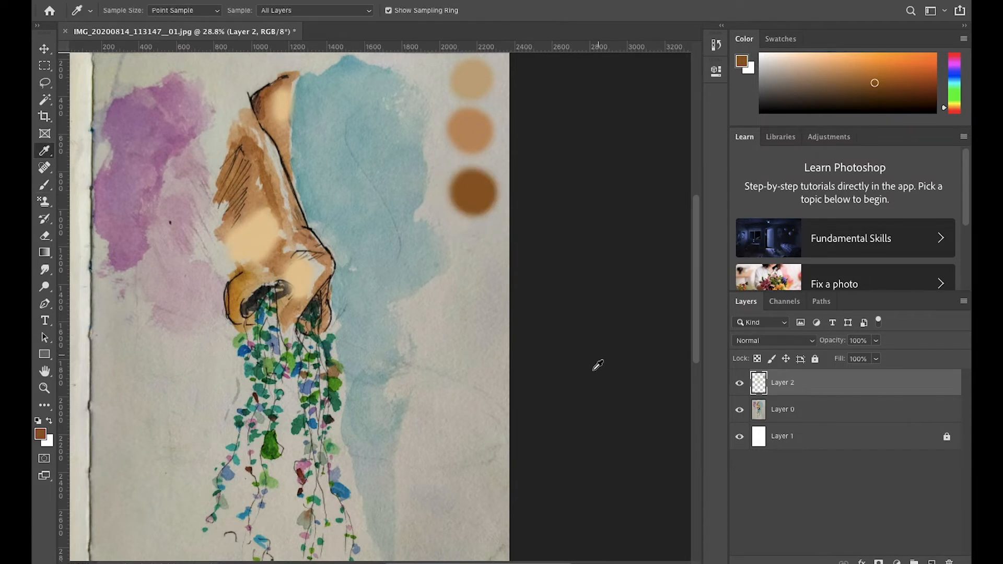
pyautogui.click(302, 313)
pyautogui.click(46, 186)
pyautogui.moveTo(475, 249); pyautogui.dragTo(481, 253)
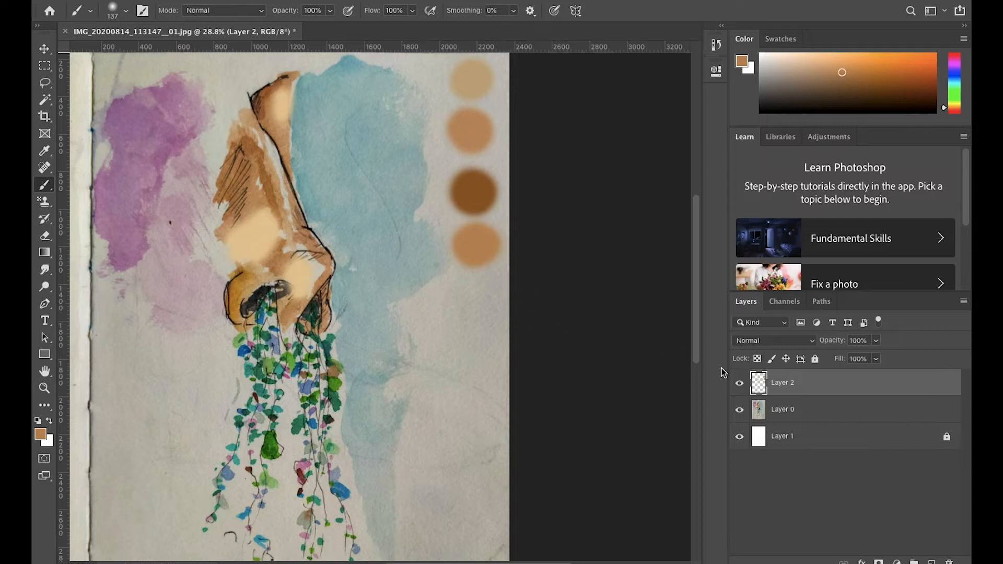
# - Lower Layer 0's opacity to 61%, lock the layer, and make Layer 2 active
pyautogui.click(782, 409)
pyautogui.click(875, 340)
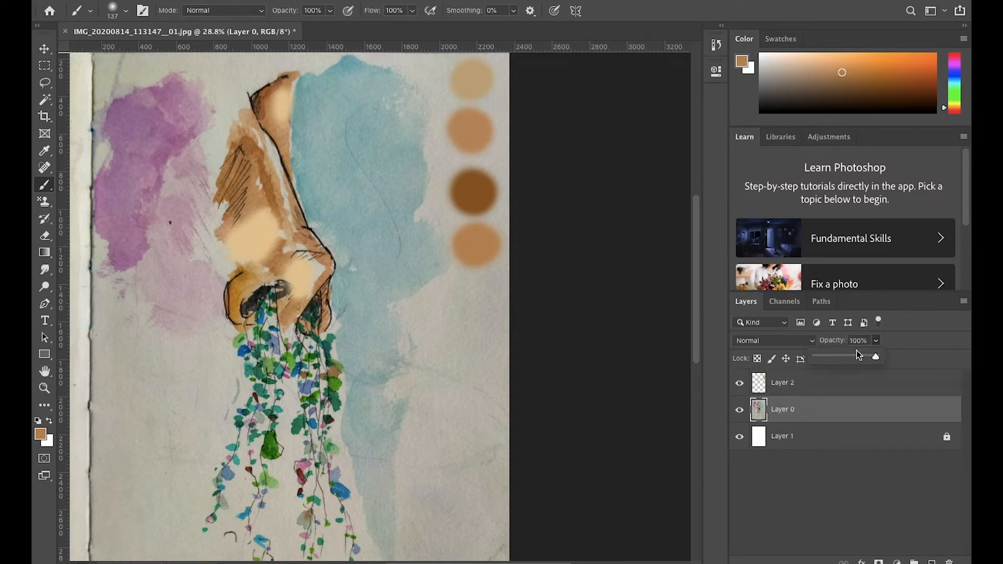
pyautogui.click(852, 357)
pyautogui.click(877, 341)
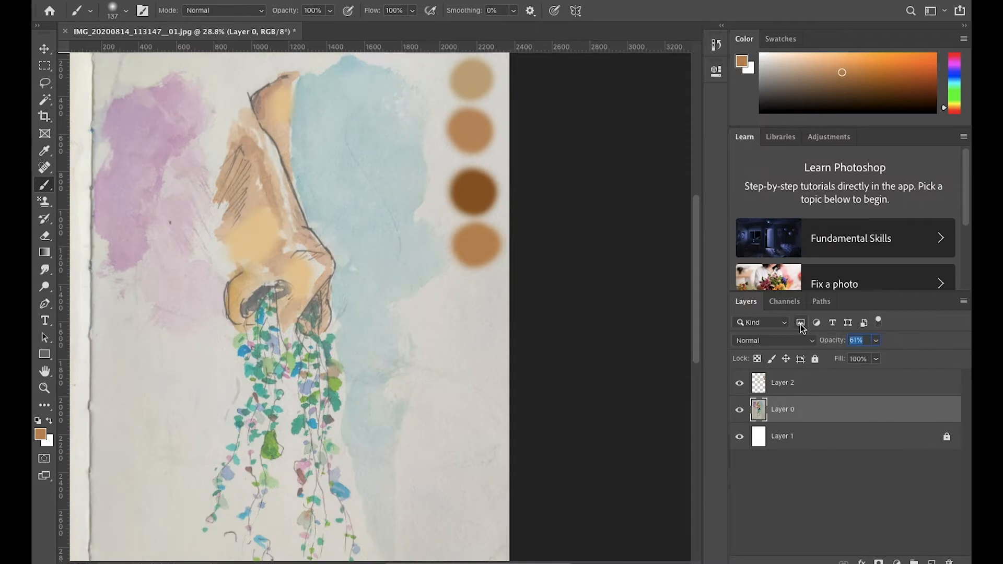
pyautogui.hotkey('alt', ']')
# - Sample the second swatch and paint the nose's hatched side and the top of the bridge with the 137 px brush
pyautogui.click(46, 152)
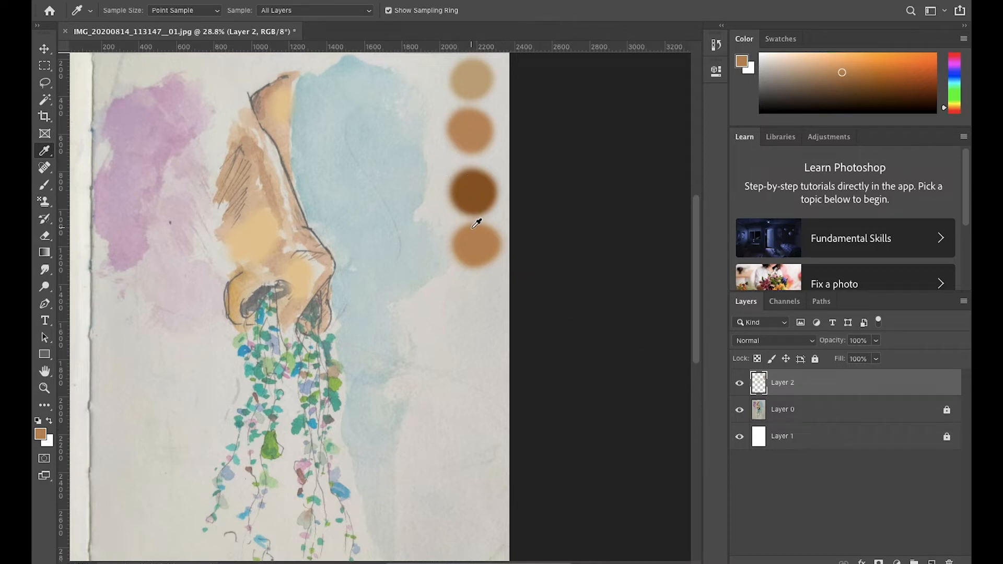
pyautogui.click(478, 115)
pyautogui.press('b')
pyautogui.moveTo(248, 225)
pyautogui.mouseDown()
pyautogui.moveTo(238, 157)
pyautogui.moveTo(247, 169)
pyautogui.moveTo(240, 156)
pyautogui.moveTo(217, 180)
pyautogui.moveTo(231, 175)
pyautogui.moveTo(222, 206)
pyautogui.moveTo(238, 191)
pyautogui.moveTo(222, 228)
pyautogui.mouseUp()
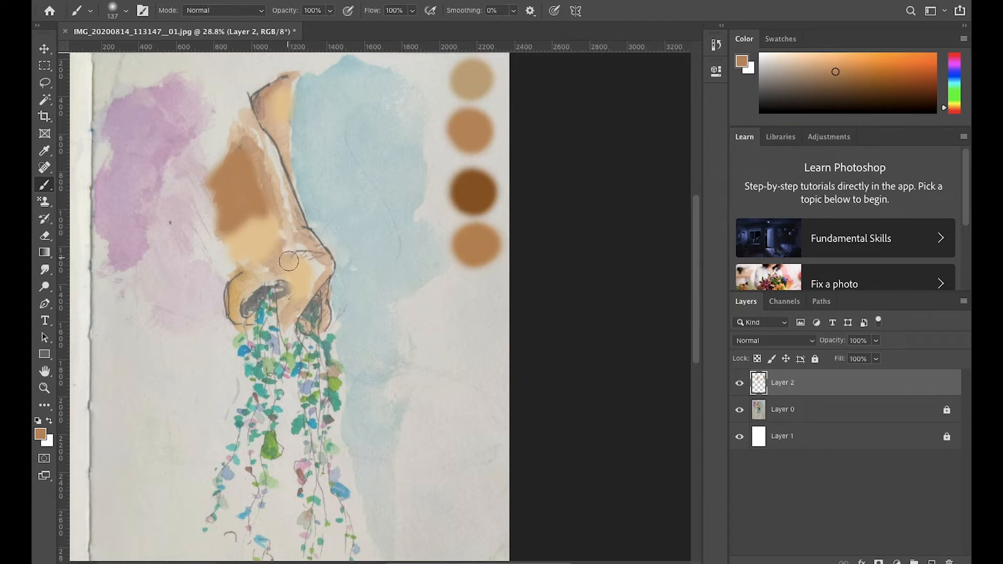
pyautogui.moveTo(263, 100); pyautogui.dragTo(281, 88)
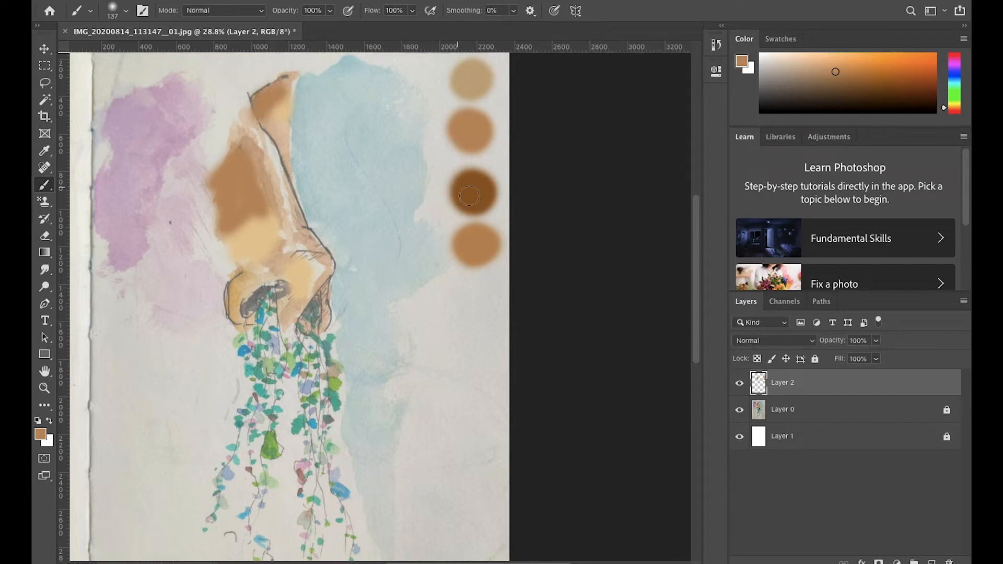
# - Sample the fourth swatch and extend the shading down the nose's side and around the left nostril wing
pyautogui.click(45, 151)
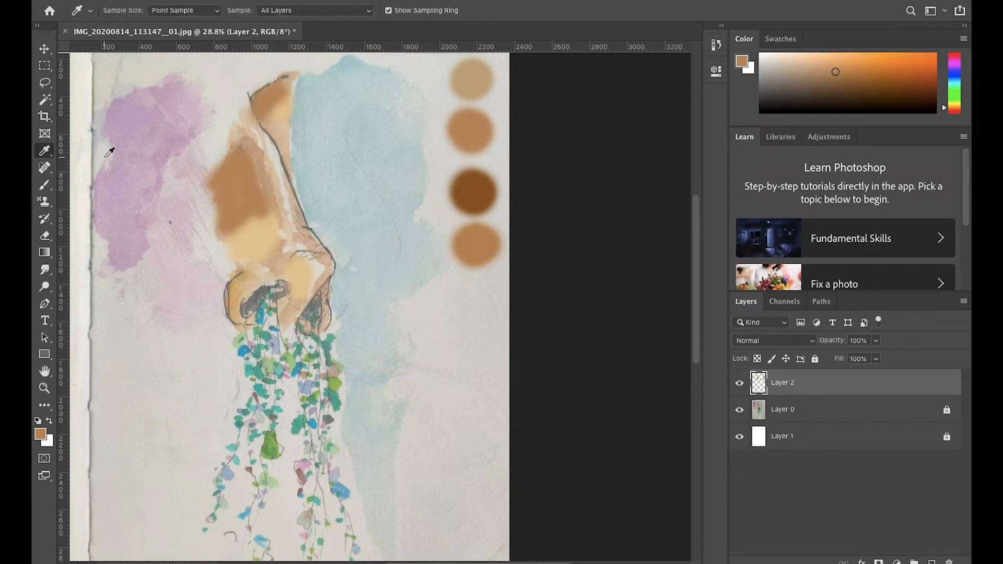
pyautogui.click(473, 259)
pyautogui.press('b')
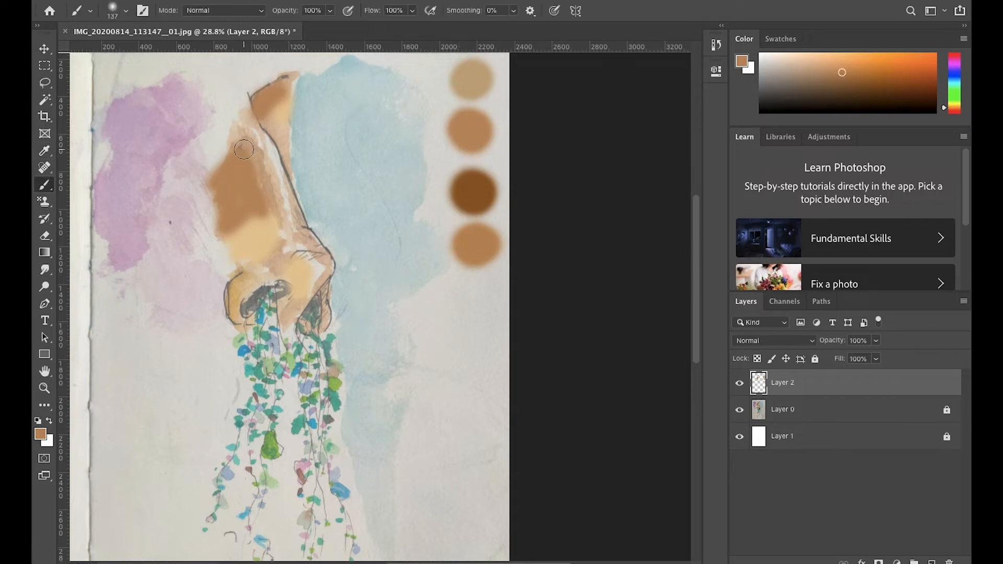
pyautogui.moveTo(245, 149); pyautogui.dragTo(268, 223)
pyautogui.moveTo(244, 288); pyautogui.dragTo(233, 319)
# - Reduce the brush size to 59 px and paint the right nostril wing and the shadow along the upper bridge line
pyautogui.moveTo(324, 295); pyautogui.dragTo(325, 329)
pyautogui.press('super+z')
pyautogui.click(126, 10)
pyautogui.moveTo(131, 55); pyautogui.dragTo(126, 54)
pyautogui.moveTo(324, 291); pyautogui.dragTo(324, 326)
pyautogui.moveTo(265, 111); pyautogui.dragTo(290, 174)
# - Try to paint the upper bridge with the tan sampled from the top swatch
pyautogui.click(44, 150)
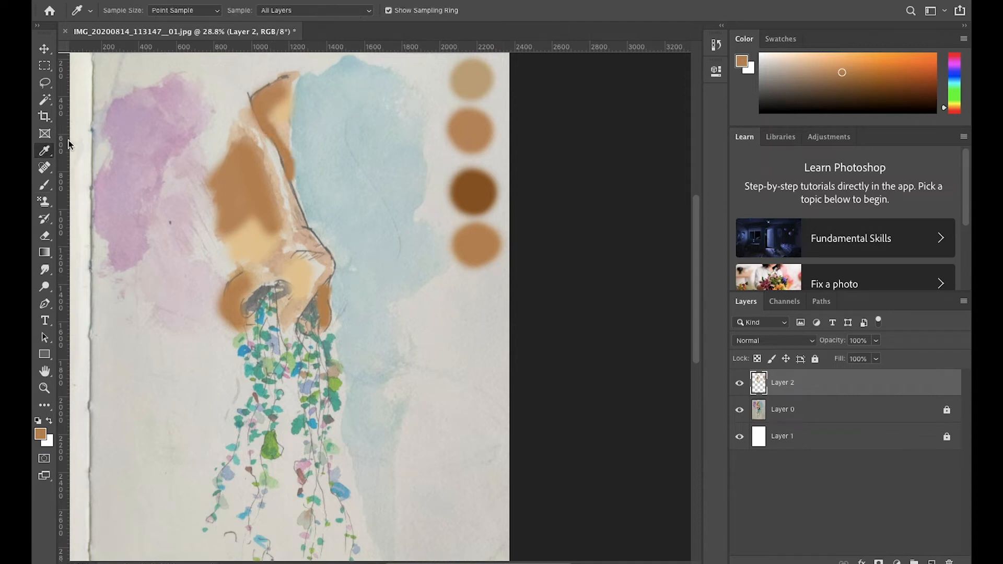
pyautogui.click(472, 80)
pyautogui.click(45, 184)
pyautogui.moveTo(248, 128); pyautogui.dragTo(271, 178)
pyautogui.press('super+z')
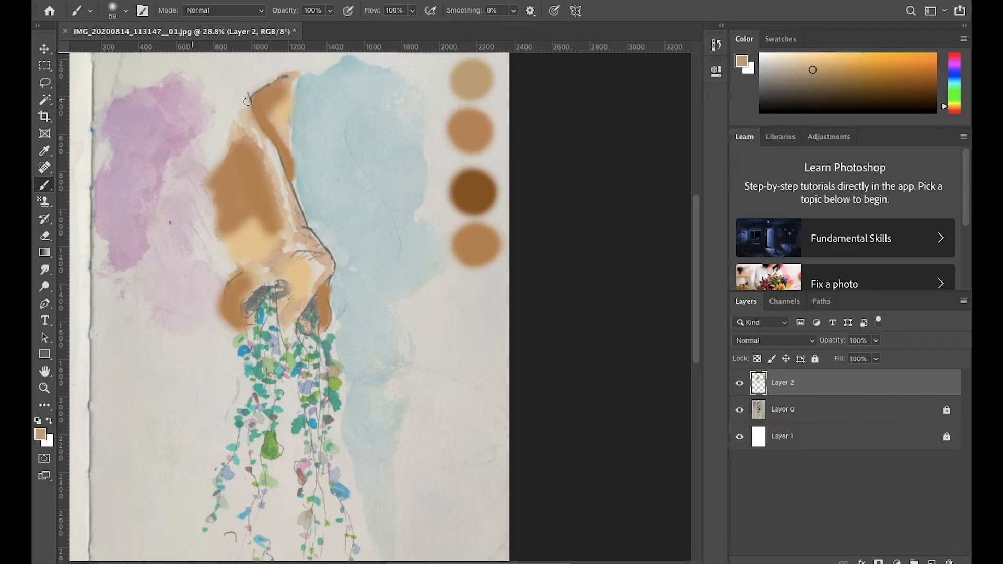
# - Choose a lighter tan, lower the brush opacity to 52%, and paint the pale areas along the bridge and between the nostrils
pyautogui.click(803, 65)
pyautogui.moveTo(246, 143); pyautogui.dragTo(267, 161)
pyautogui.press('super+z')
pyautogui.press('5')
pyautogui.press('2')
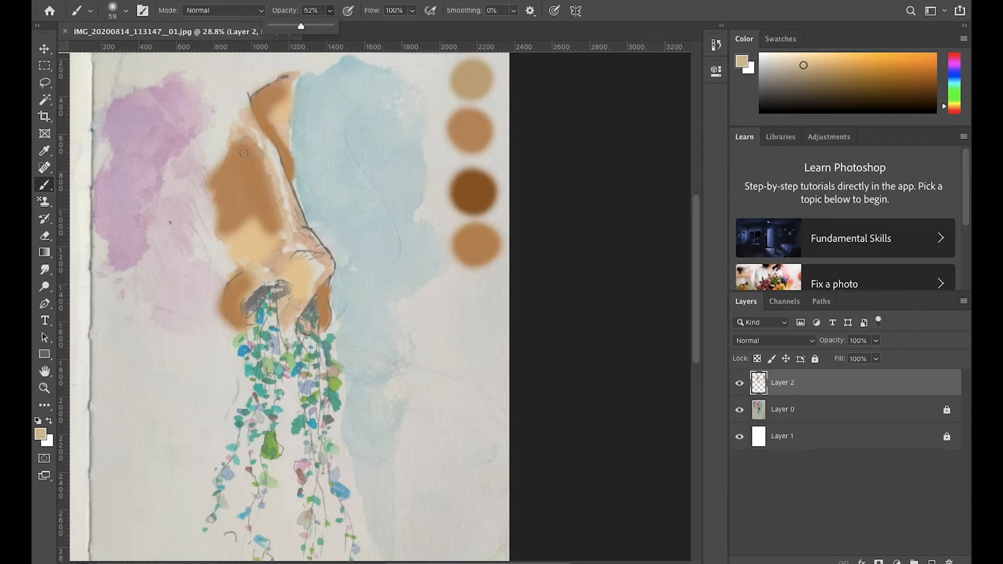
pyautogui.click(125, 11)
pyautogui.press('Return')
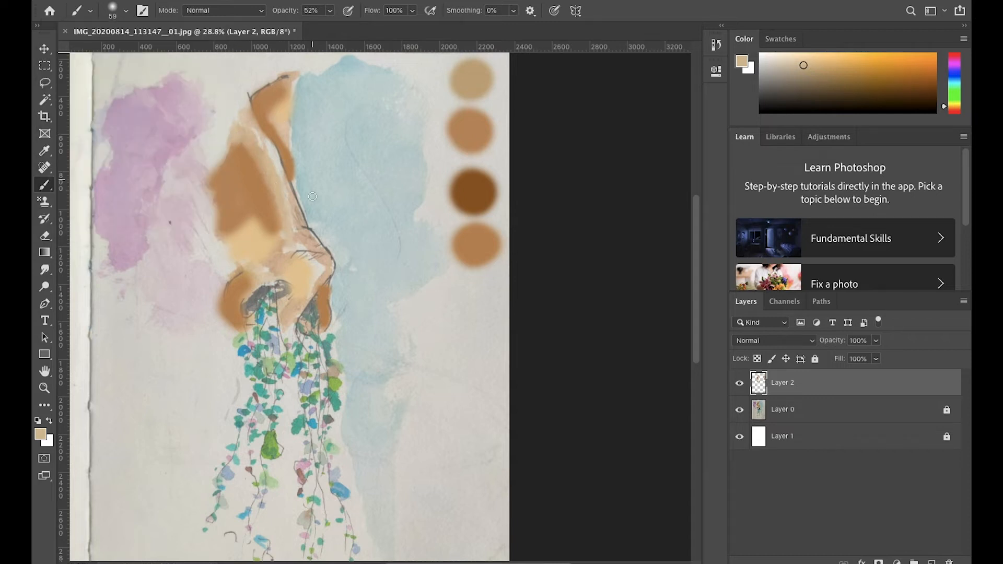
pyautogui.moveTo(285, 322)
pyautogui.mouseDown()
pyautogui.moveTo(299, 304)
pyautogui.moveTo(254, 305)
pyautogui.moveTo(282, 287)
pyautogui.mouseUp()
# - Reset the foreground colour to black, restore the brush opacity to 100%, and try filling the nostrils with black
pyautogui.press('d')
pyautogui.moveTo(330, 10); pyautogui.dragTo(443, 44)
pyautogui.moveTo(246, 311)
pyautogui.mouseDown()
pyautogui.moveTo(286, 290)
pyautogui.moveTo(303, 319)
pyautogui.mouseUp()
pyautogui.press('super+z')
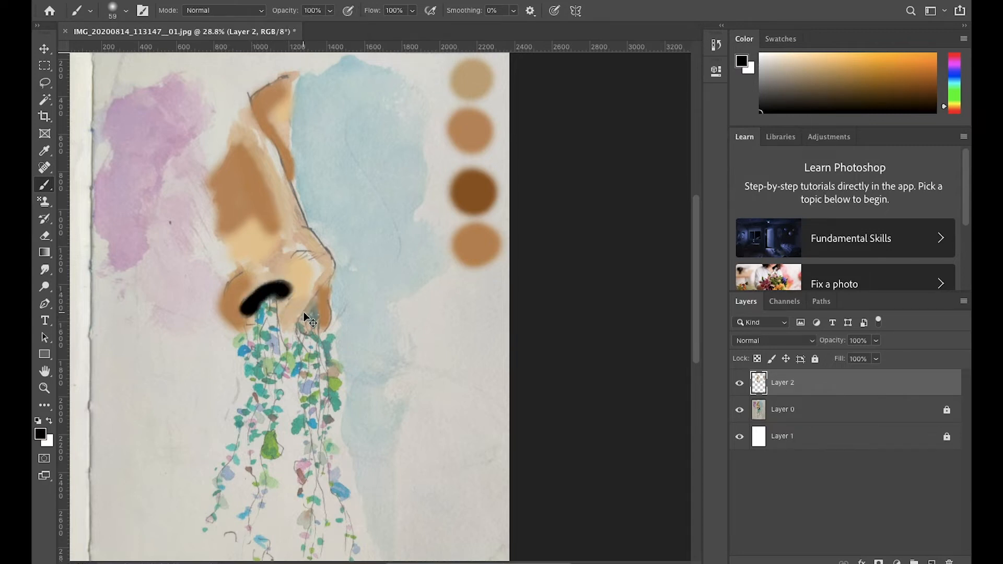
# - Undo all the black brush strokes over the left nostril
pyautogui.press('super+plus')
pyautogui.press('super+plus')
pyautogui.hscroll(-10, 167, 289)
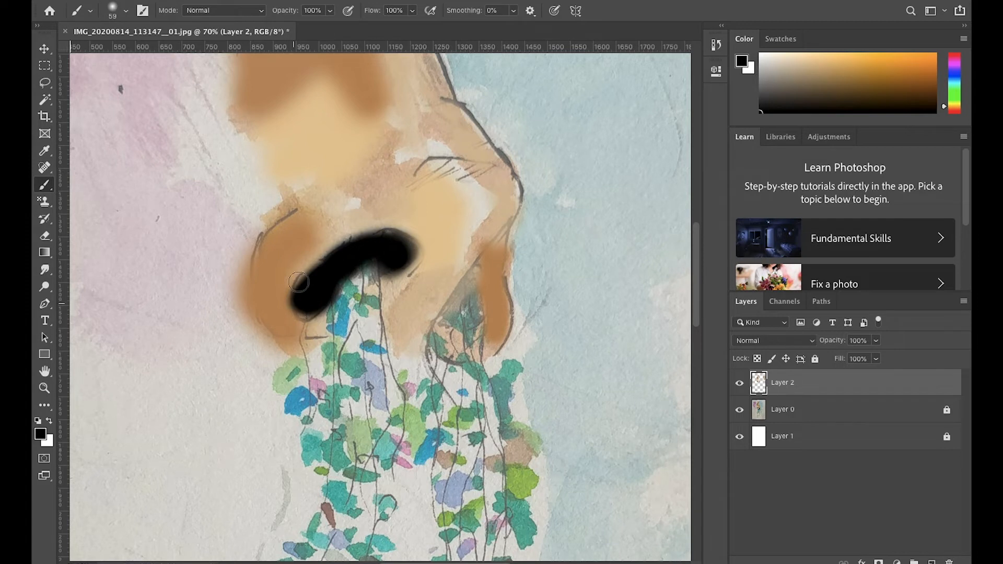
pyautogui.scroll(3, 361, 246)
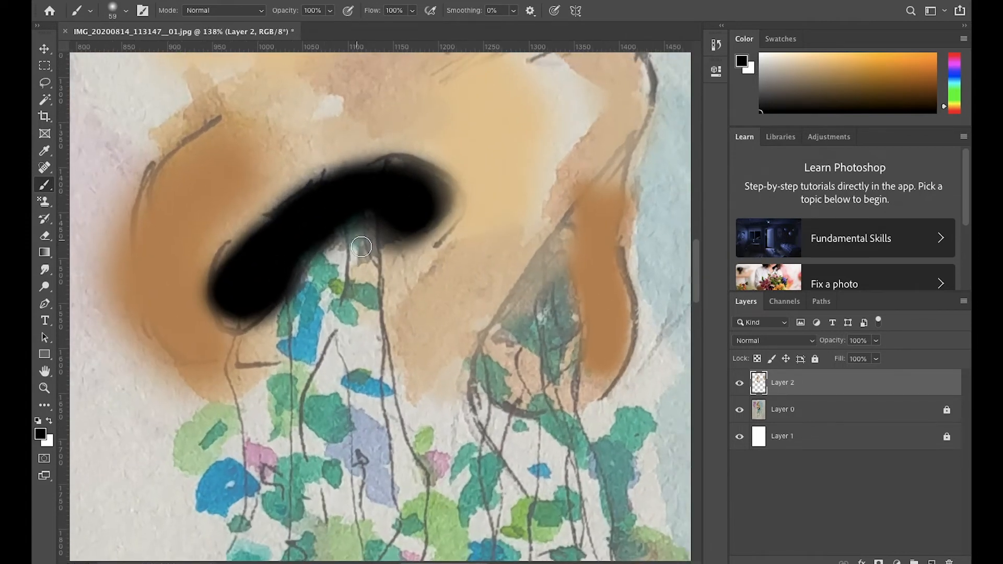
pyautogui.scroll(-4, 361, 247)
pyautogui.scroll(3, 361, 247)
pyautogui.scroll(1, 361, 246)
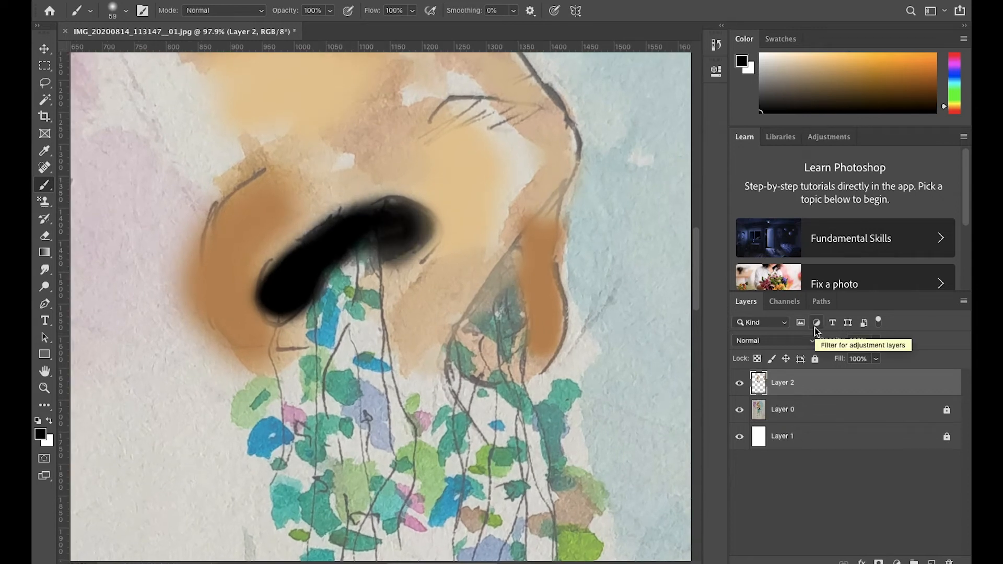
pyautogui.hotkey('ctrl', 'z')
pyautogui.hotkey('ctrl', 'z')
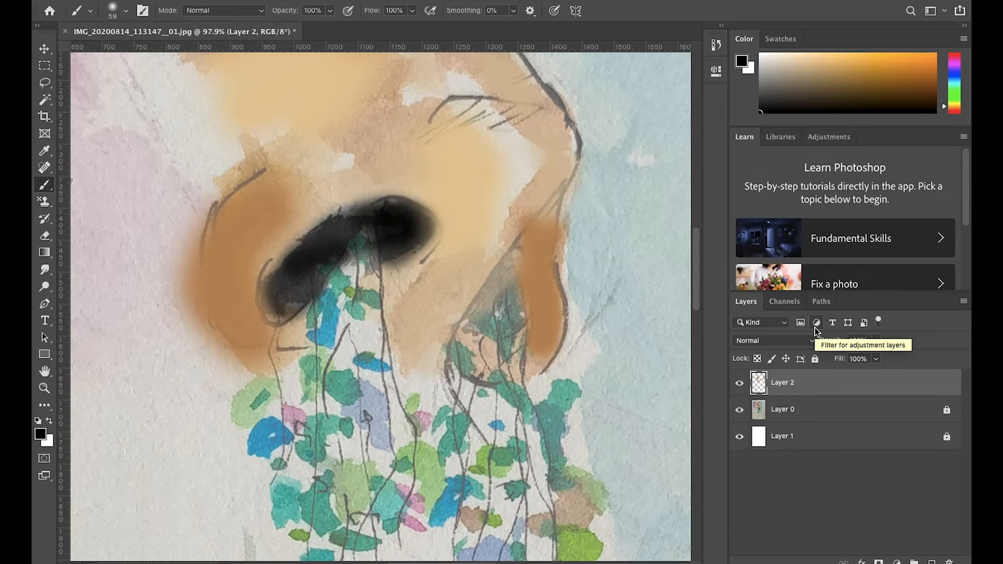
pyautogui.hotkey('ctrl', 'z')
pyautogui.hotkey('ctrl', 'z')
pyautogui.hotkey('ctrl', 'z')
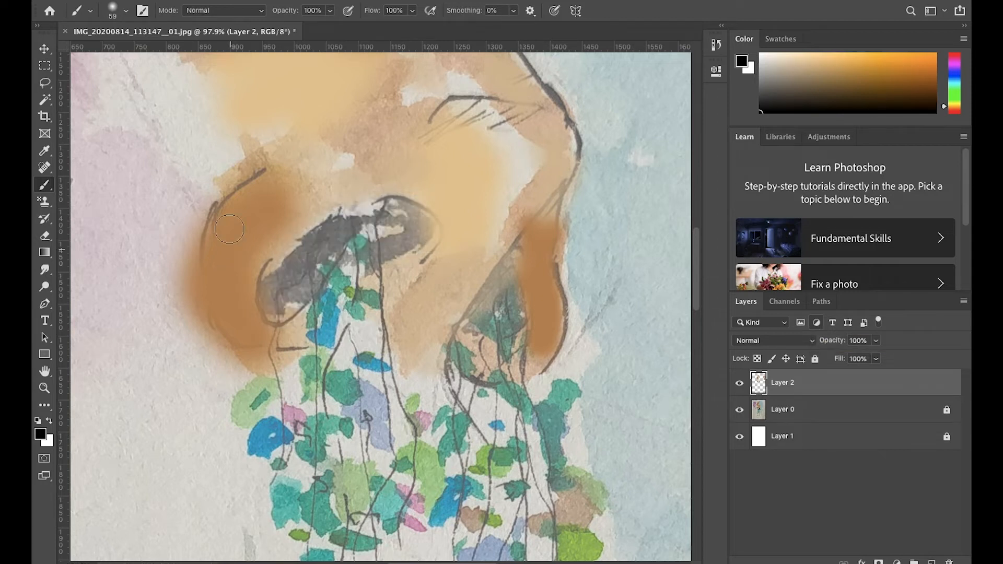
# - Outline the left nostril with the Lasso tool and add the dark area of the right nostril to the selection
pyautogui.click(45, 84)
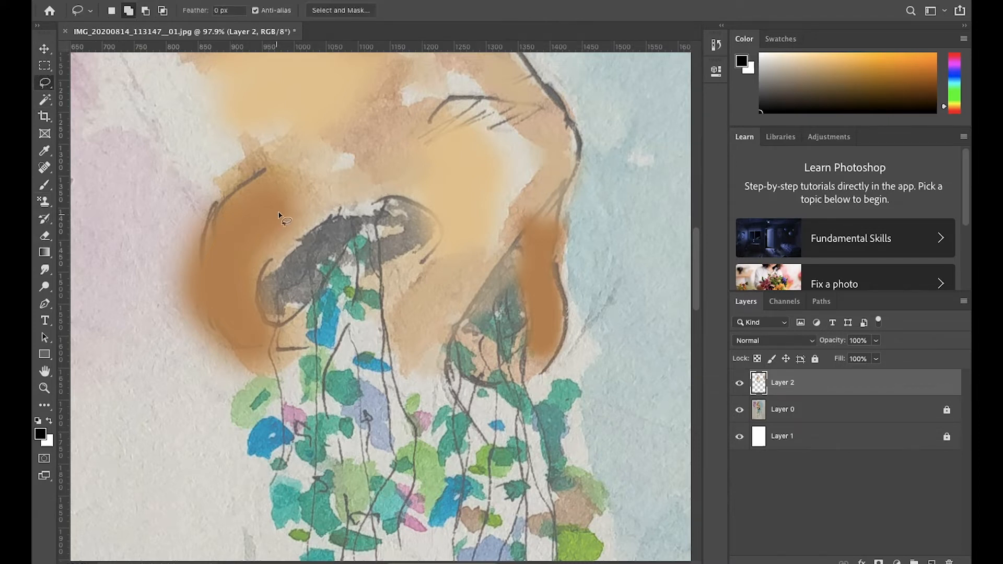
pyautogui.moveTo(394, 202)
pyautogui.mouseDown()
pyautogui.moveTo(285, 249)
pyautogui.moveTo(276, 325)
pyautogui.moveTo(425, 240)
pyautogui.moveTo(429, 222)
pyautogui.moveTo(380, 192)
pyautogui.mouseUp()
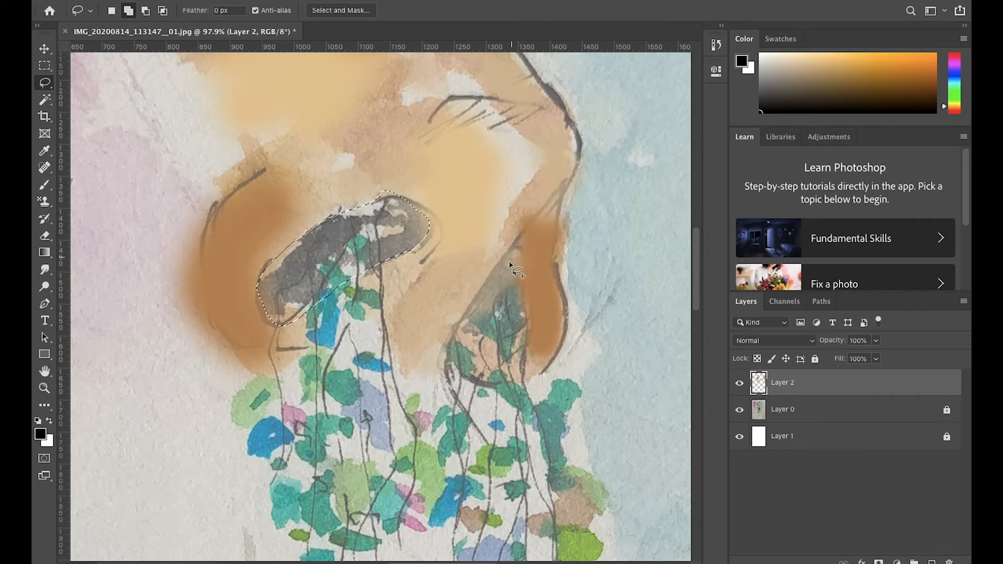
pyautogui.moveTo(519, 250)
pyautogui.mouseDown()
pyautogui.moveTo(483, 322)
pyautogui.moveTo(469, 315)
pyautogui.moveTo(507, 252)
pyautogui.moveTo(518, 252)
pyautogui.mouseUp()
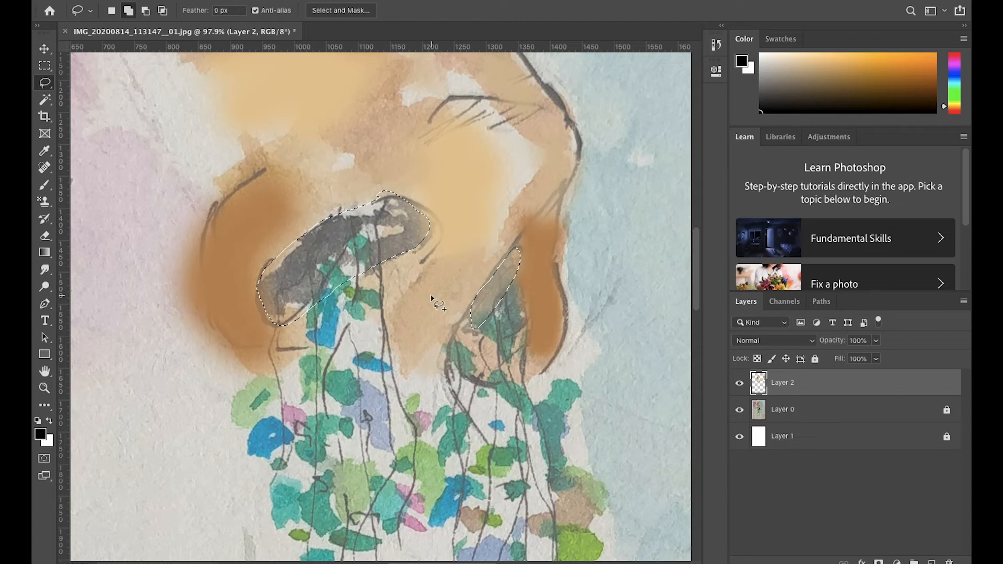
# - Paint the selected nostril areas solid black, drop the selection, and compare Layer 2 hidden and shown
pyautogui.scroll(-3, 432, 298)
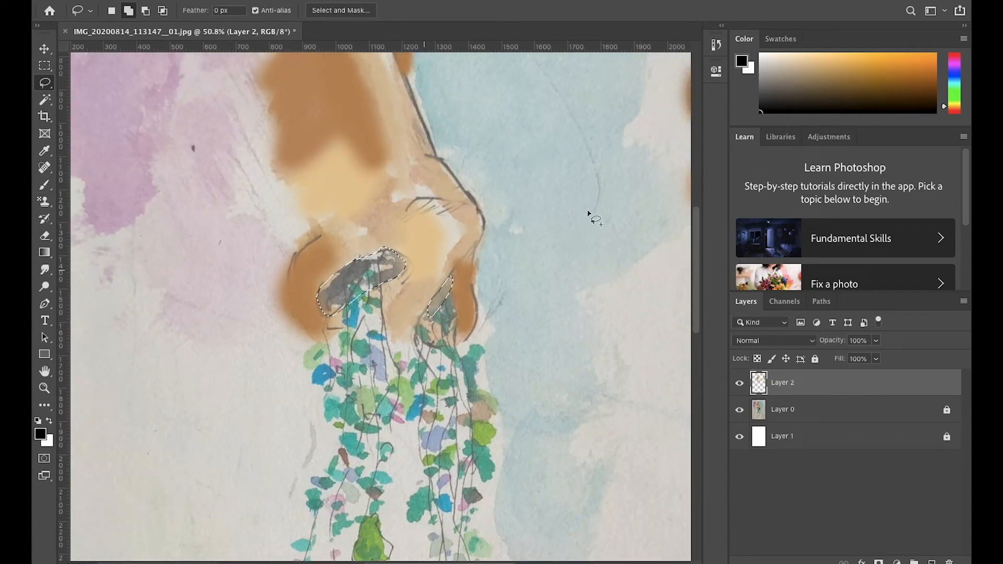
pyautogui.click(46, 184)
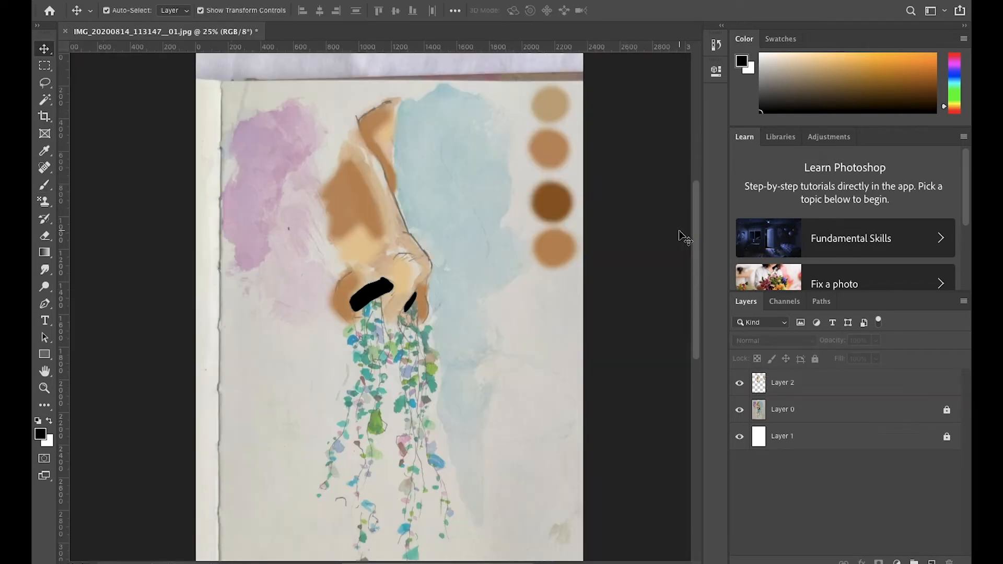
pyautogui.click(738, 384)
pyautogui.click(738, 384)
# - Rename the painted layer as Base and add a new empty layer above it
pyautogui.doubleClick(781, 382)
pyautogui.write('Base')
pyautogui.press('Return')
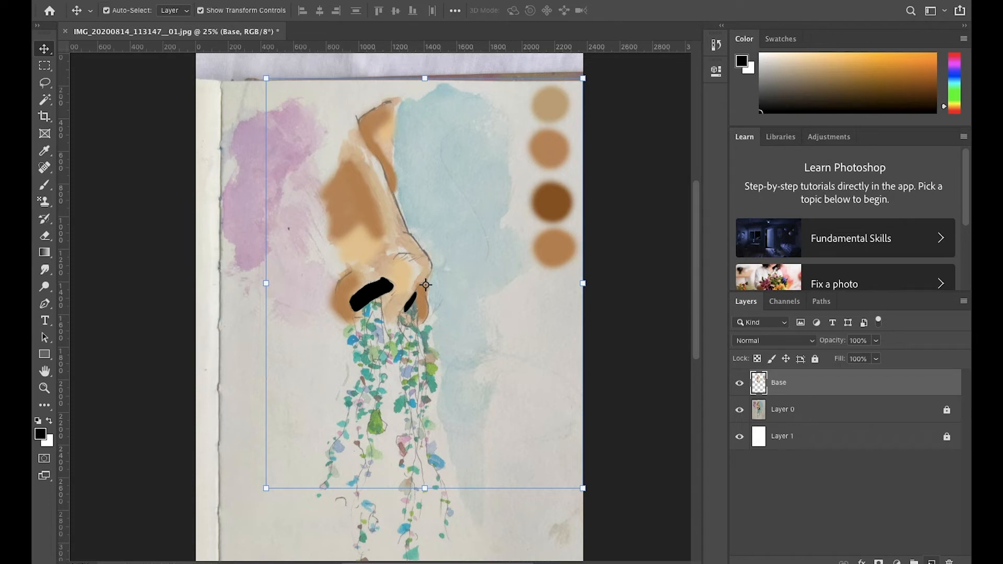
pyautogui.hotkey('ctrl', 'shift', 'alt', 'n')
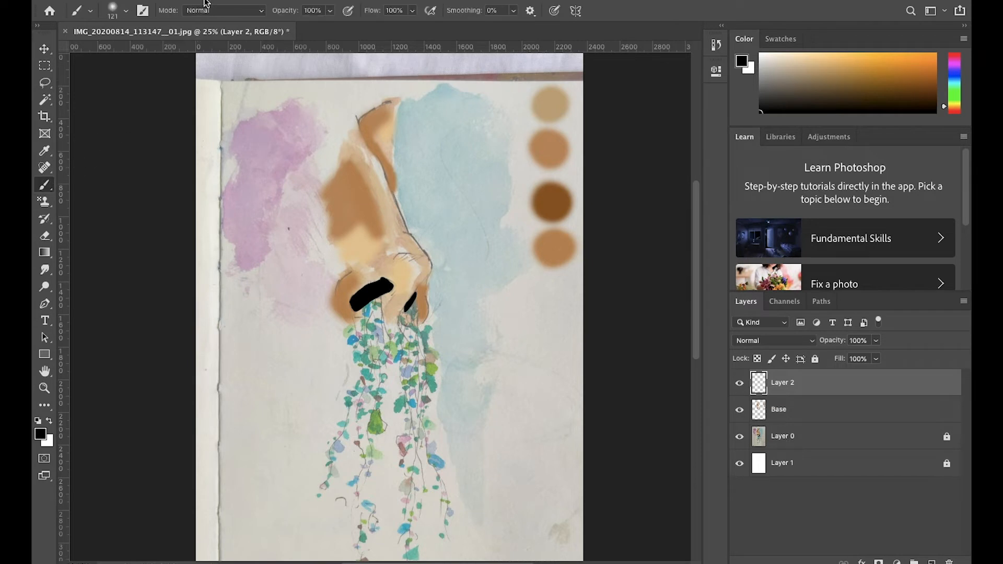
# - Lower the brush opacity to 43% and inspect the painting with the photo and white background layers temporarily hidden
pyautogui.click(330, 11)
pyautogui.moveTo(331, 11); pyautogui.dragTo(295, 25)
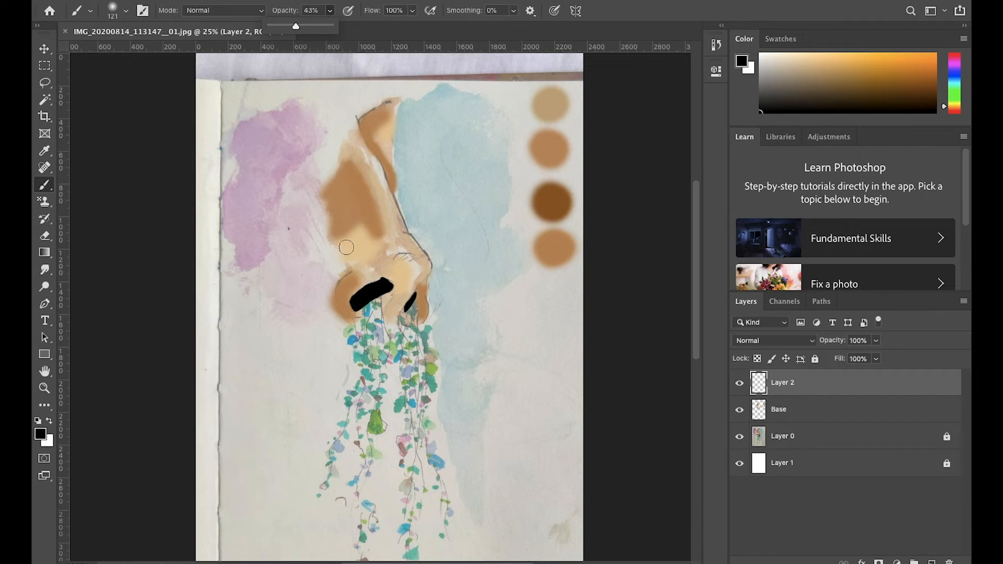
pyautogui.scroll(5, 348, 234)
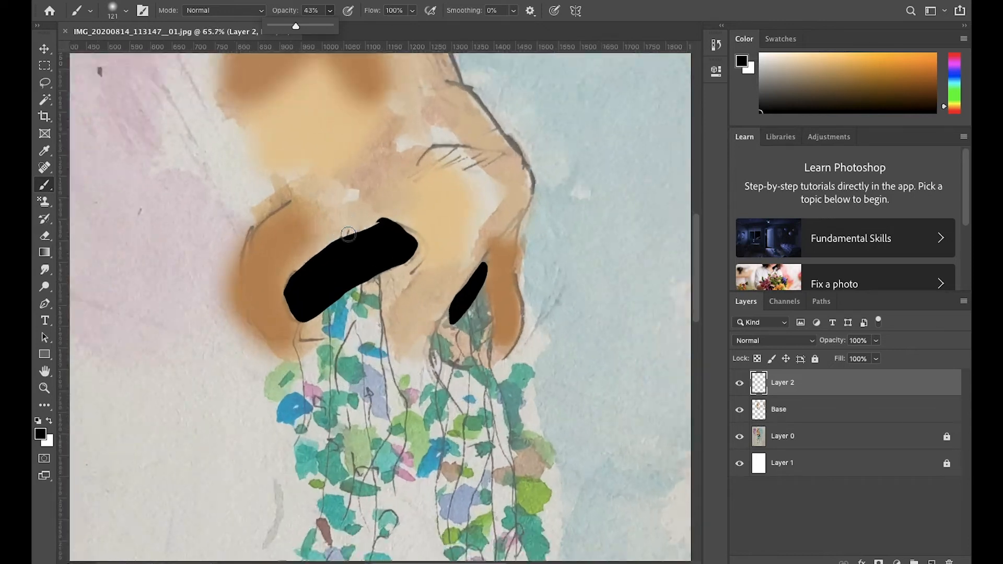
pyautogui.scroll(-4, 381, 309)
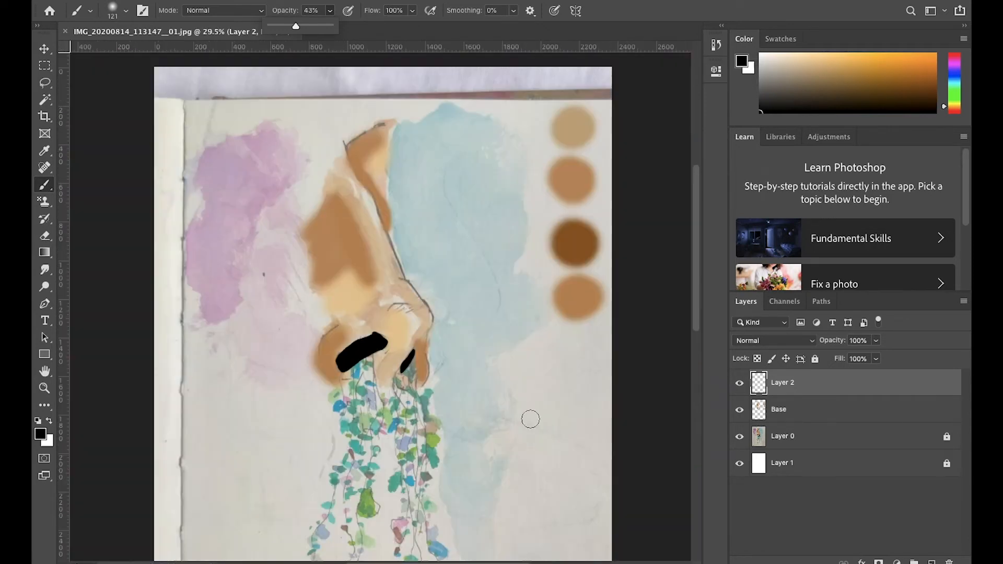
pyautogui.click(739, 436)
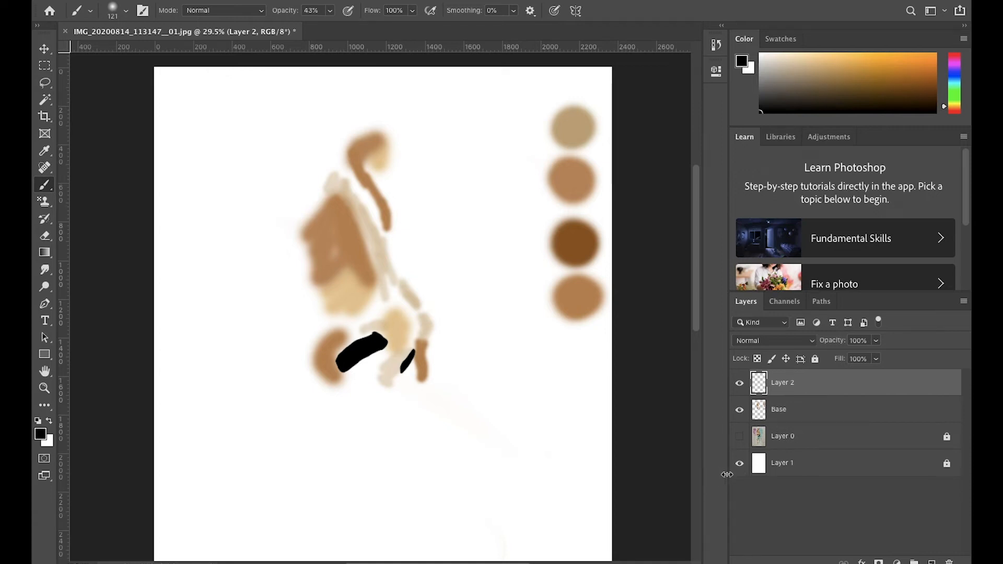
pyautogui.click(740, 463)
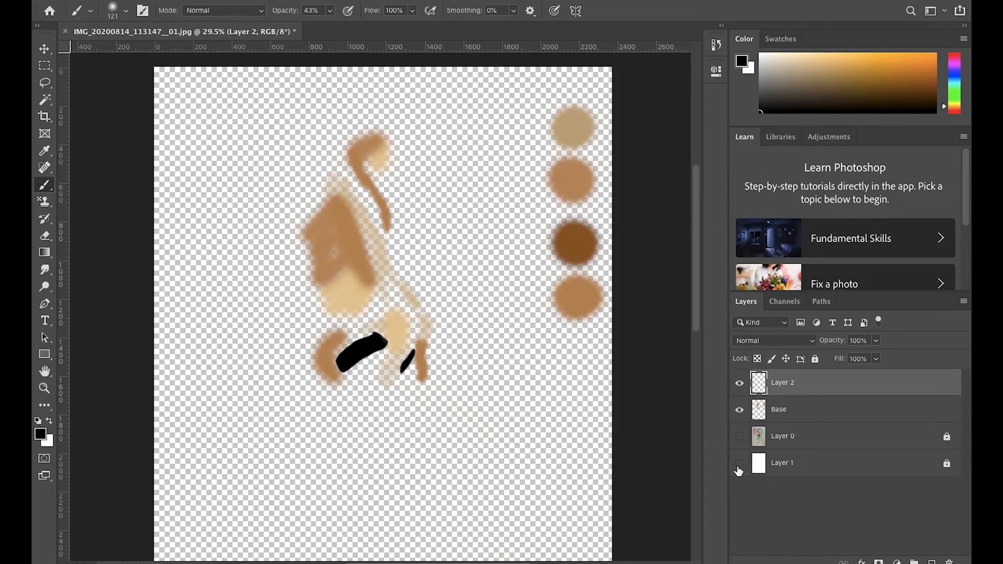
pyautogui.click(739, 464)
pyautogui.click(739, 437)
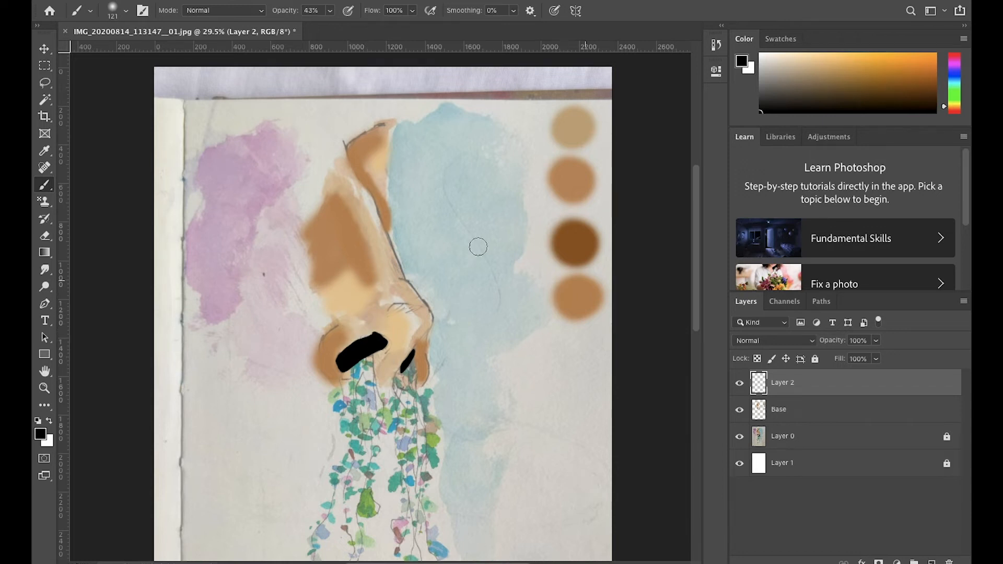
# - Sample a mid brown from the nose and paint on Layer 2 above the left nostril and between the nostrils
pyautogui.keyDown('alt'); pyautogui.click(367, 314); pyautogui.keyUp('alt')
pyautogui.moveTo(385, 302)
pyautogui.mouseDown()
pyautogui.moveTo(342, 319)
pyautogui.moveTo(377, 302)
pyautogui.moveTo(401, 305)
pyautogui.moveTo(380, 302)
pyautogui.moveTo(319, 337)
pyautogui.moveTo(374, 276)
pyautogui.mouseUp()
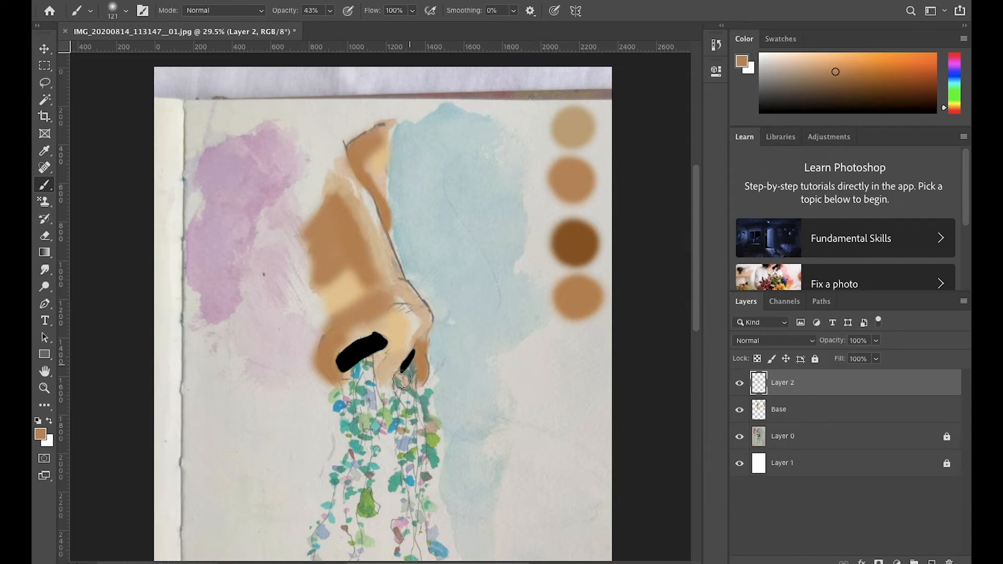
pyautogui.moveTo(384, 385); pyautogui.dragTo(408, 361)
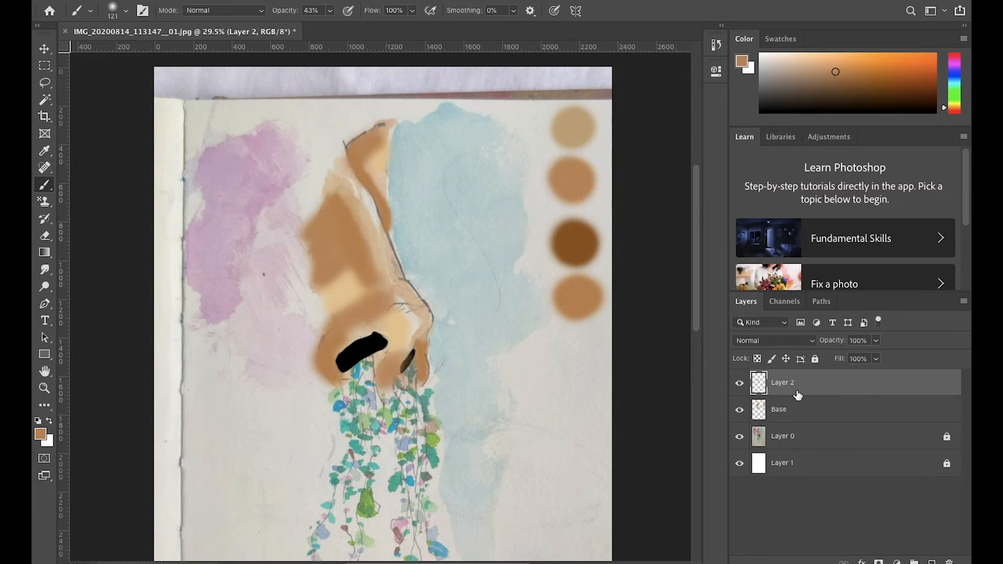
# - Examine what the Base, Layer 2 and Layer 0 layers each contribute by hiding and showing them in turn
pyautogui.click(740, 411)
pyautogui.click(740, 409)
pyautogui.click(740, 383)
pyautogui.click(740, 383)
pyautogui.click(739, 436)
pyautogui.click(739, 437)
# - On the Base layer, sample the light tan swatch and paint over the bridge and tip of the nose
pyautogui.click(822, 413)
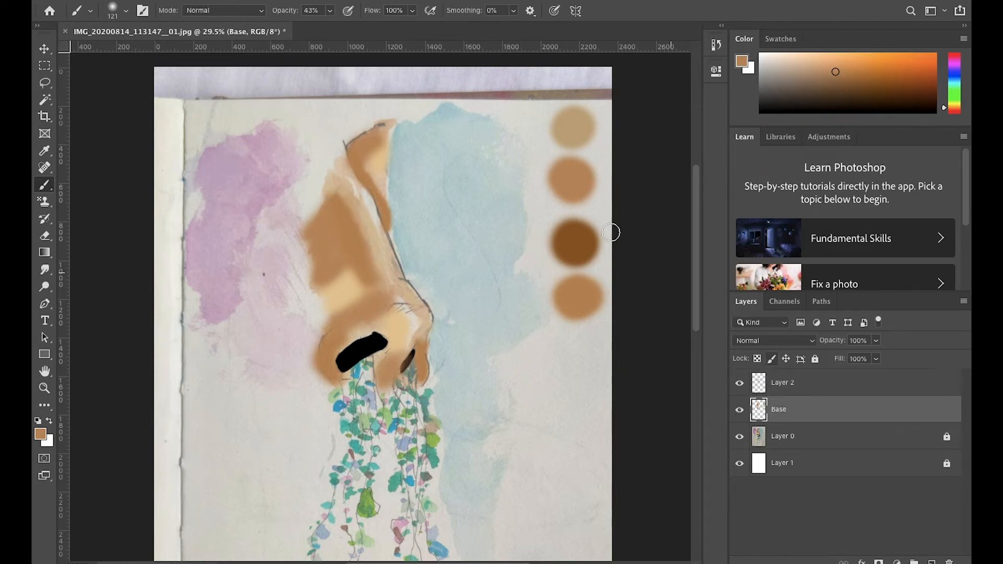
pyautogui.click(45, 150)
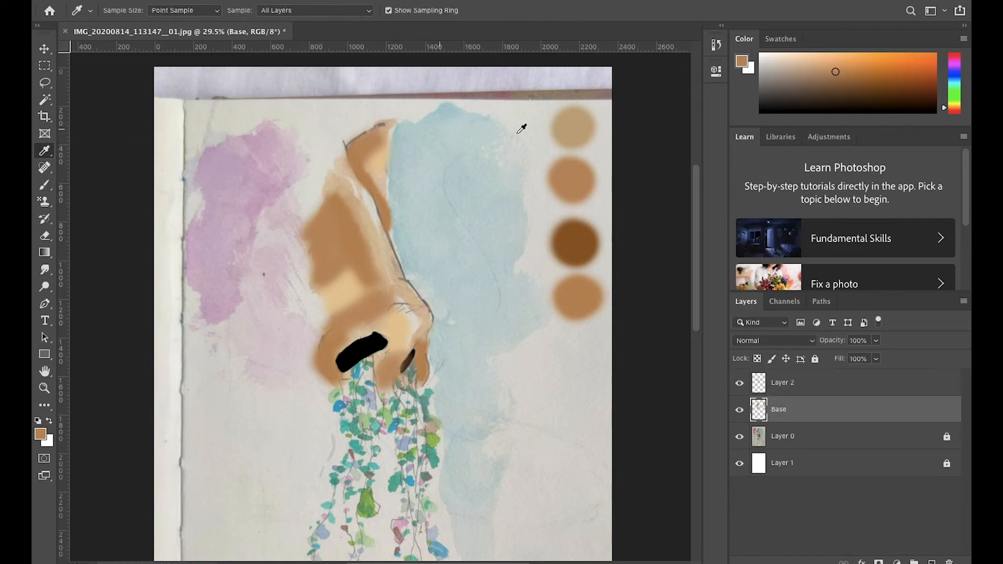
pyautogui.click(576, 125)
pyautogui.click(45, 184)
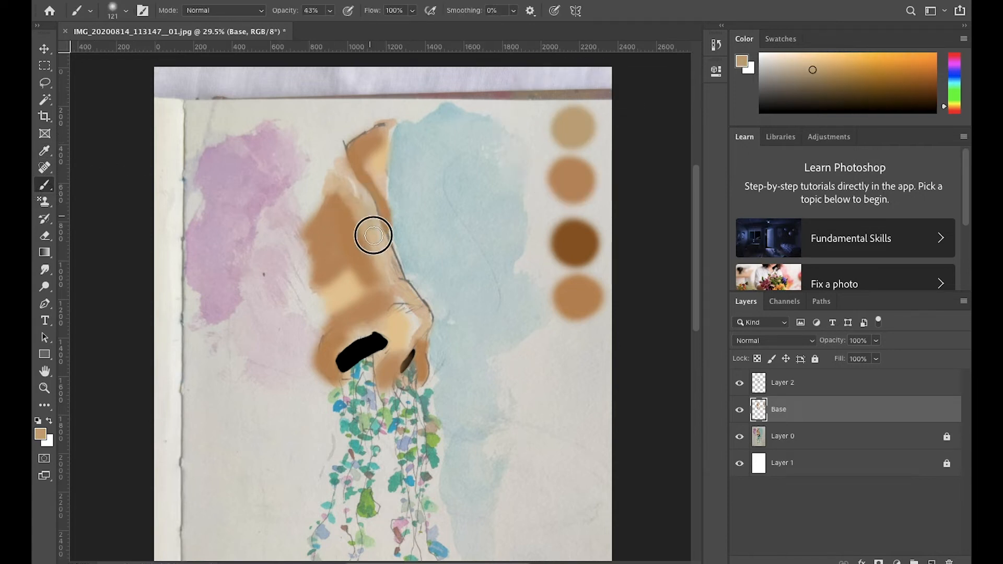
pyautogui.moveTo(336, 165); pyautogui.dragTo(359, 192)
pyautogui.moveTo(402, 304)
pyautogui.mouseDown()
pyautogui.moveTo(424, 347)
pyautogui.moveTo(402, 303)
pyautogui.moveTo(417, 321)
pyautogui.mouseUp()
pyautogui.click(417, 327)
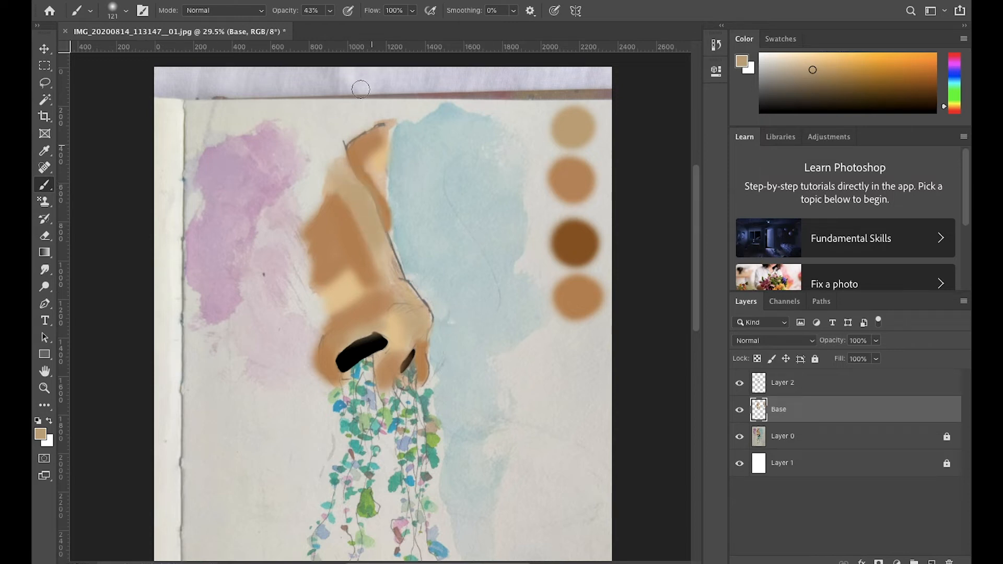
# - Raise the brush opacity to 100%, reduce its size to 68 px, and paint tan over the nose tip beside the left nostril
pyautogui.click(329, 12)
pyautogui.moveTo(332, 26); pyautogui.dragTo(362, 21)
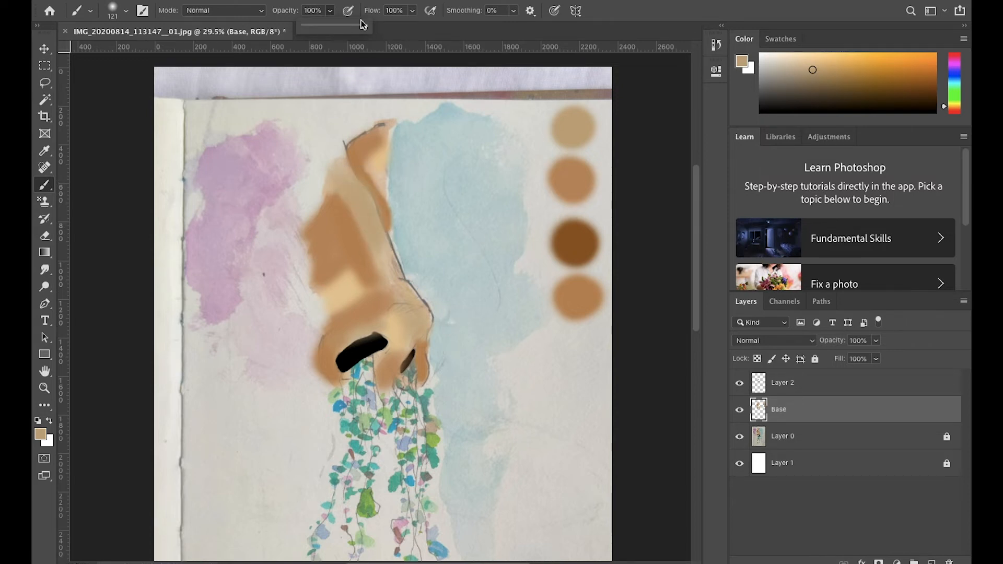
pyautogui.click(110, 11)
pyautogui.moveTo(402, 322)
pyautogui.mouseDown()
pyautogui.moveTo(390, 282)
pyautogui.moveTo(390, 348)
pyautogui.mouseUp()
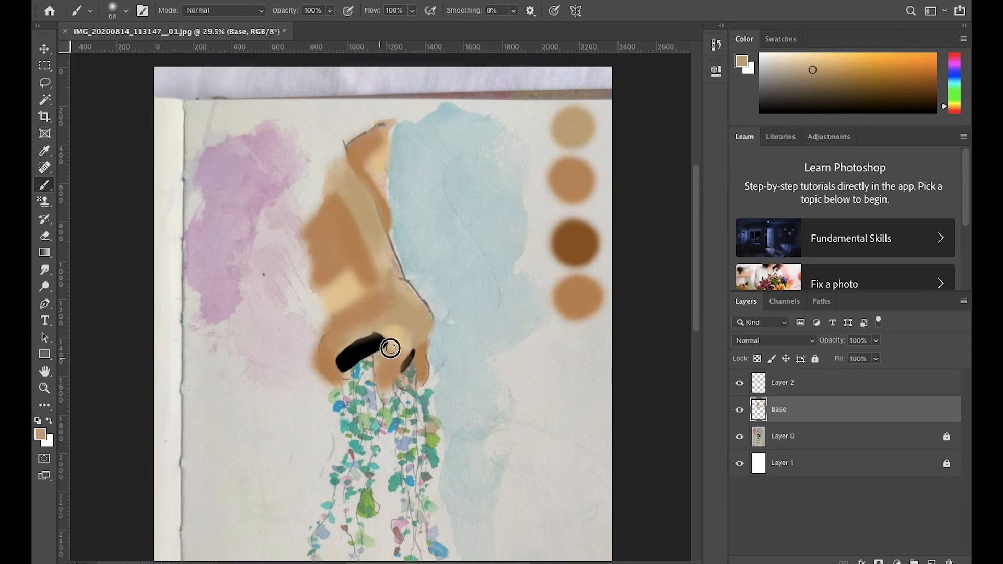
# - On Layer 2, blend the second swatch's brown across the bridge, upper edge and right nostril with a 100 px brush at 15% opacity
pyautogui.click(797, 386)
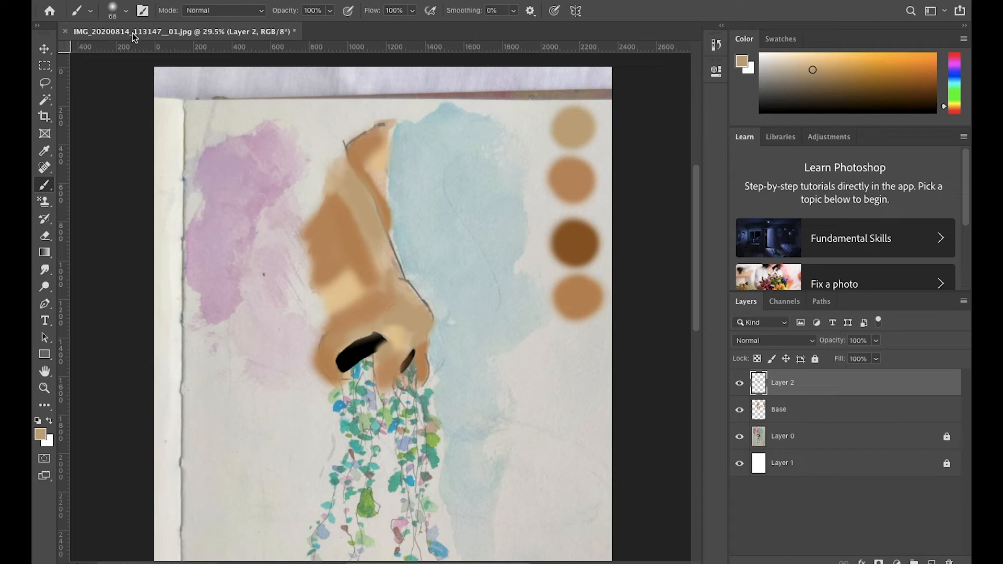
pyautogui.keyDown('alt'); pyautogui.click(572, 181); pyautogui.keyUp('alt')
pyautogui.click(126, 11)
pyautogui.moveTo(127, 51); pyautogui.dragTo(132, 52)
pyautogui.click(329, 10)
pyautogui.moveTo(330, 26); pyautogui.dragTo(278, 25)
pyautogui.moveTo(350, 265)
pyautogui.mouseDown()
pyautogui.moveTo(351, 283)
pyautogui.moveTo(347, 259)
pyautogui.moveTo(372, 289)
pyautogui.moveTo(393, 279)
pyautogui.mouseUp()
pyautogui.moveTo(377, 155)
pyautogui.mouseDown()
pyautogui.moveTo(380, 141)
pyautogui.moveTo(376, 188)
pyautogui.mouseUp()
pyautogui.moveTo(392, 359); pyautogui.dragTo(419, 342)
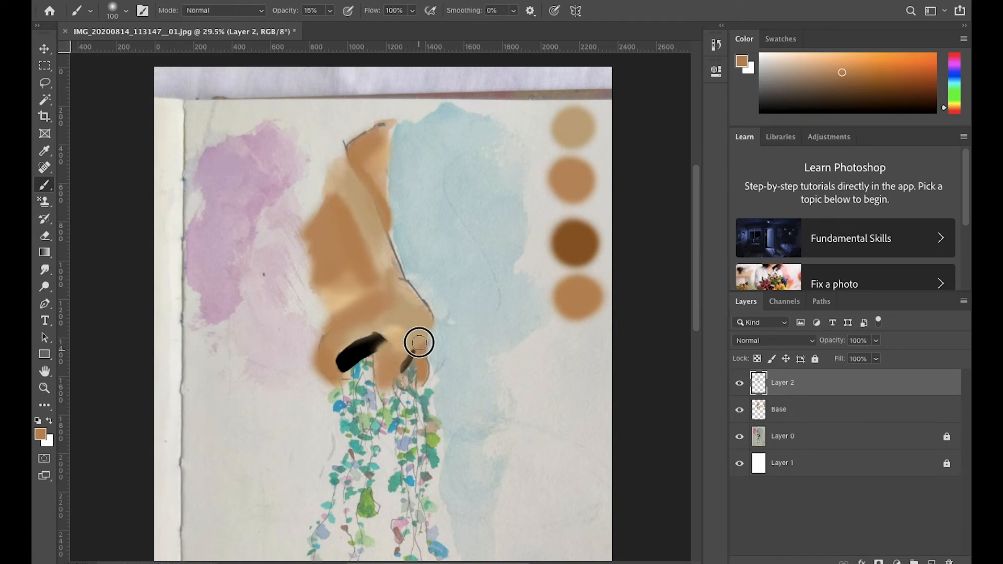
# - Compare the painting with and without the Base layer, then add a new layer named highlights
pyautogui.click(739, 436)
pyautogui.click(739, 437)
pyautogui.click(930, 561)
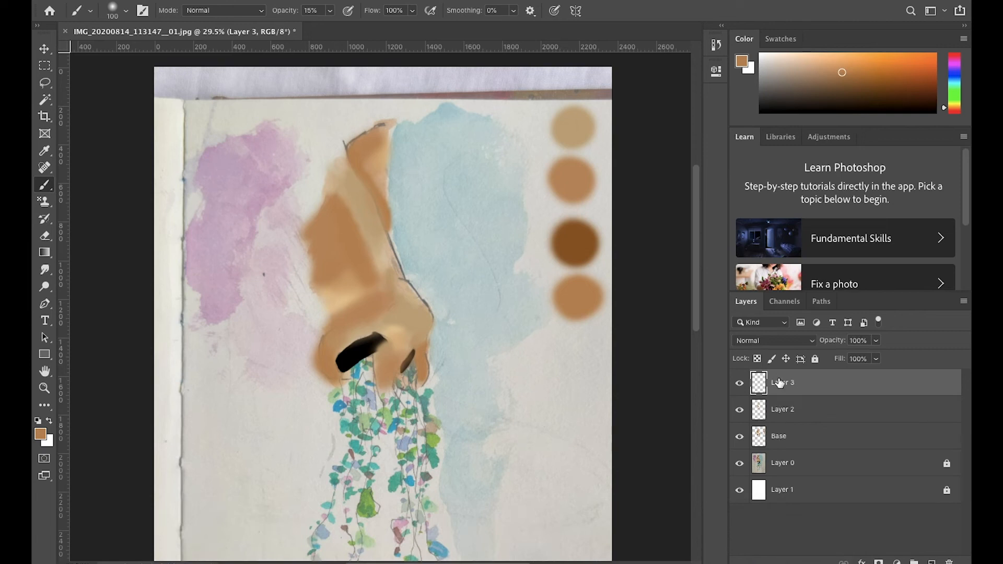
pyautogui.write('highlights')
pyautogui.press('Return')
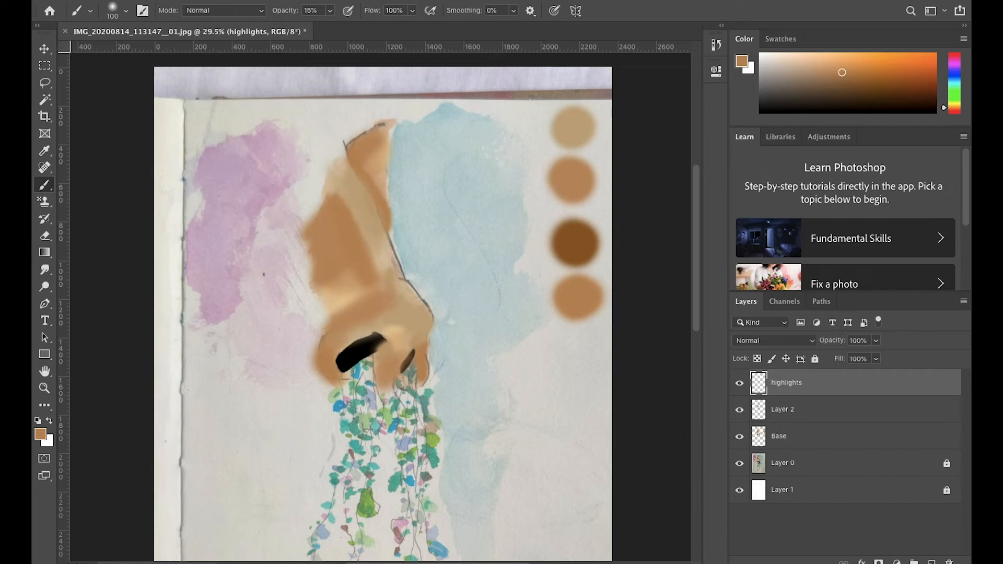
# - With the Base layer temporarily hidden, paint white highlights along the nose bridge and tip using a 35 px brush
pyautogui.moveTo(802, 73)
pyautogui.mouseDown()
pyautogui.moveTo(800, 62)
pyautogui.moveTo(713, 39)
pyautogui.mouseUp()
pyautogui.click(739, 437)
pyautogui.moveTo(342, 200); pyautogui.dragTo(373, 221)
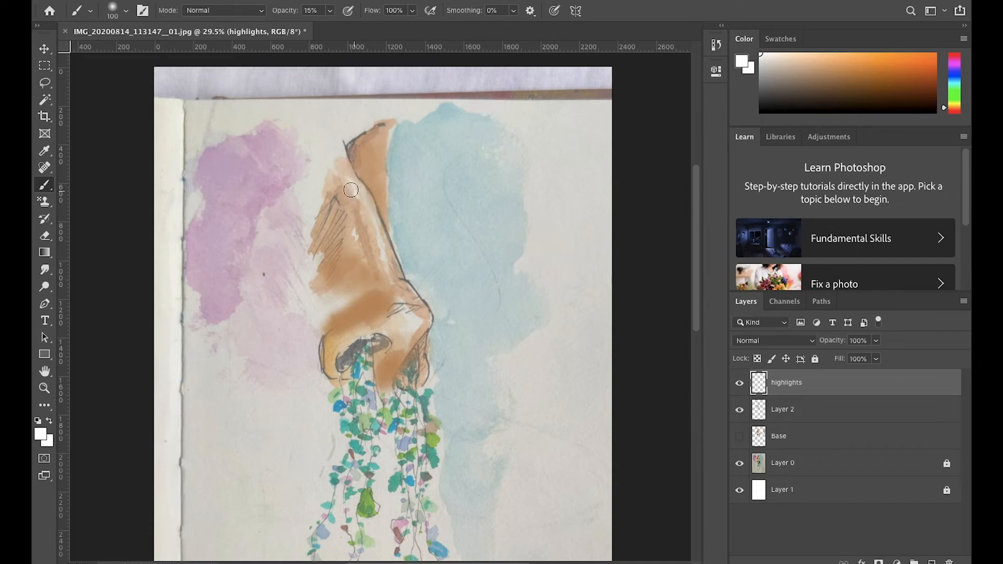
pyautogui.click(124, 10)
pyautogui.moveTo(131, 34); pyautogui.dragTo(115, 34)
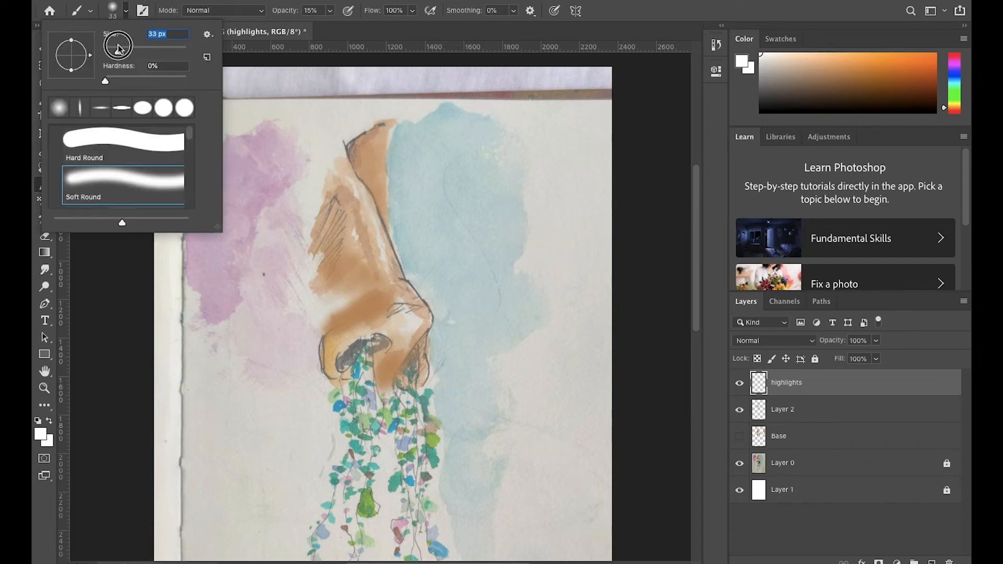
pyautogui.moveTo(349, 195)
pyautogui.mouseDown()
pyautogui.moveTo(346, 181)
pyautogui.moveTo(354, 187)
pyautogui.mouseUp()
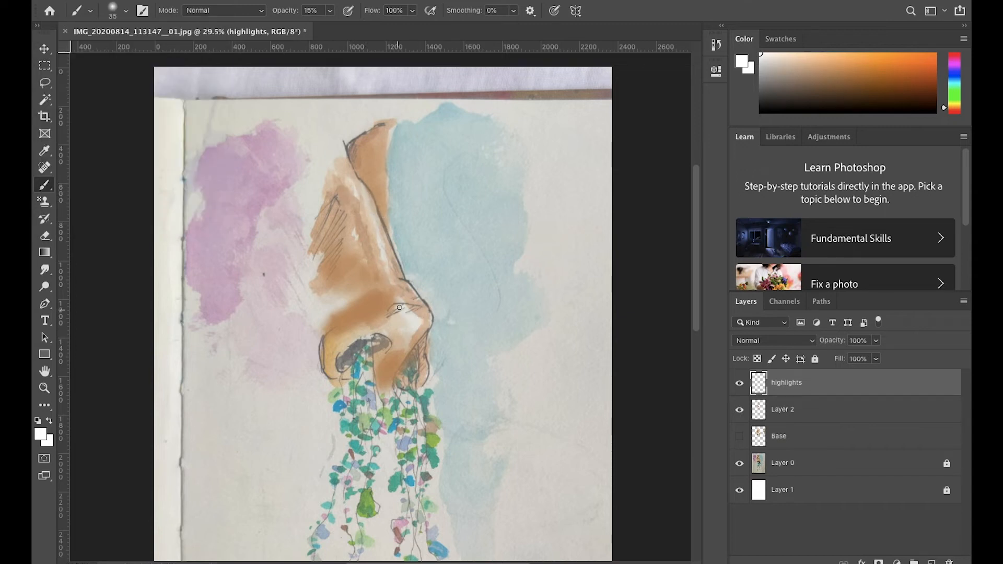
pyautogui.click(739, 435)
pyautogui.click(739, 462)
pyautogui.click(739, 463)
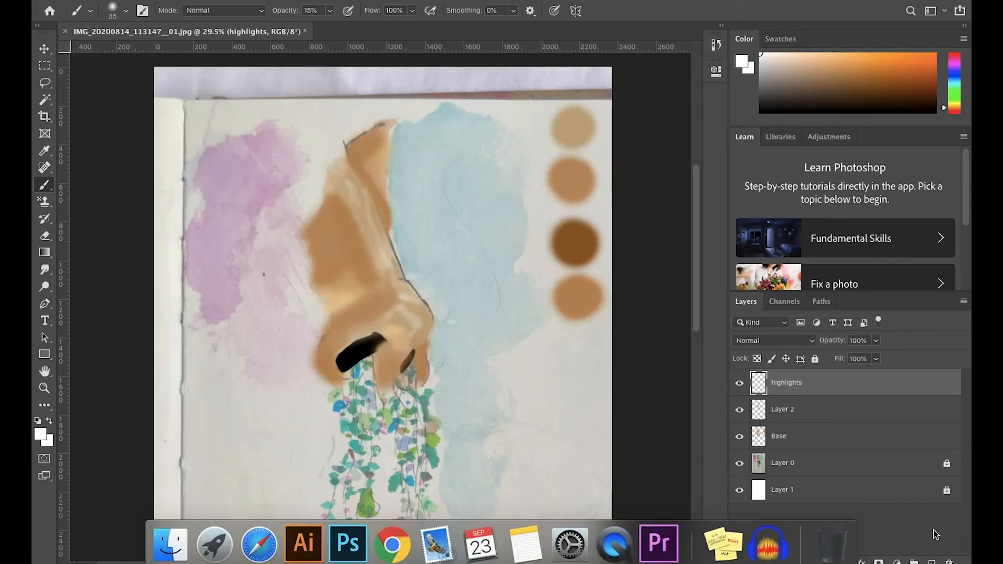
# - Add a new layer, sample the dark brown swatch, and outline the top edge and bridge of the nose at a higher brush opacity
pyautogui.click(931, 561)
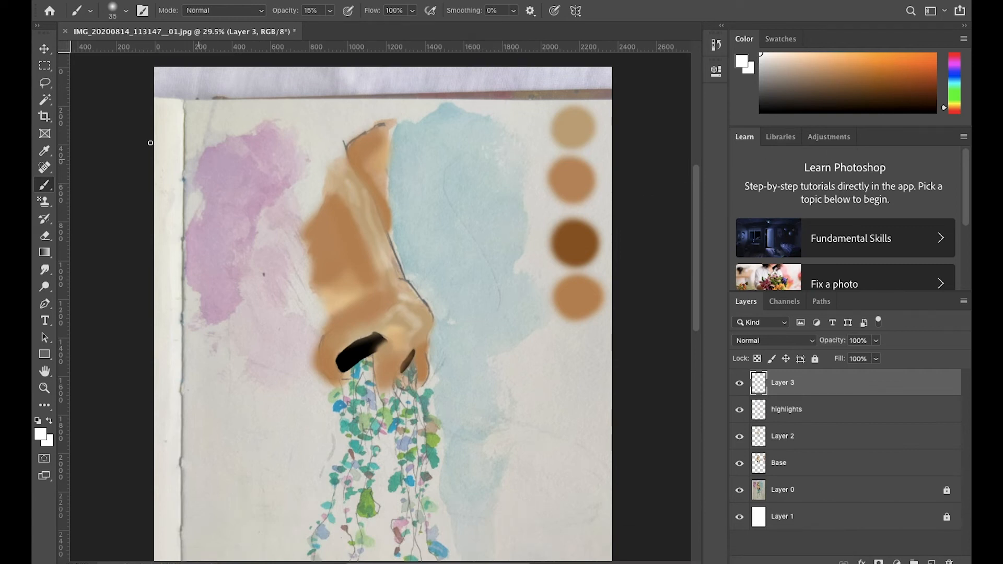
pyautogui.click(47, 152)
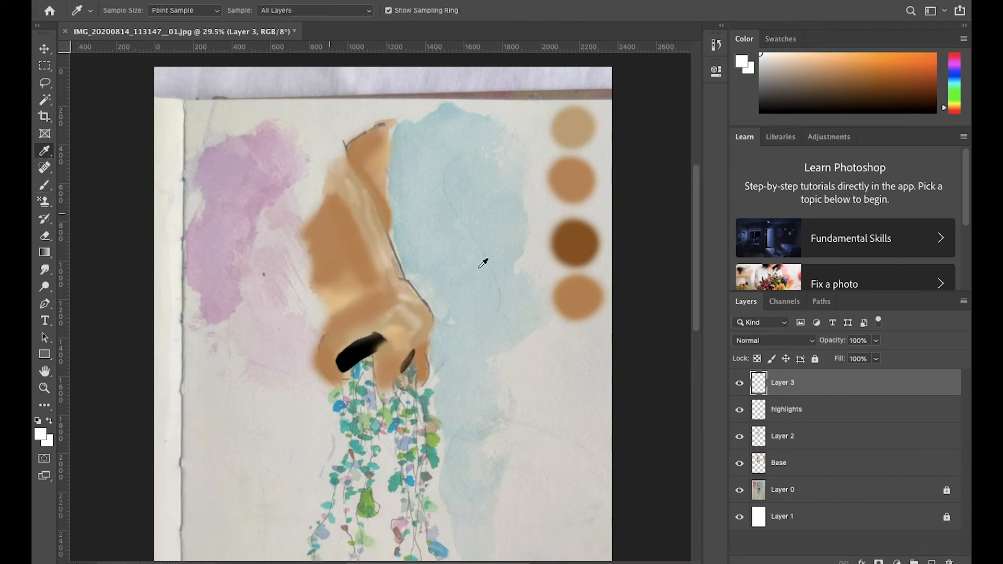
pyautogui.click(567, 242)
pyautogui.click(44, 186)
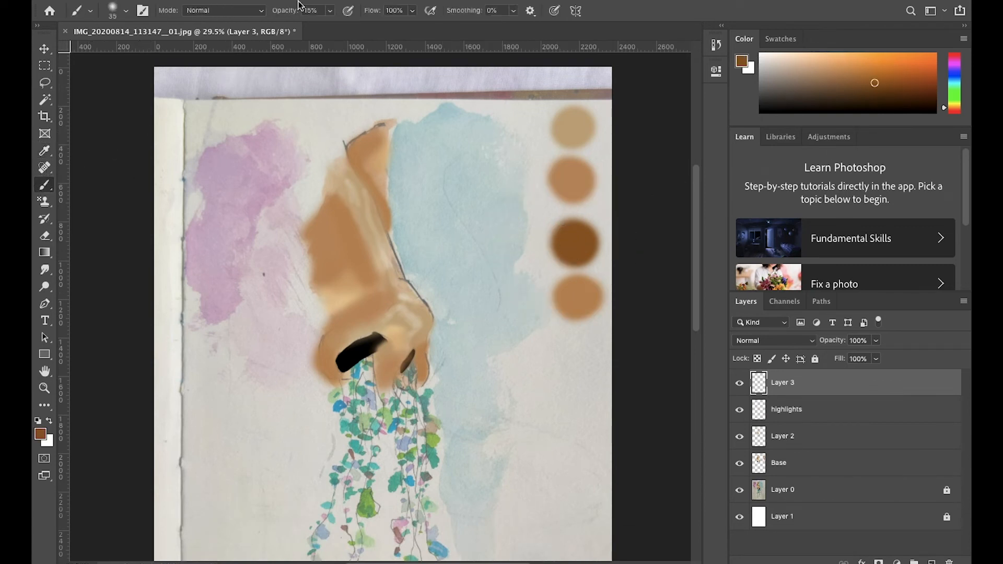
pyautogui.click(331, 12)
pyautogui.moveTo(326, 27); pyautogui.dragTo(345, 27)
pyautogui.moveTo(346, 144); pyautogui.dragTo(385, 124)
pyautogui.moveTo(345, 143)
pyautogui.mouseDown()
pyautogui.moveTo(402, 275)
pyautogui.moveTo(432, 316)
pyautogui.mouseUp()
pyautogui.moveTo(398, 265)
pyautogui.mouseDown()
pyautogui.moveTo(386, 228)
pyautogui.moveTo(402, 284)
pyautogui.moveTo(427, 308)
pyautogui.mouseUp()
# - Shade around both nostrils in dark brown and set the brush opacity to 17%
pyautogui.moveTo(410, 351); pyautogui.dragTo(395, 390)
pyautogui.moveTo(387, 335)
pyautogui.mouseDown()
pyautogui.moveTo(343, 356)
pyautogui.moveTo(371, 343)
pyautogui.moveTo(344, 351)
pyautogui.moveTo(396, 365)
pyautogui.moveTo(384, 350)
pyautogui.moveTo(415, 360)
pyautogui.mouseUp()
pyautogui.press('1')
pyautogui.press('7')
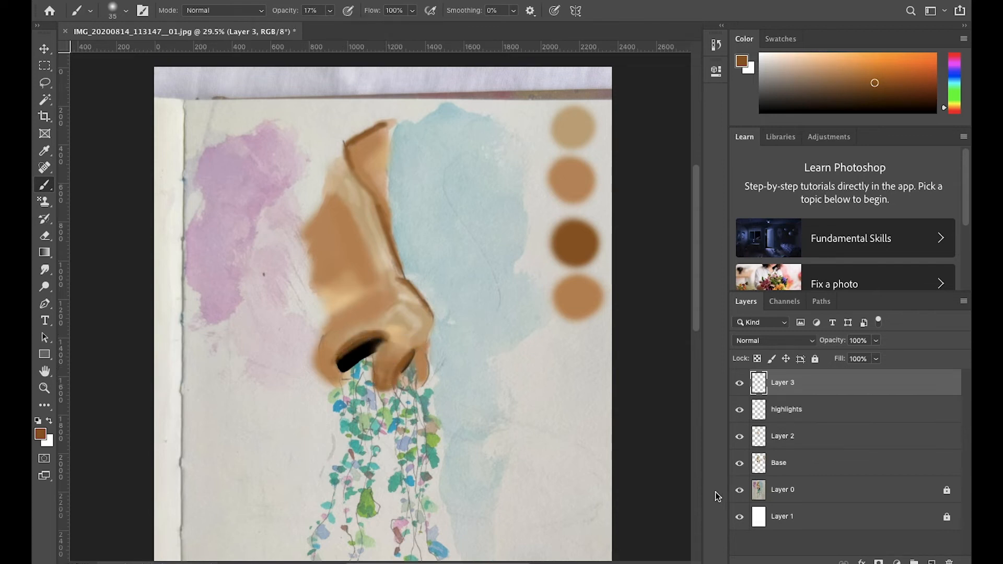
# - Compare the painting with the original photo and leave Layer 0 hidden
pyautogui.click(740, 490)
pyautogui.click(740, 490)
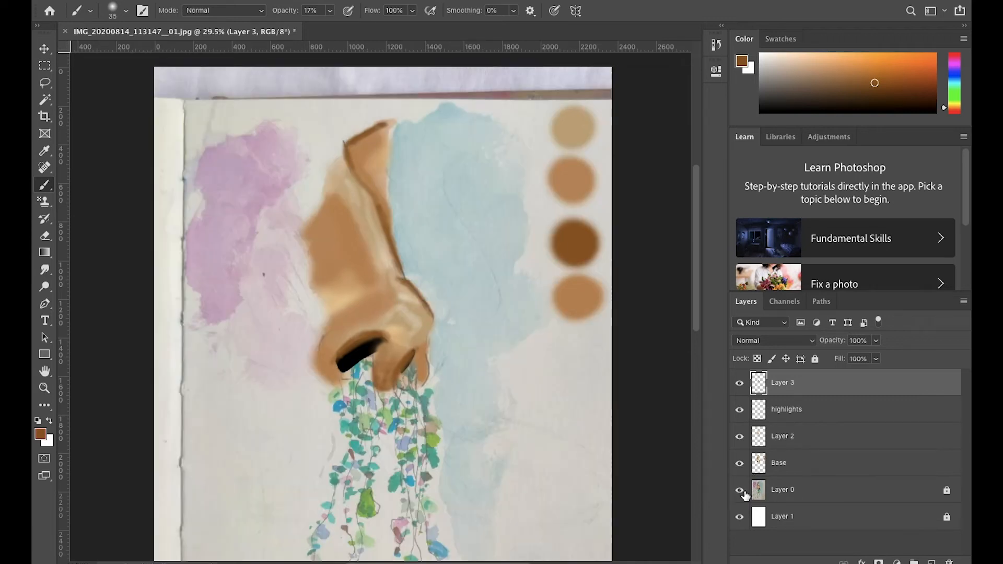
pyautogui.click(740, 490)
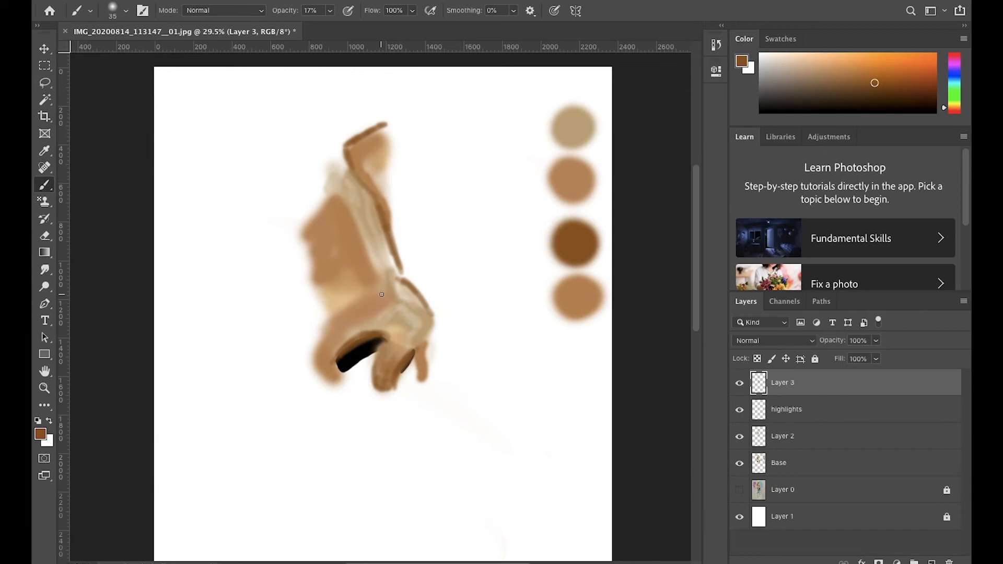
# - Choose a light peach foreground colour and enlarge the soft round brush to 137 px
pyautogui.click(815, 464)
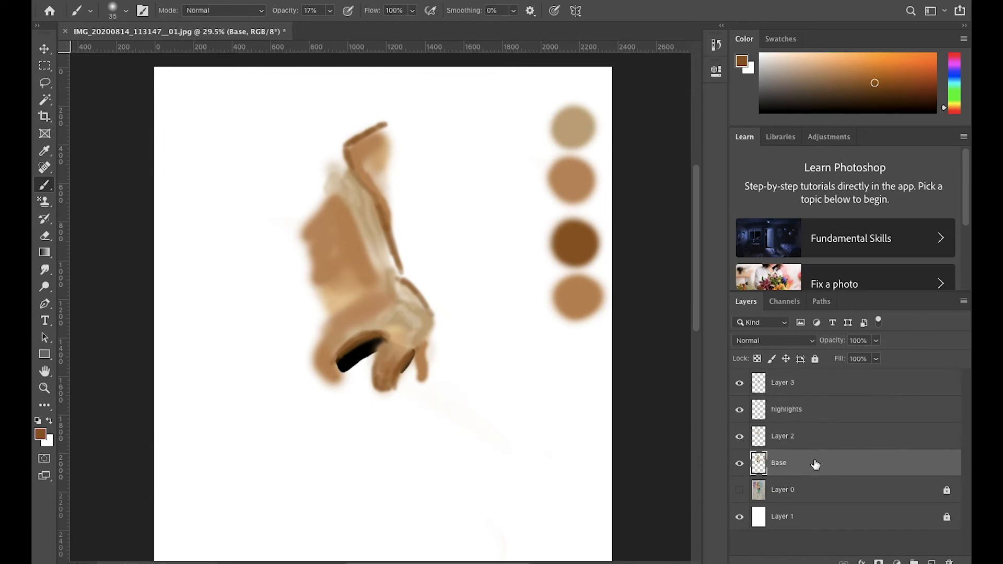
pyautogui.click(44, 151)
pyautogui.click(802, 63)
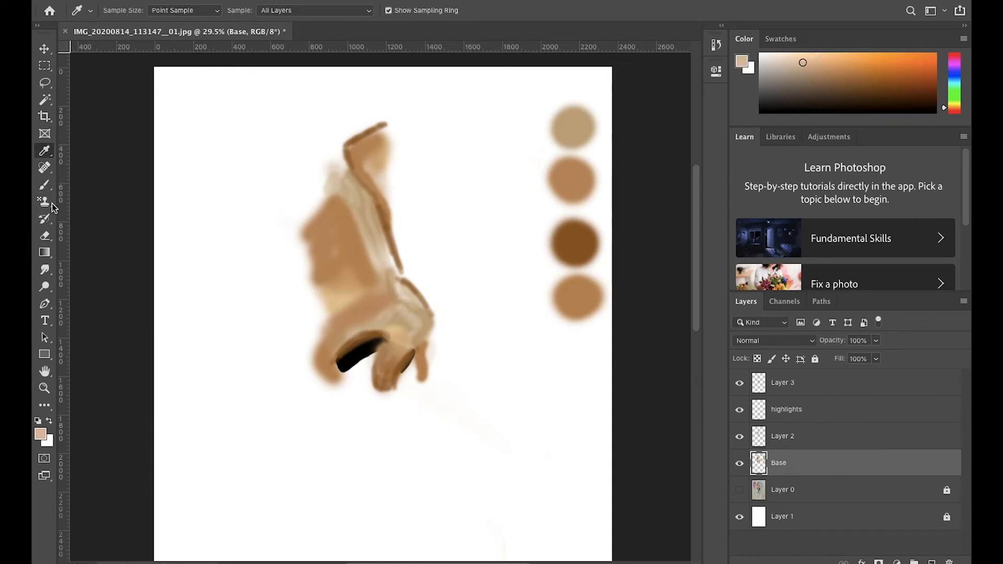
pyautogui.click(44, 185)
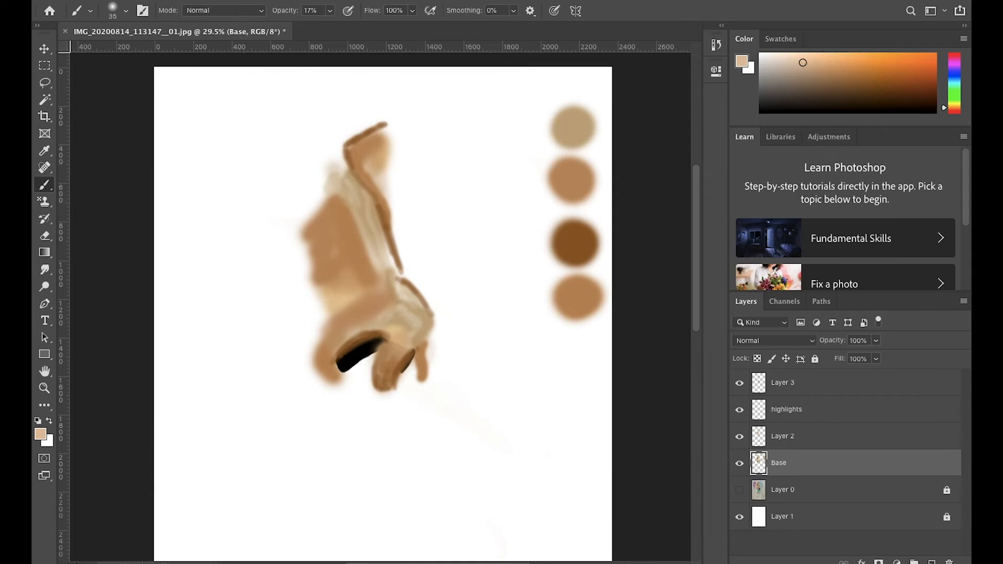
pyautogui.click(115, 14)
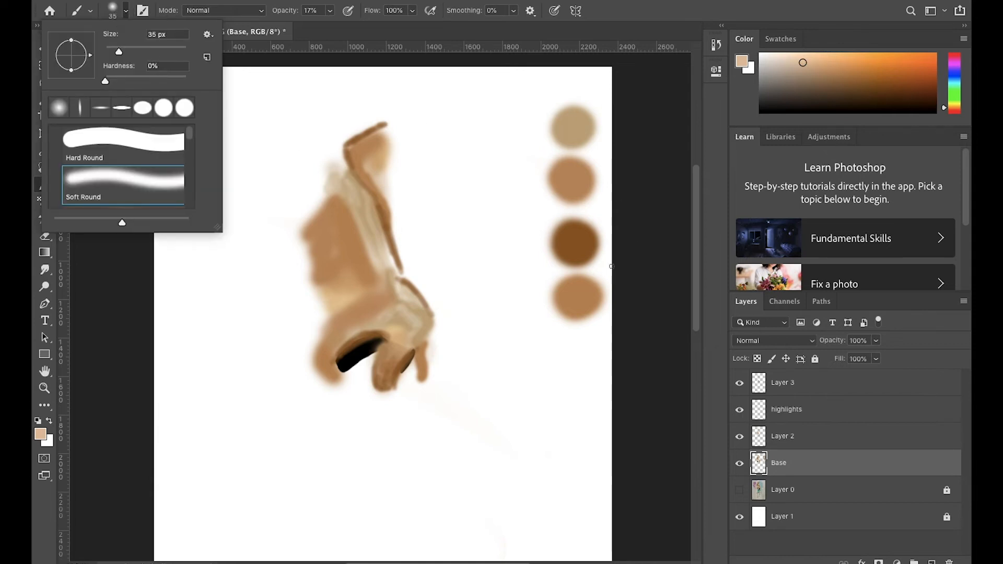
pyautogui.click(125, 12)
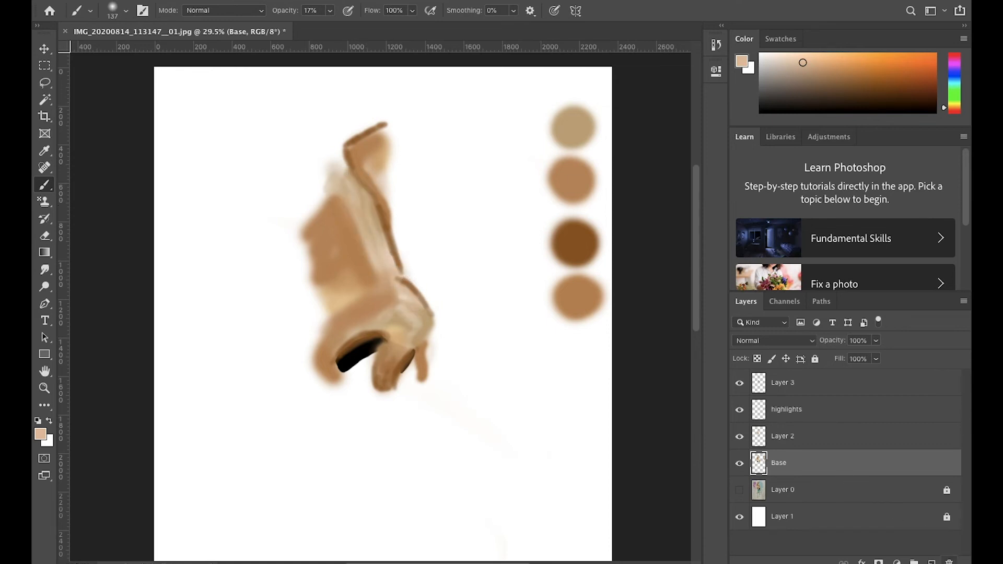
# - Add a new layer directly below Base and paint peach into the nose's gaps and edges at 100% brush opacity
pyautogui.click(931, 562)
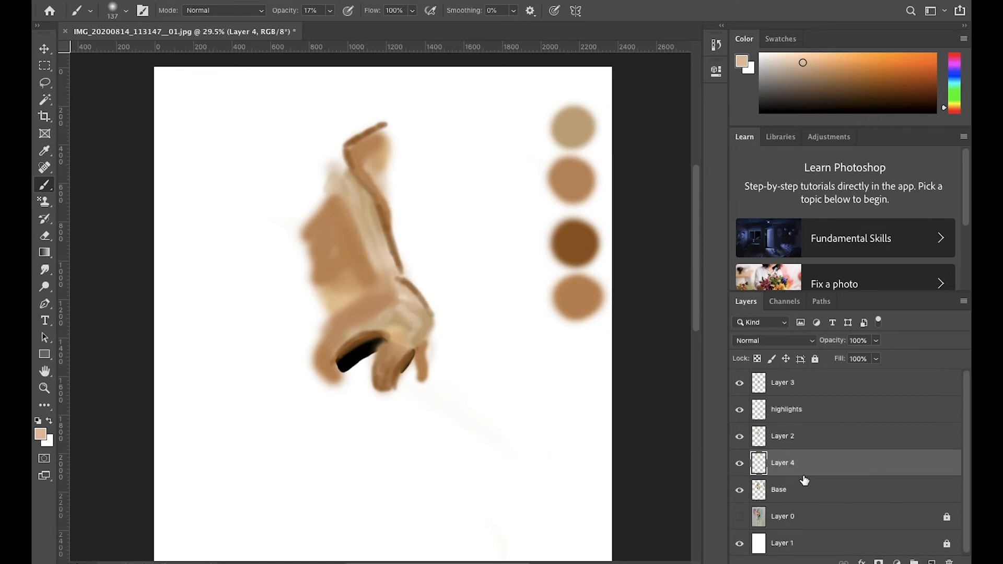
pyautogui.moveTo(797, 490); pyautogui.dragTo(801, 499)
pyautogui.click(329, 10)
pyautogui.moveTo(330, 27); pyautogui.dragTo(387, 27)
pyautogui.moveTo(353, 189)
pyautogui.mouseDown()
pyautogui.moveTo(363, 232)
pyautogui.moveTo(387, 265)
pyautogui.mouseUp()
pyautogui.moveTo(361, 199)
pyautogui.mouseDown()
pyautogui.moveTo(383, 280)
pyautogui.moveTo(317, 251)
pyautogui.moveTo(350, 248)
pyautogui.moveTo(334, 272)
pyautogui.moveTo(361, 284)
pyautogui.moveTo(414, 366)
pyautogui.moveTo(370, 174)
pyautogui.moveTo(368, 246)
pyautogui.moveTo(323, 196)
pyautogui.moveTo(305, 277)
pyautogui.mouseUp()
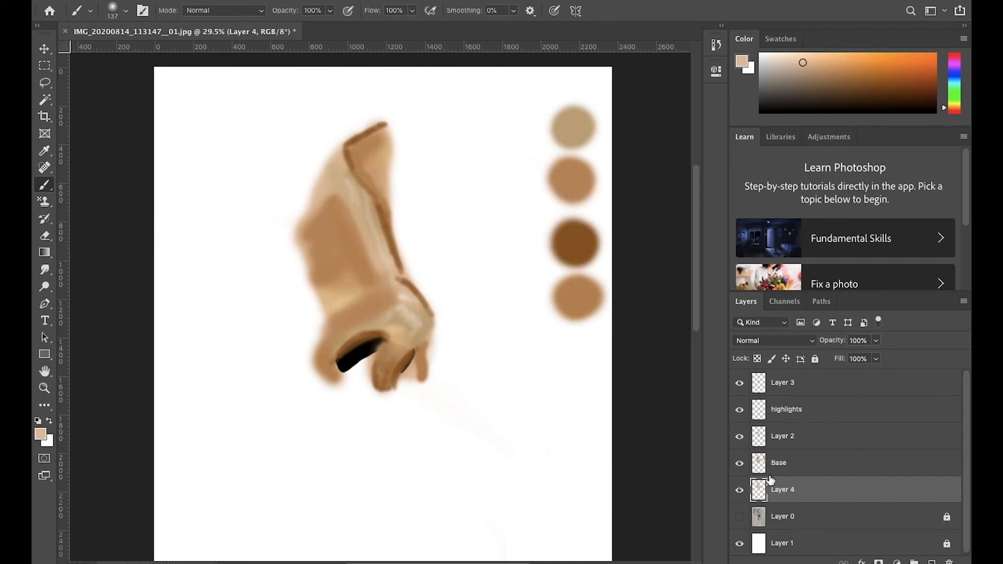
# - Compare the nose with Layer 4, highlights, Layer 3 and Layer 2 hidden, and show all four layers again
pyautogui.click(740, 491)
pyautogui.click(739, 411)
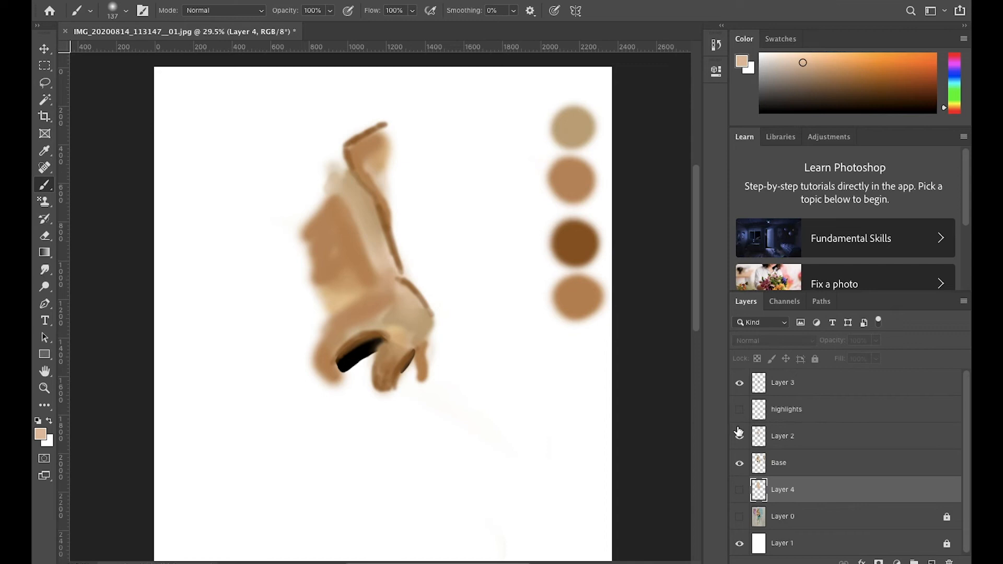
pyautogui.click(740, 385)
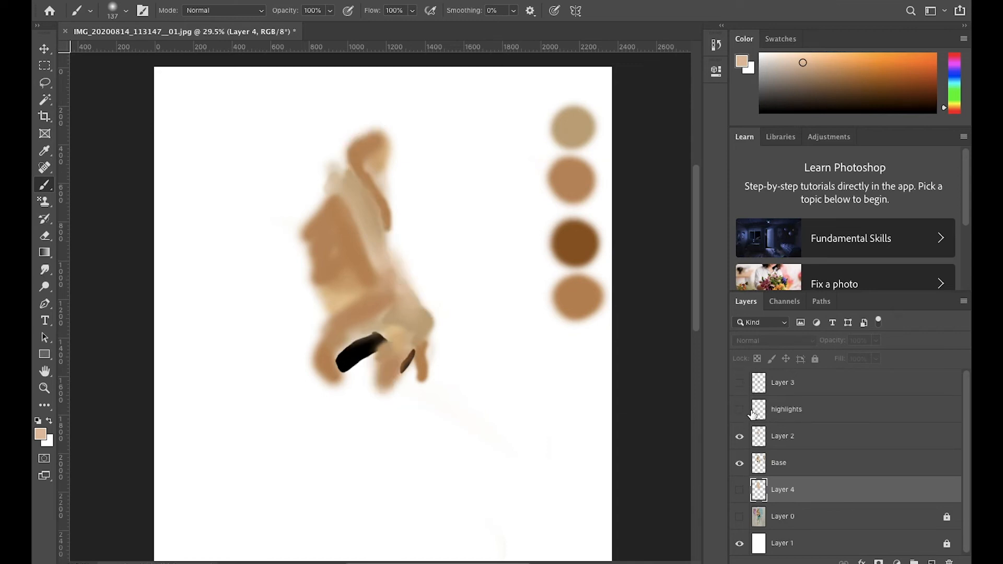
pyautogui.click(740, 436)
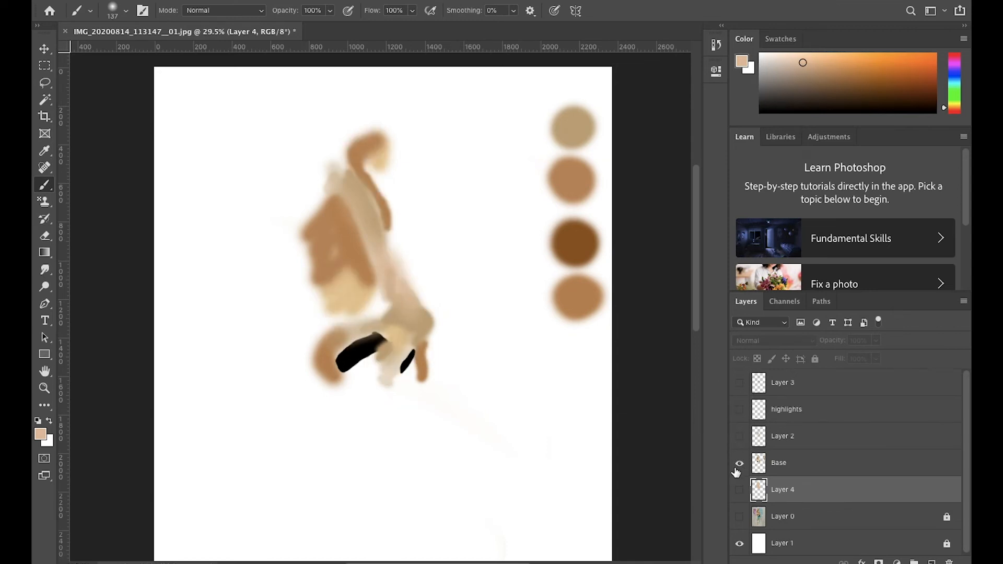
pyautogui.click(740, 436)
pyautogui.click(739, 411)
pyautogui.click(740, 385)
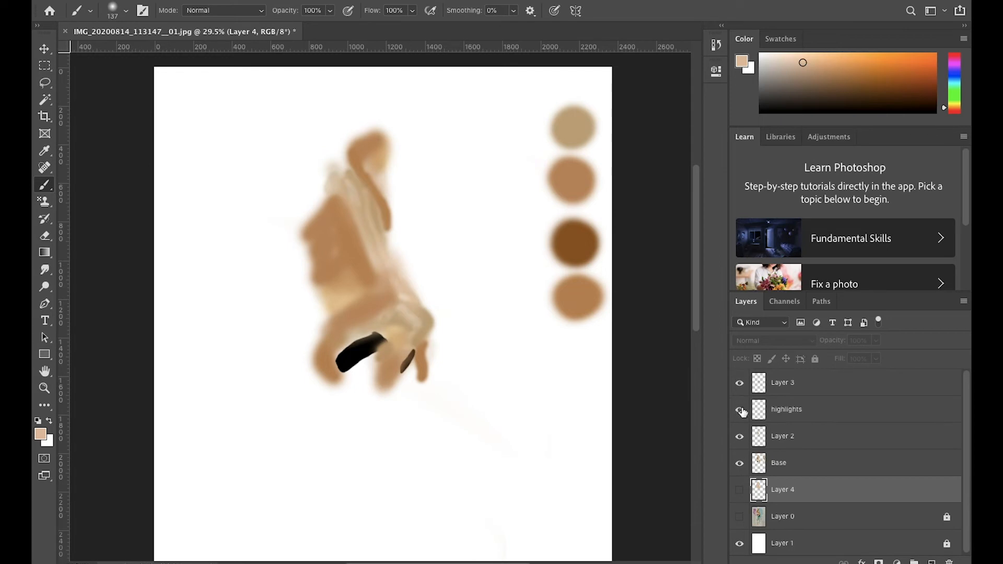
pyautogui.click(739, 490)
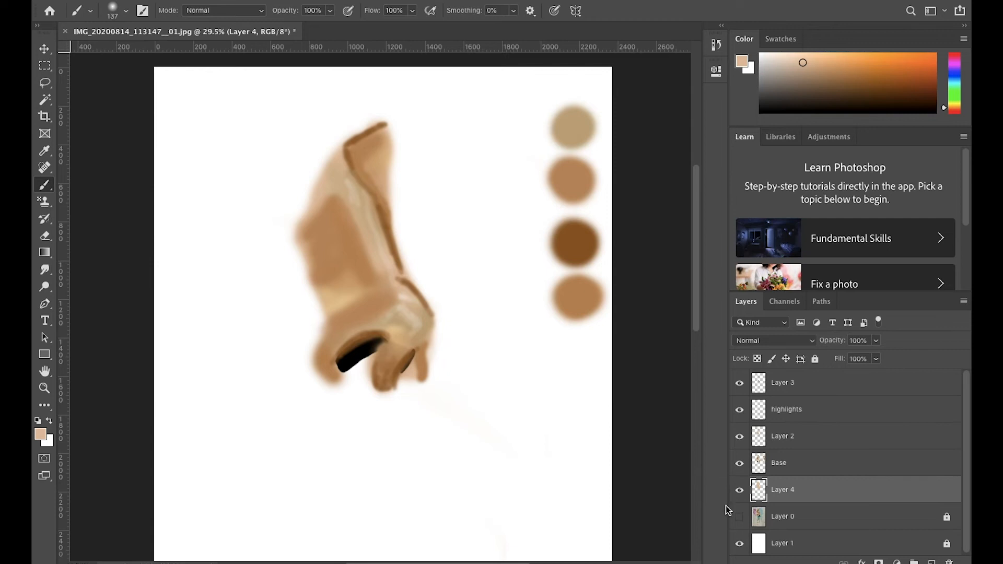
# - Show Layer 0, unlock it and raise its opacity to 100%
pyautogui.click(739, 516)
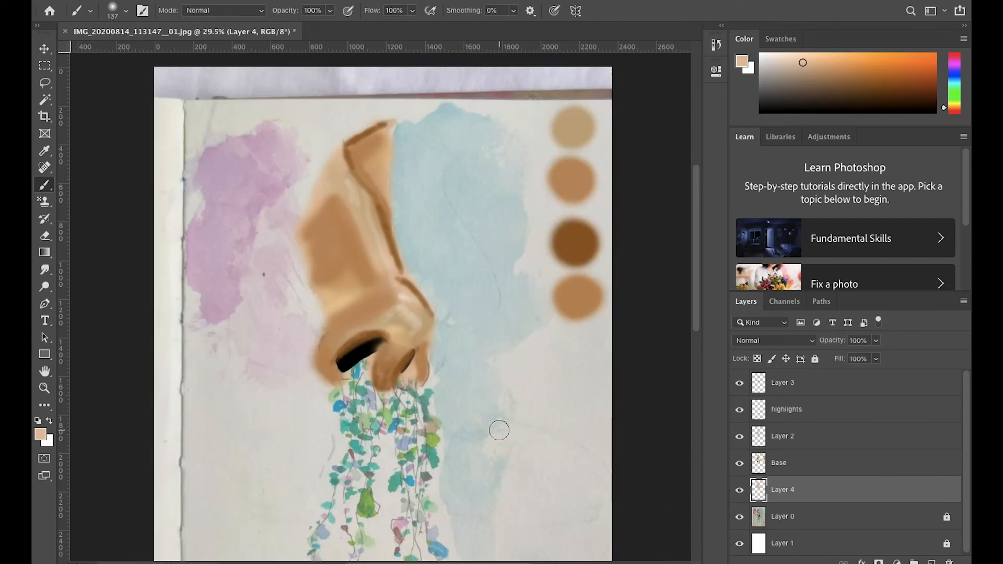
pyautogui.scroll(-5, 499, 431)
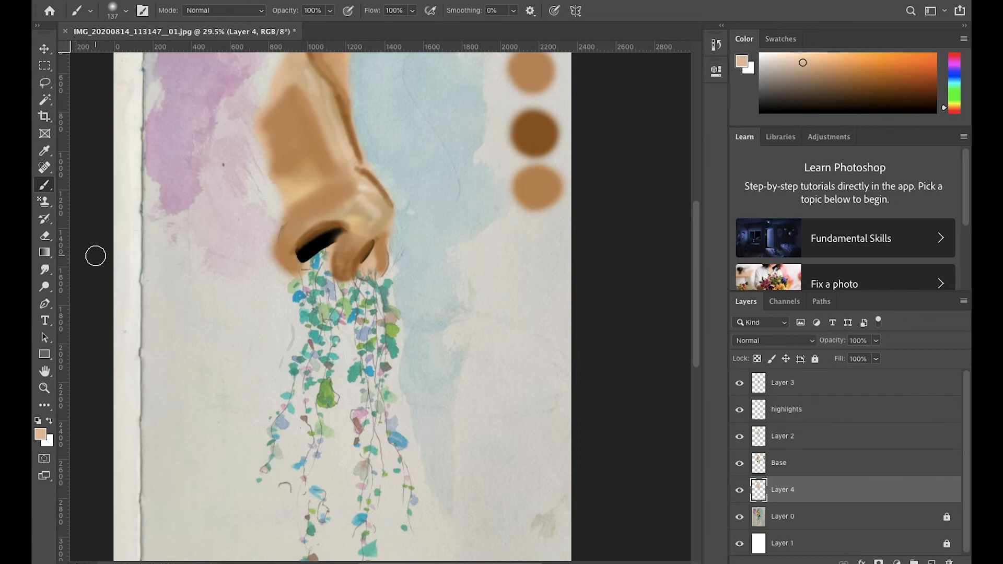
pyautogui.click(948, 521)
pyautogui.click(946, 519)
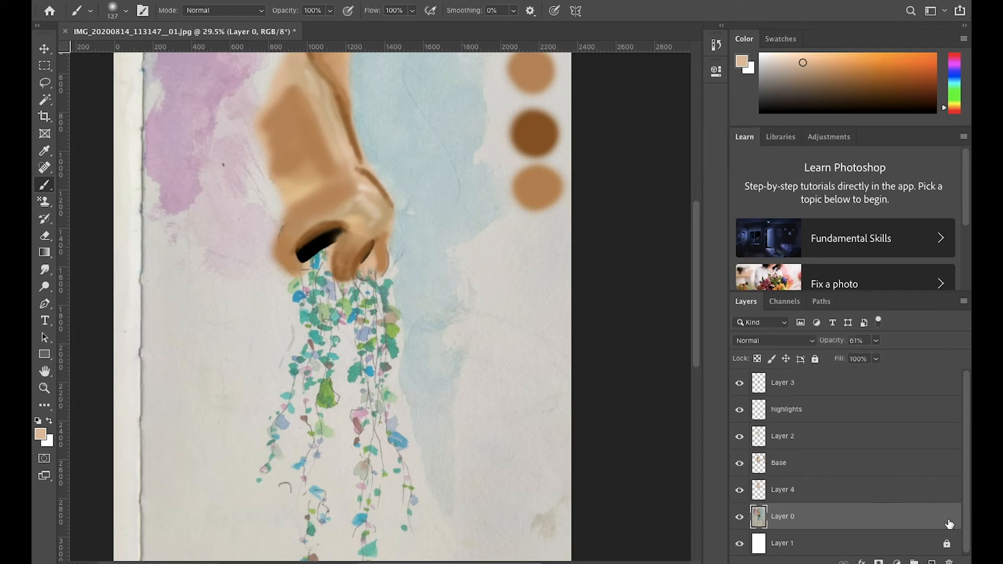
pyautogui.click(876, 344)
pyautogui.moveTo(879, 359); pyautogui.dragTo(971, 360)
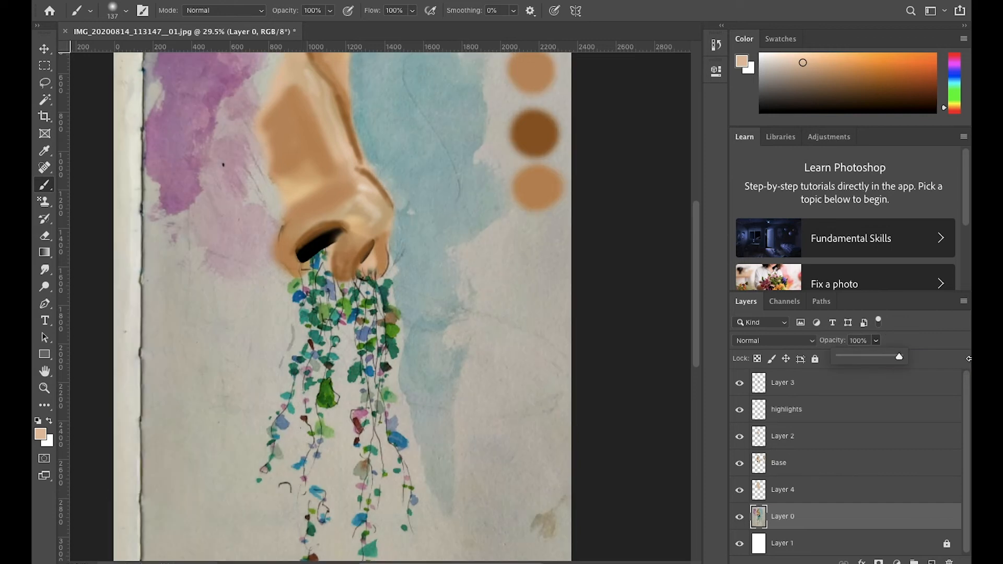
# - Select the dark green leaves hanging below the nose on Layer 0 with the Magic Wand
pyautogui.scroll(5, 224, 224)
pyautogui.scroll(-2, 224, 224)
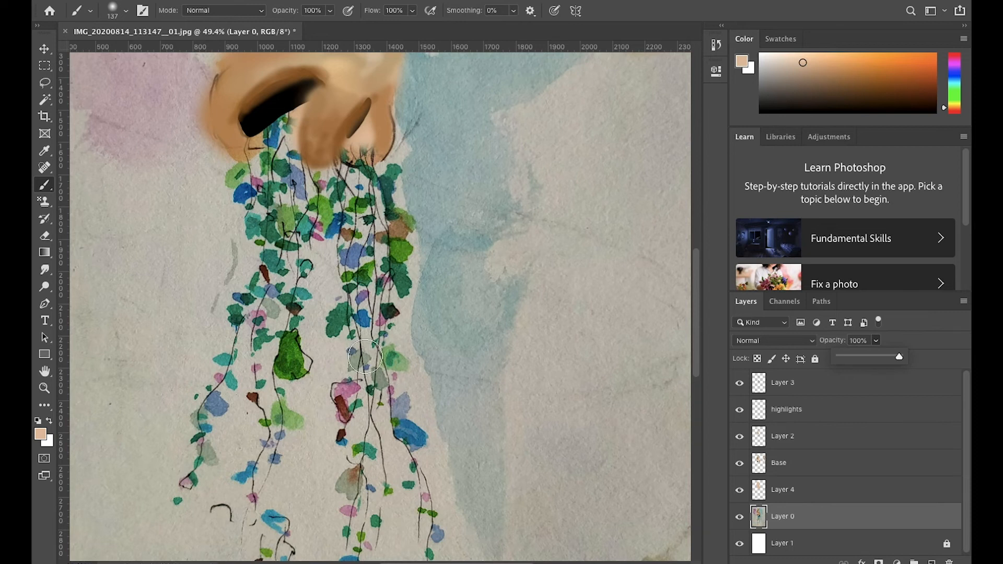
pyautogui.click(45, 51)
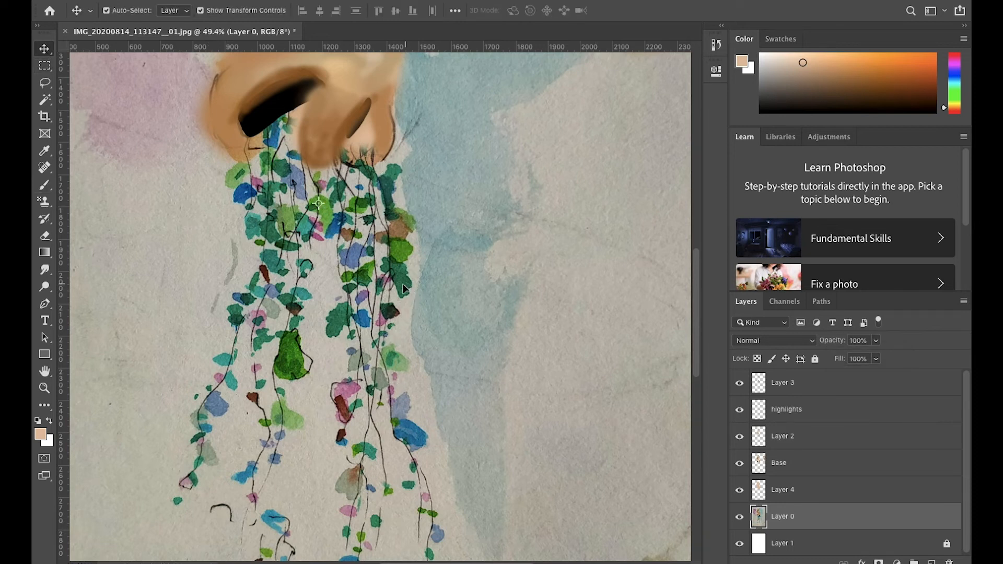
pyautogui.click(52, 105)
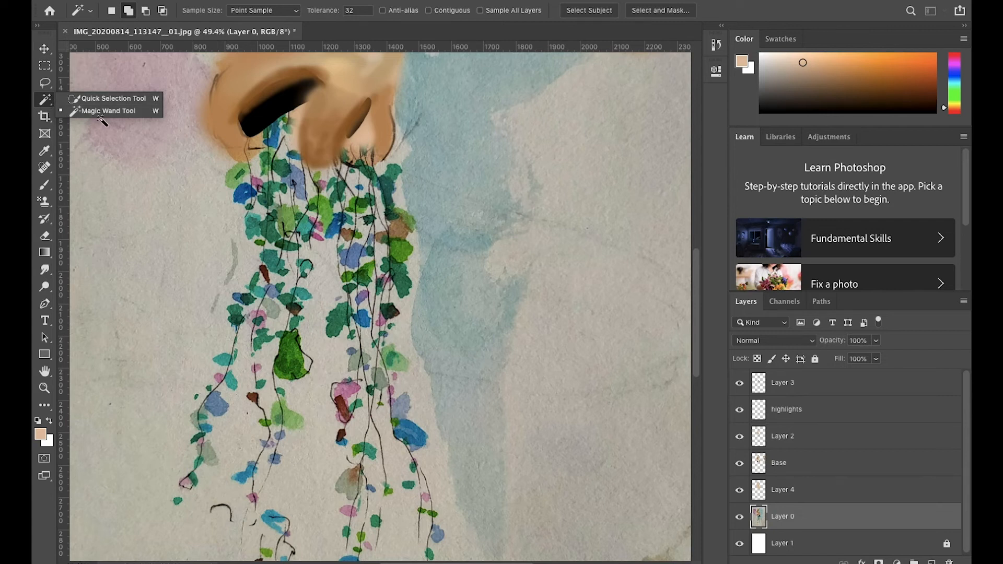
pyautogui.click(102, 113)
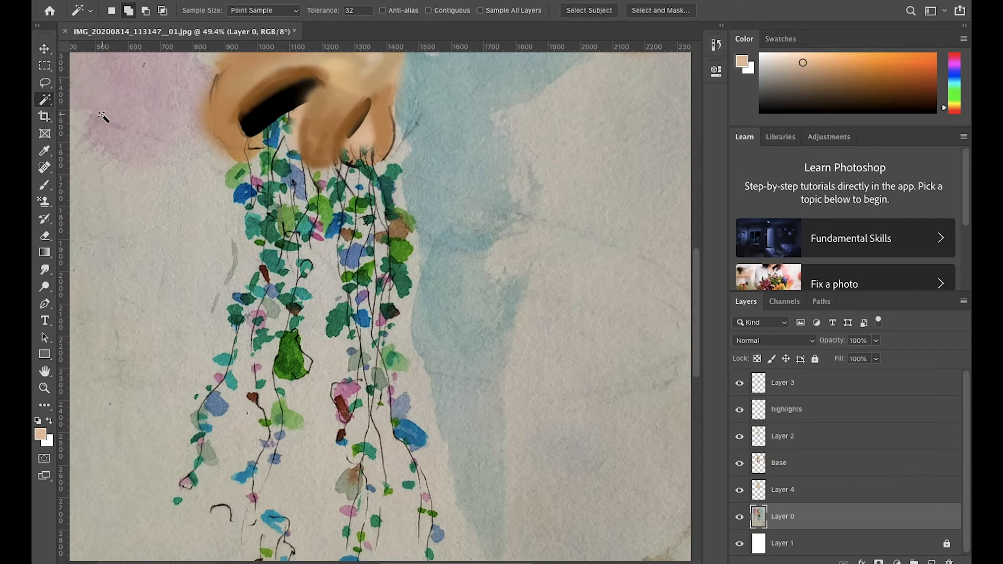
pyautogui.scroll(3, 398, 278)
pyautogui.click(398, 278)
pyautogui.scroll(-1, 427, 261)
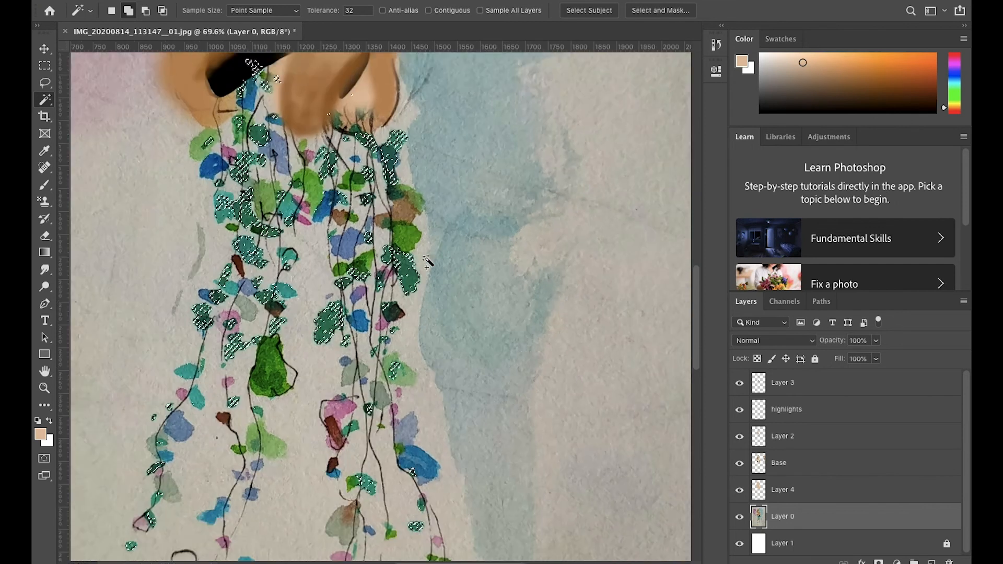
pyautogui.scroll(-1, 427, 261)
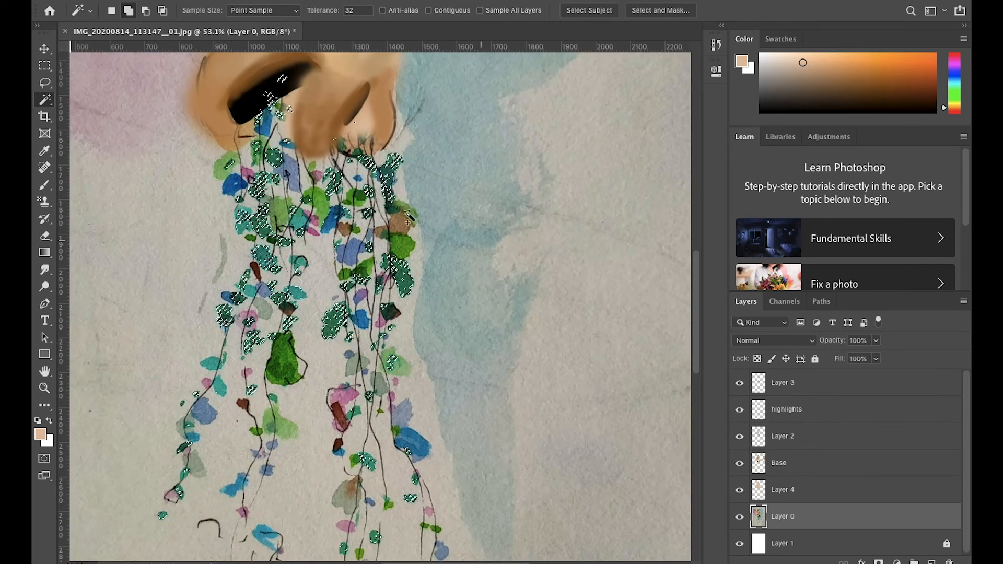
# - Add a new layer above Layer 3, paint the selected leaves in green sampled from a dark green leaf, and clear the selection
pyautogui.click(809, 383)
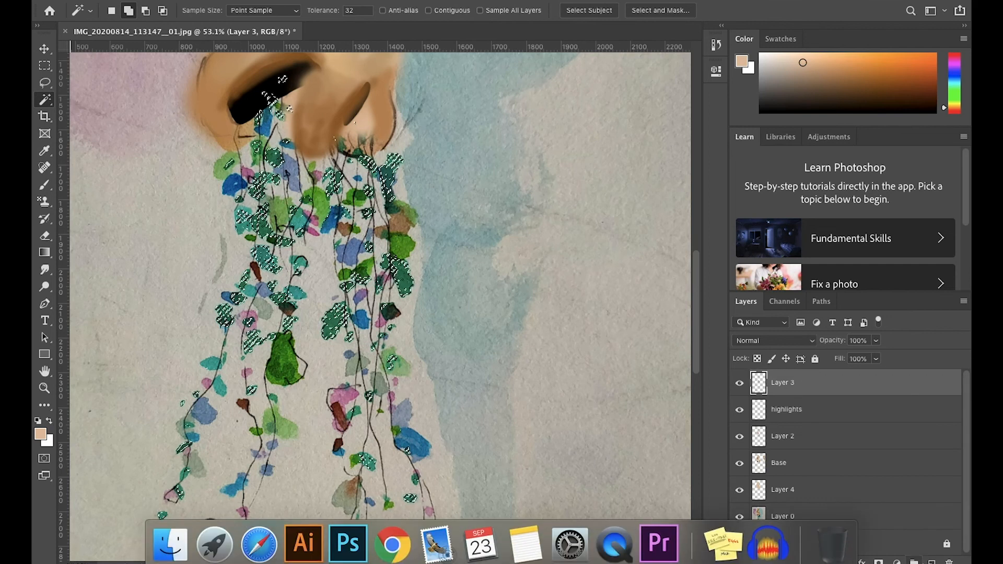
pyautogui.click(932, 562)
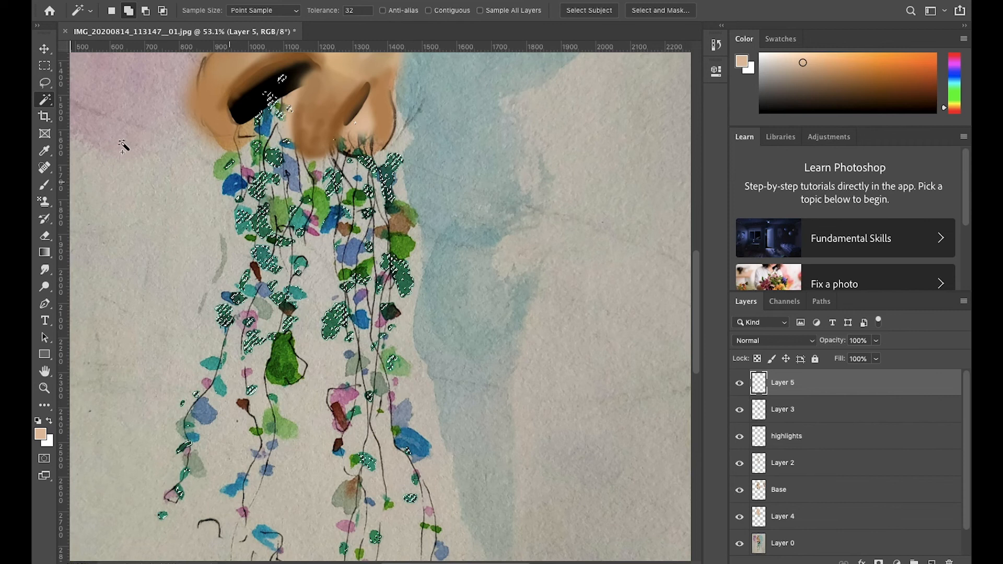
pyautogui.click(45, 152)
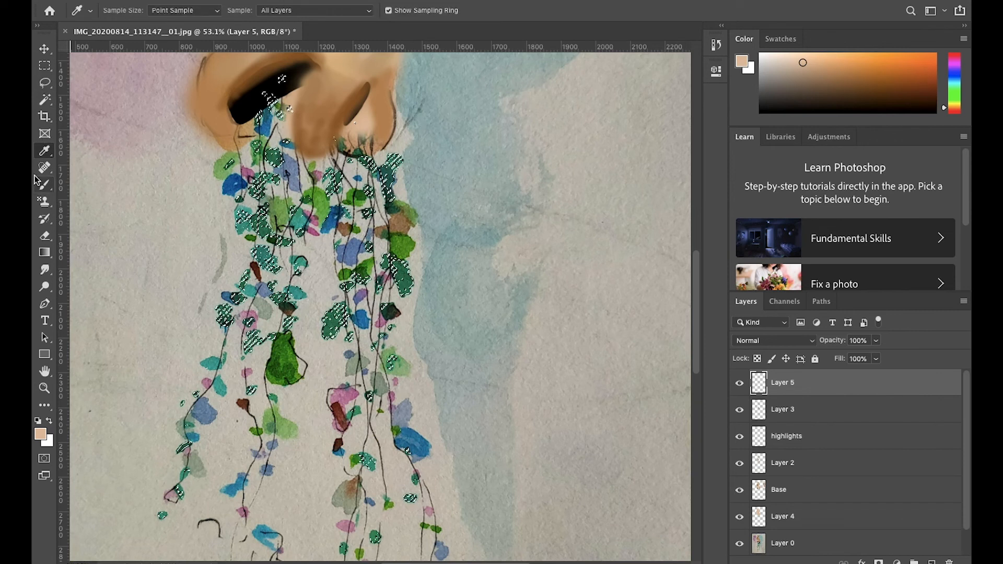
pyautogui.click(413, 274)
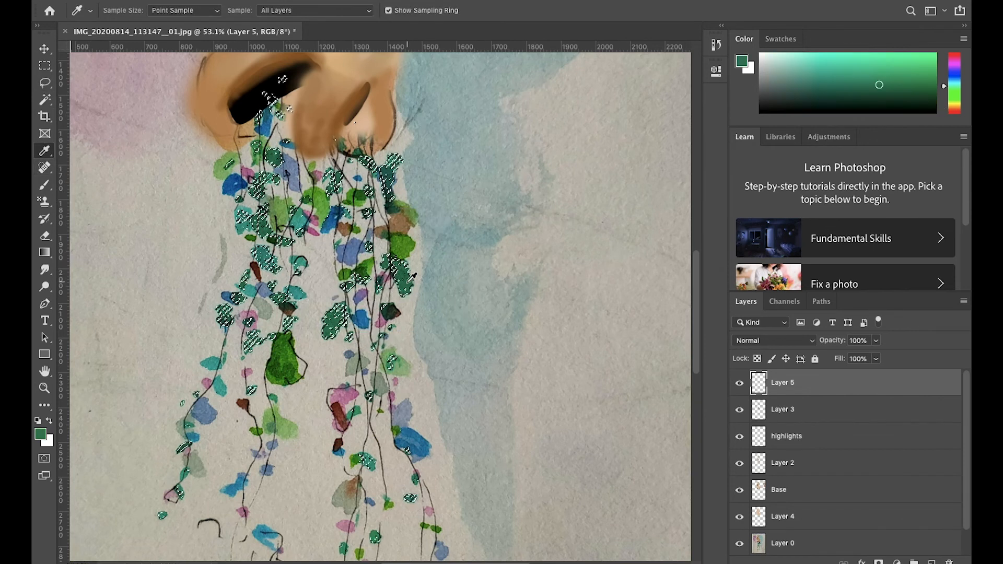
pyautogui.click(44, 184)
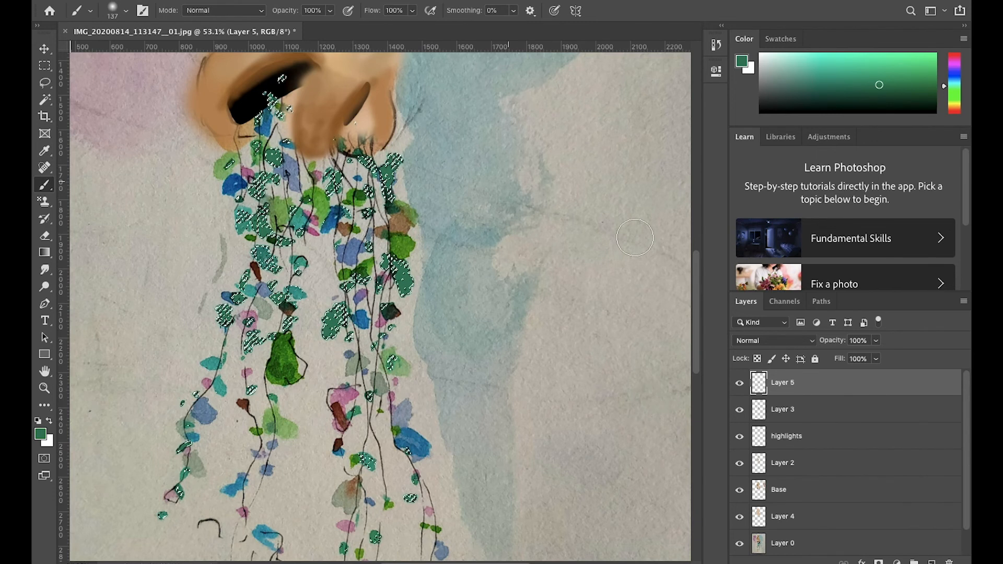
pyautogui.press('super+d')
# - Hide Layer 0 and examine the painted green leaves on Layer 5 for gaps up close
pyautogui.scroll(-1, 853, 425)
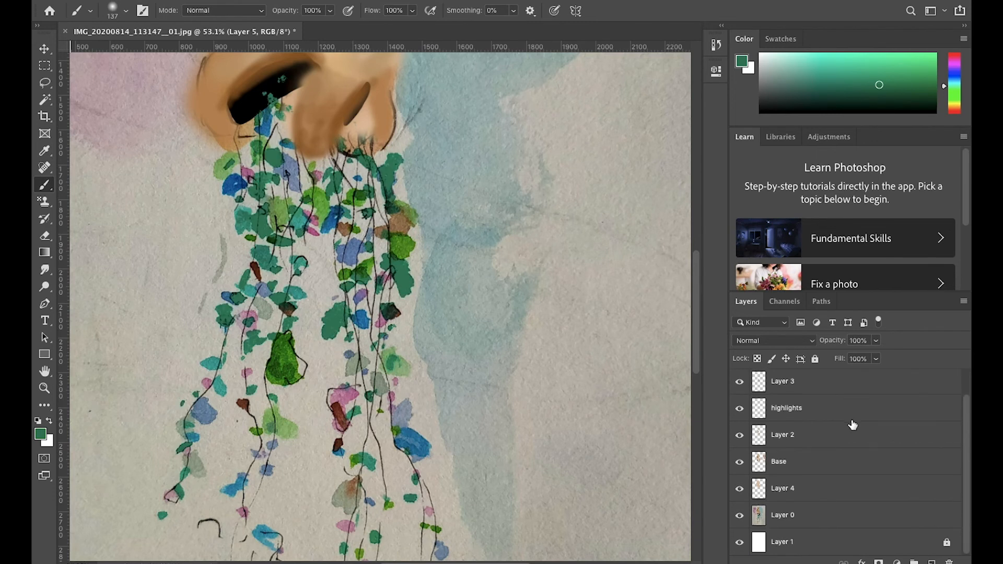
pyautogui.click(739, 517)
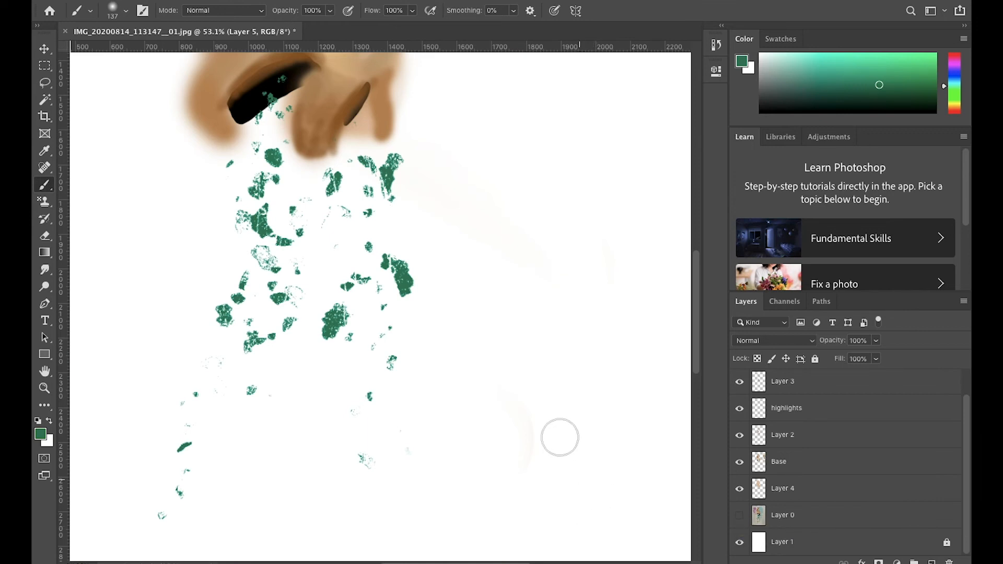
pyautogui.scroll(8, 324, 257)
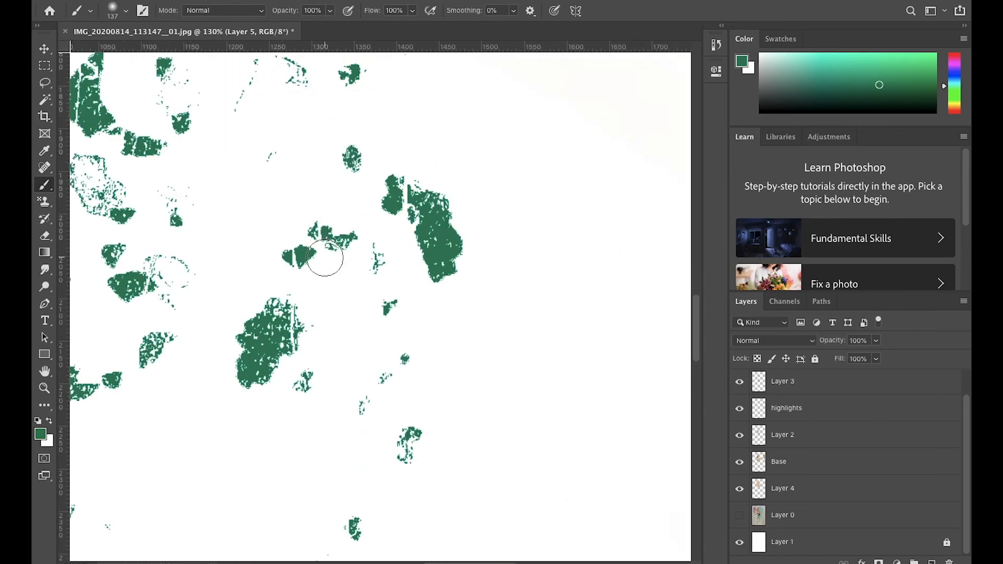
pyautogui.scroll(1, 537, 241)
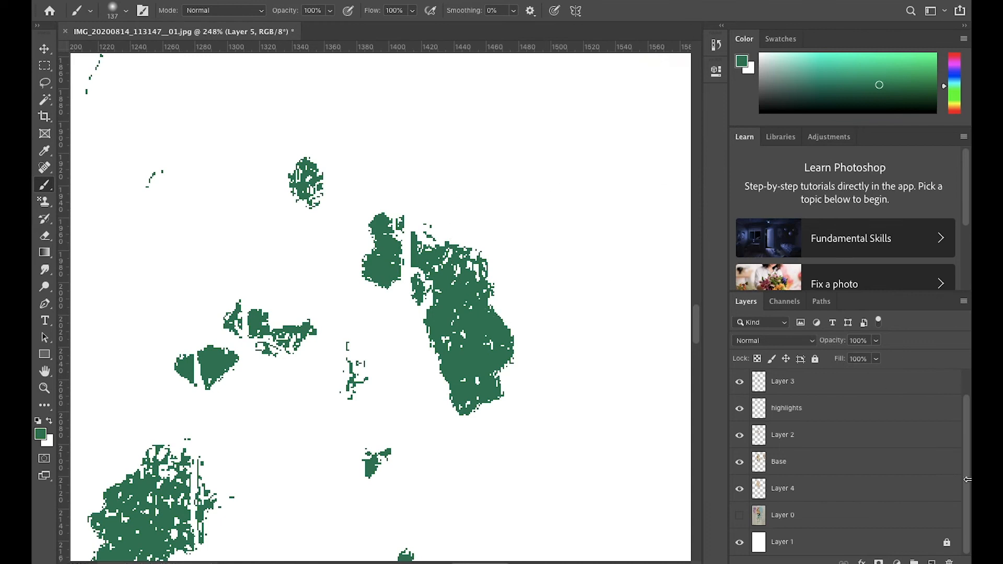
pyautogui.scroll(1, 915, 481)
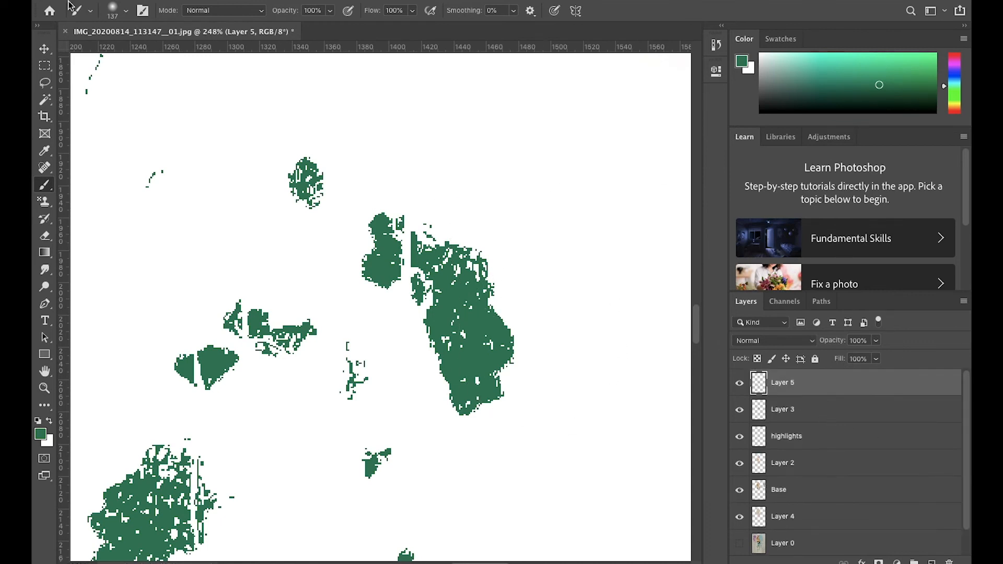
# - Reduce the brush to 31 px and fill the speckled gaps in the large outer leaf with green
pyautogui.click(124, 11)
pyautogui.click(118, 50)
pyautogui.moveTo(462, 308)
pyautogui.mouseDown()
pyautogui.moveTo(470, 365)
pyautogui.moveTo(453, 330)
pyautogui.moveTo(465, 366)
pyautogui.moveTo(479, 340)
pyautogui.moveTo(472, 380)
pyautogui.moveTo(452, 291)
pyautogui.moveTo(437, 273)
pyautogui.mouseUp()
pyautogui.press('super+minus')
pyautogui.press('super+minus')
pyautogui.press('super+minus')
pyautogui.press('super+minus')
pyautogui.press('super+minus')
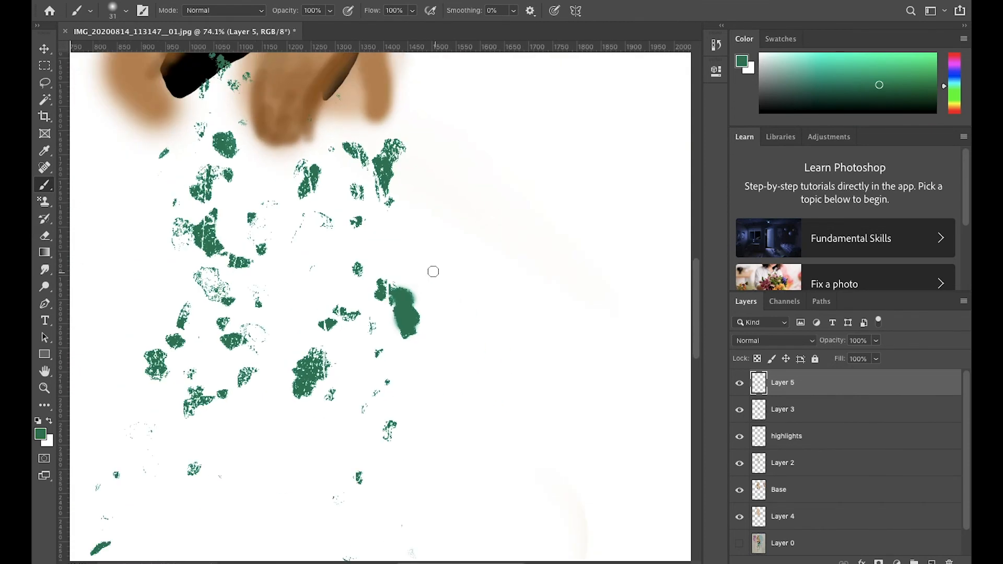
# - Make Layer 0 visible again and switch to the Quick Selection tool
pyautogui.scroll(-1, 741, 519)
pyautogui.click(740, 516)
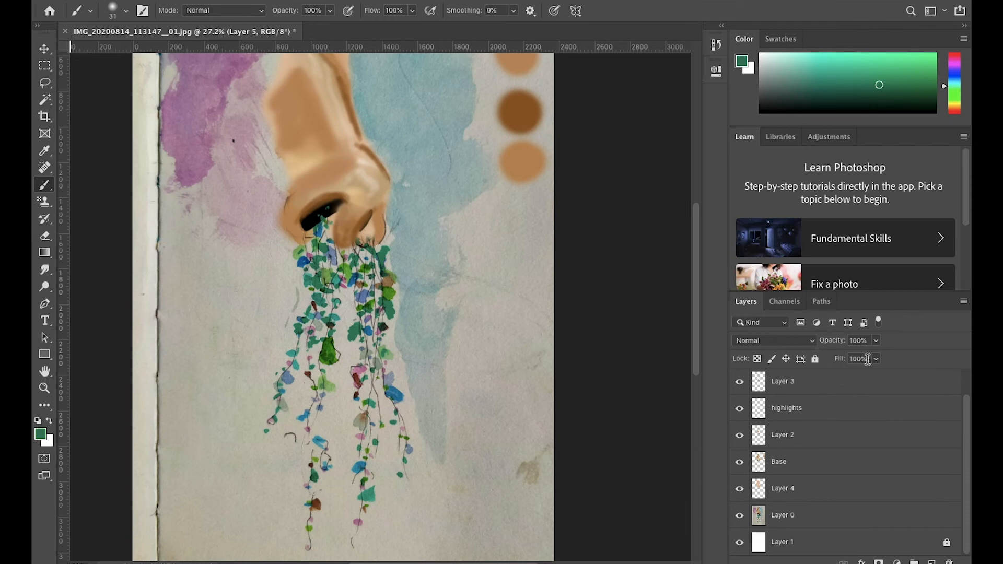
pyautogui.click(46, 102)
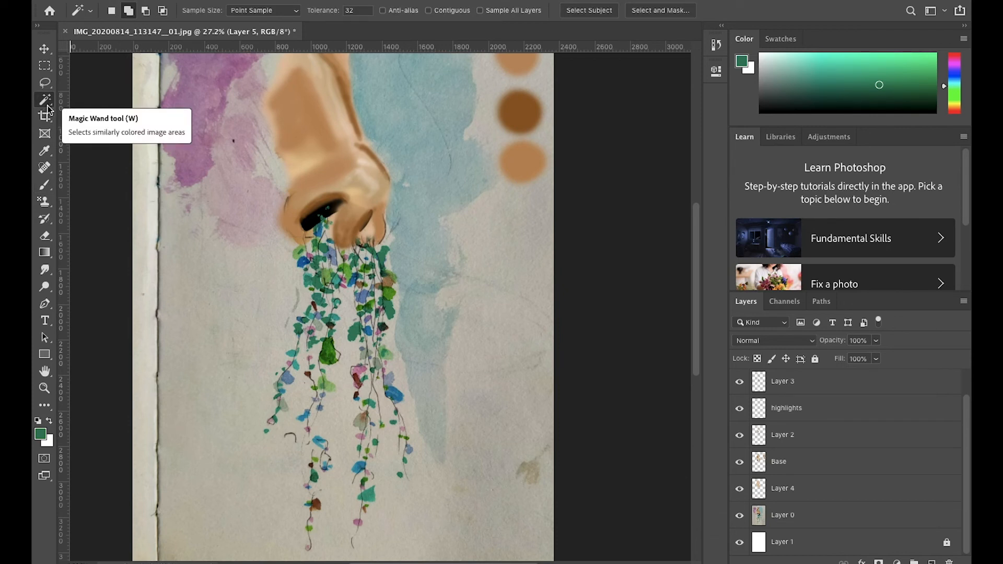
pyautogui.rightClick(47, 106)
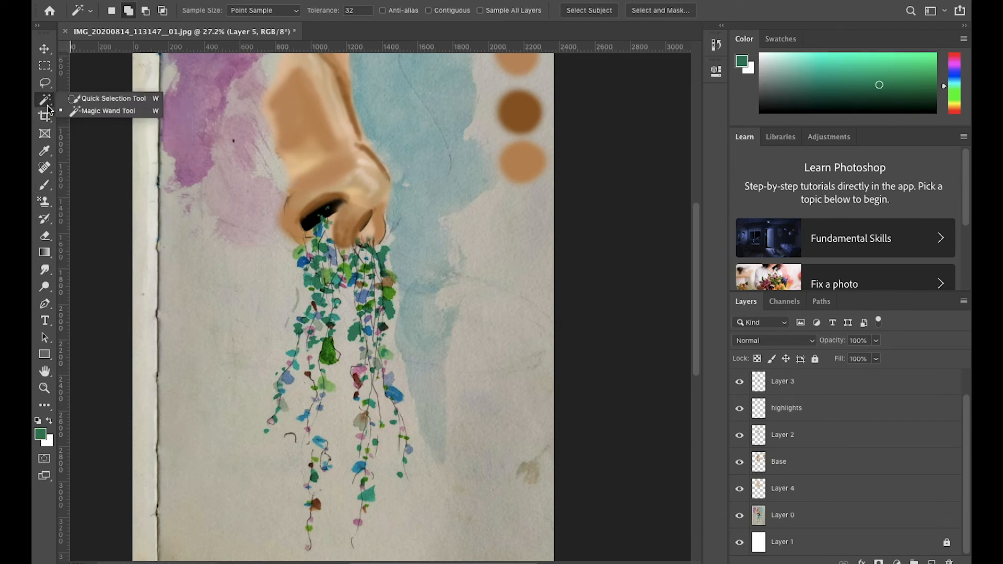
pyautogui.click(136, 100)
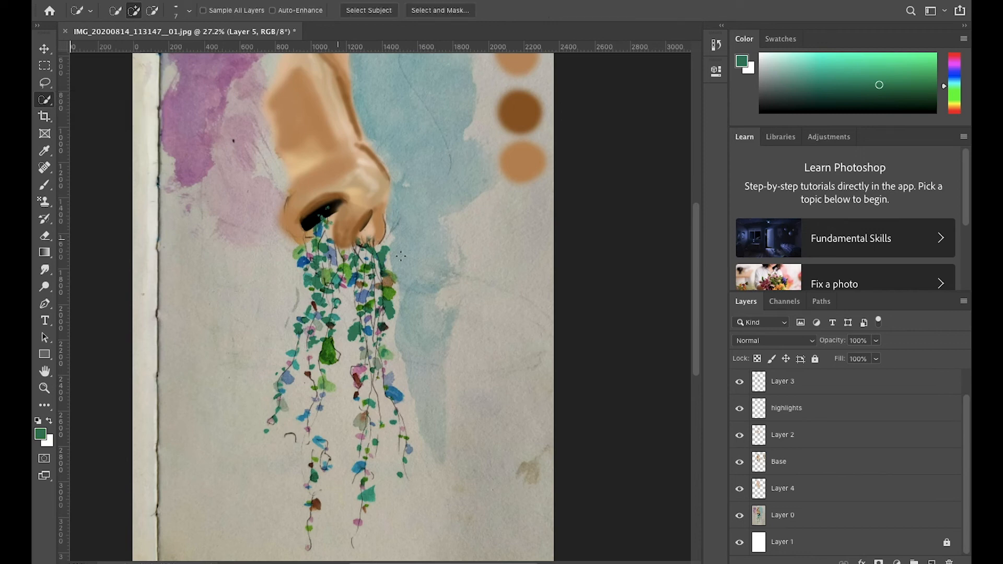
# - Try Quick Selection on the large blue leaf on Layer 0, then clear the selection
pyautogui.scroll(8, 342, 239)
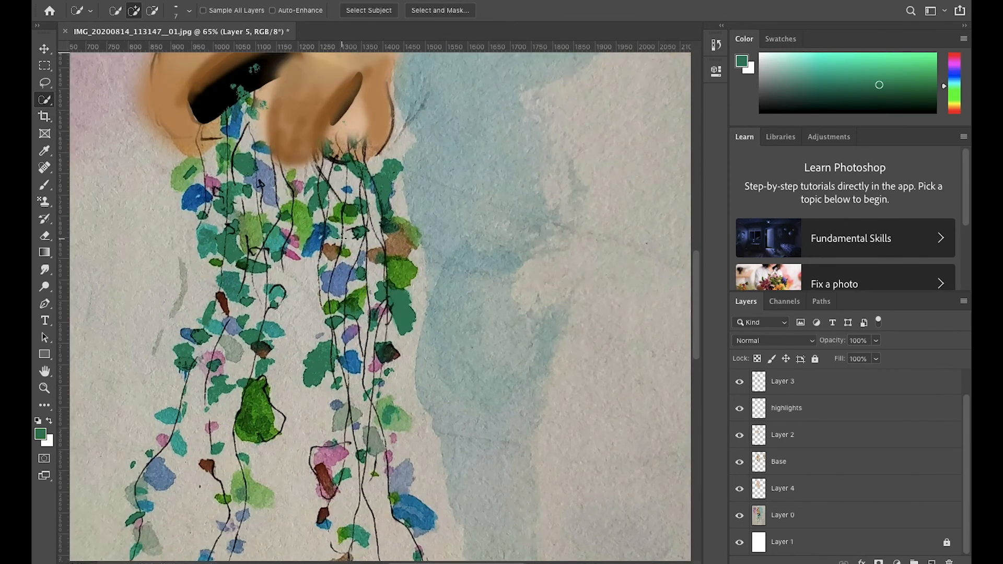
pyautogui.scroll(5, 342, 238)
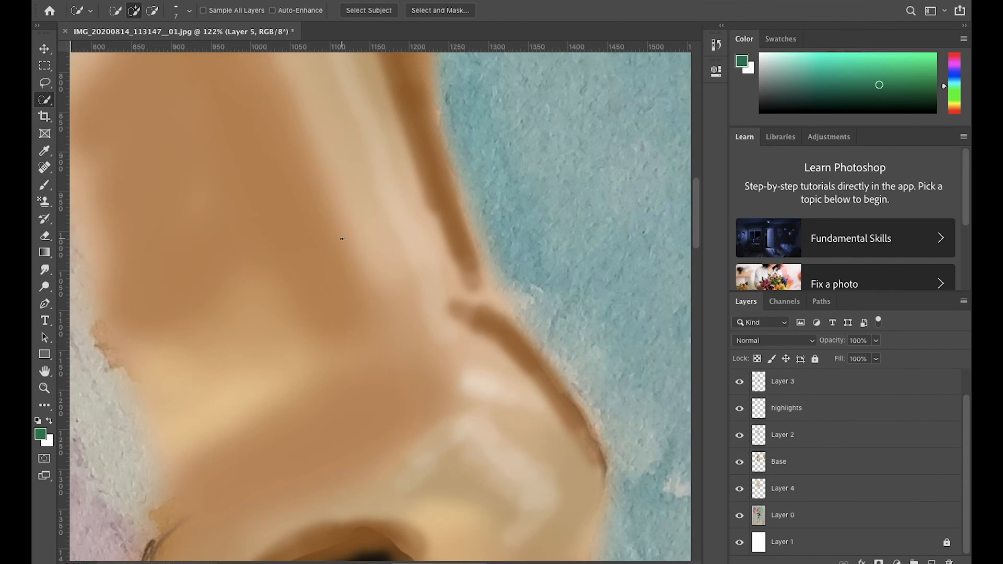
pyautogui.scroll(-10, 342, 239)
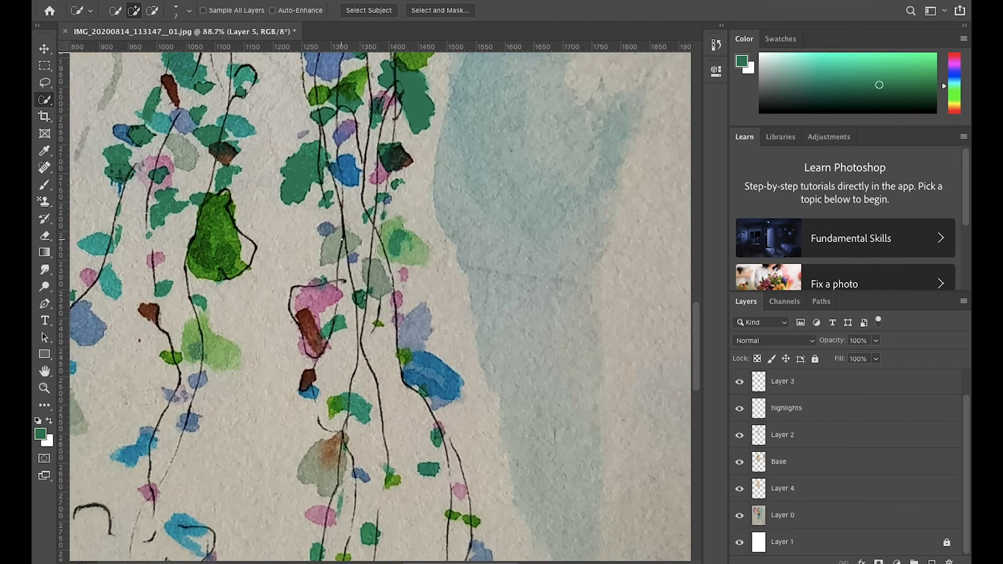
pyautogui.scroll(-2, 342, 239)
pyautogui.click(828, 519)
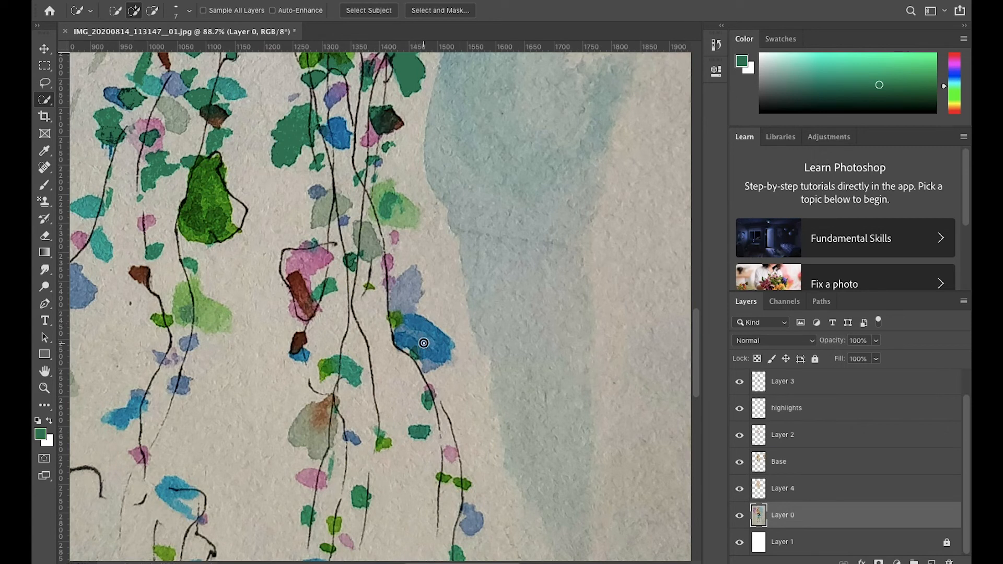
pyautogui.click(441, 354)
pyautogui.hotkey('ctrl', 'd')
pyautogui.click(43, 84)
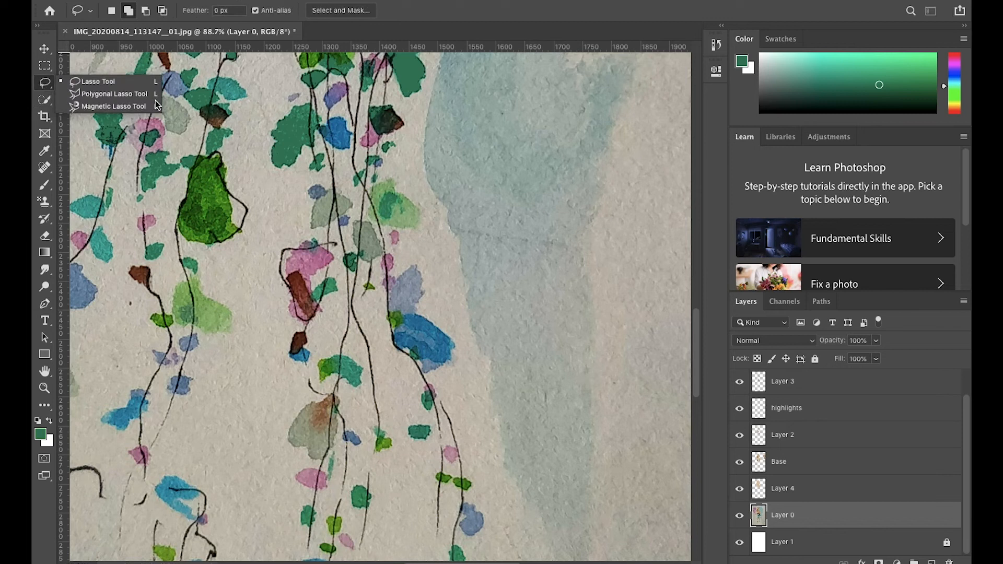
pyautogui.click(42, 88)
pyautogui.click(45, 101)
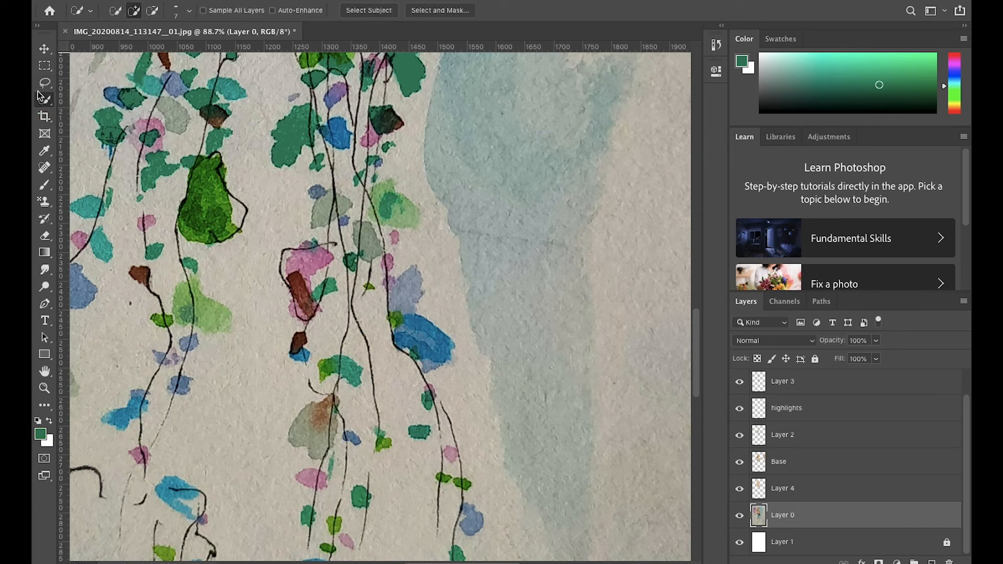
# - Draw a rectangular marquee over the leaves on Layer 0, subtract an elliptical area from it, and clear the selection
pyautogui.click(46, 66)
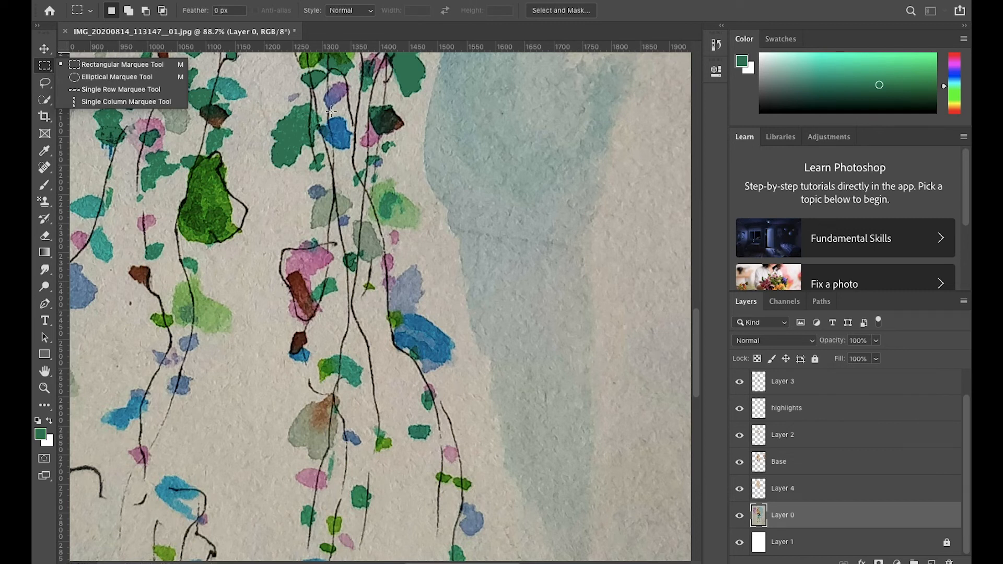
pyautogui.click(355, 120)
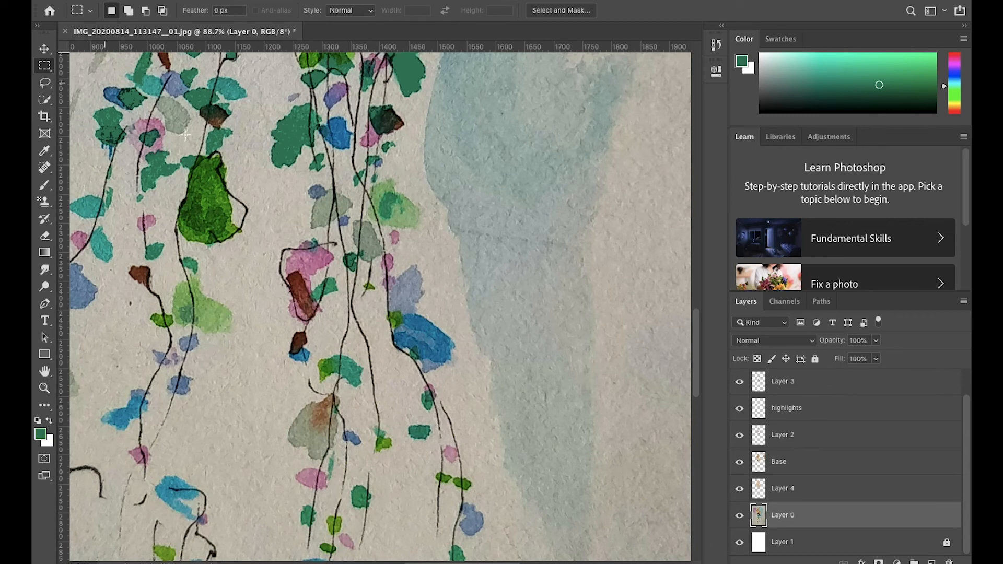
pyautogui.moveTo(175, 127); pyautogui.dragTo(594, 398)
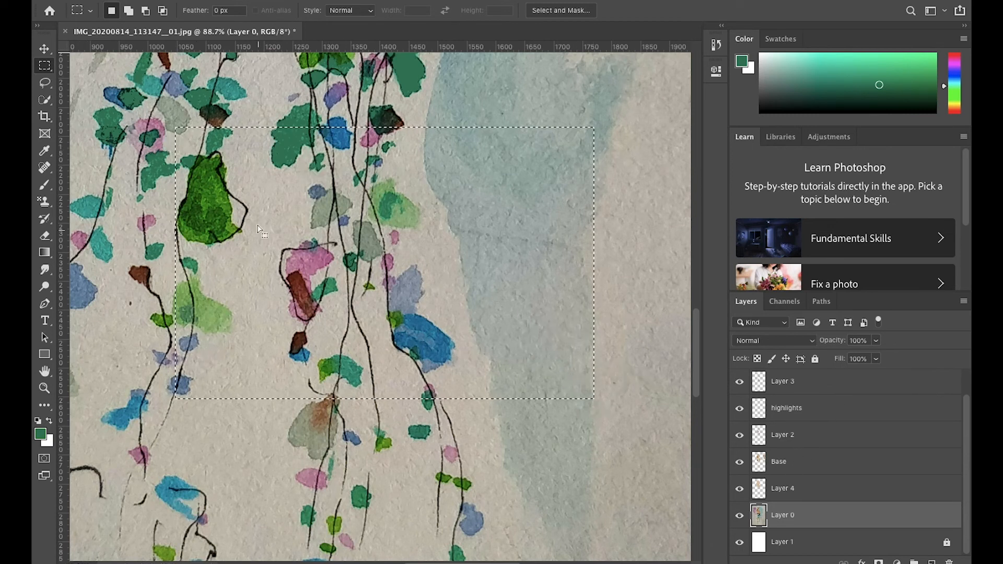
pyautogui.rightClick(44, 66)
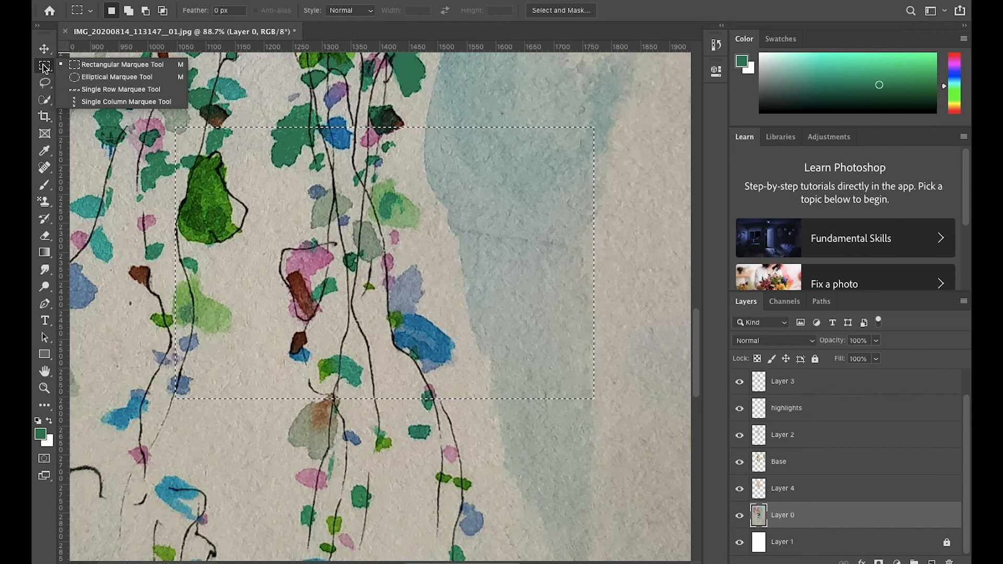
pyautogui.click(117, 77)
pyautogui.moveTo(239, 96); pyautogui.dragTo(609, 529)
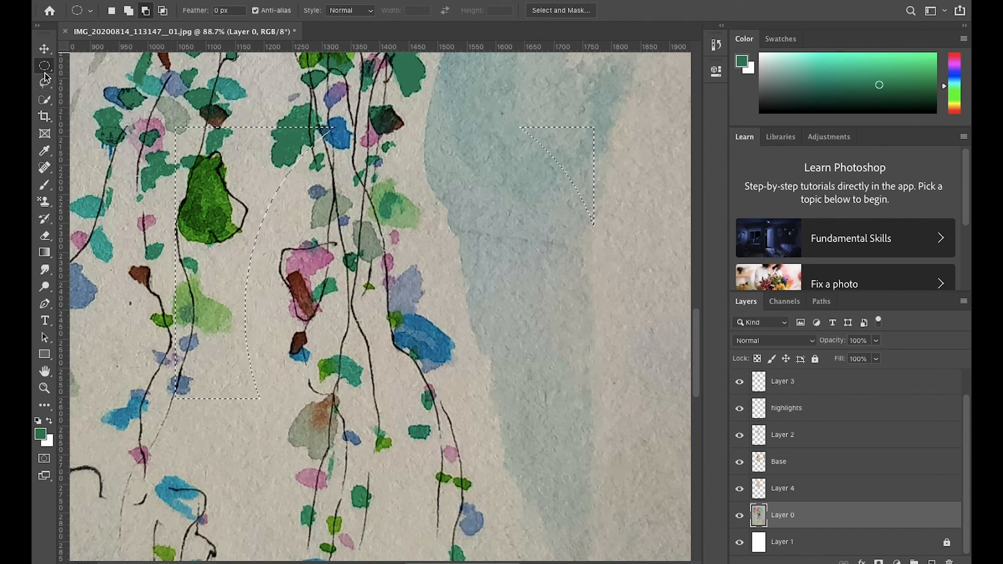
pyautogui.hotkey('ctrl', 'd')
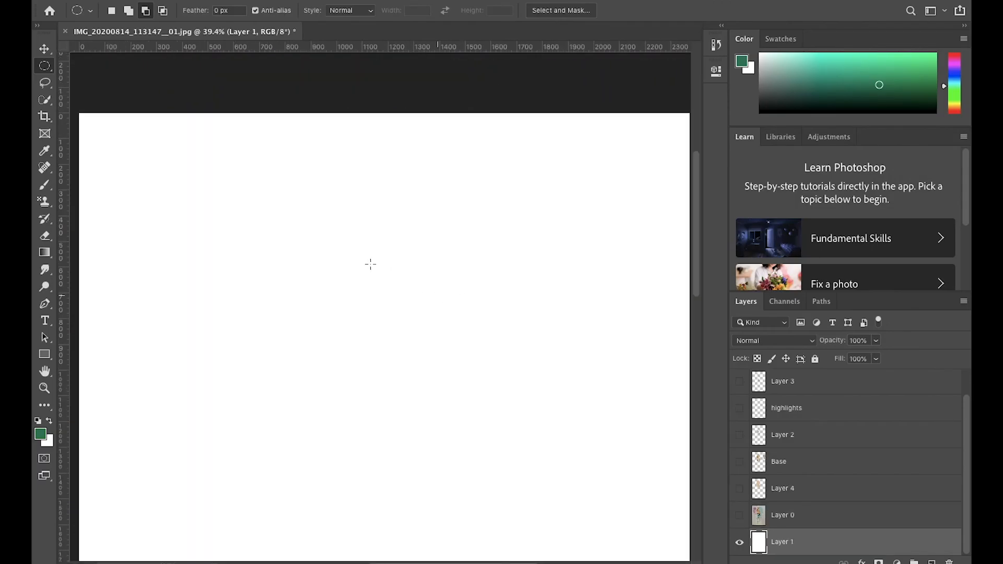
# - Set the Elliptical Marquee to New Selection and draw several ellipses on the white Layer 1, each replacing the previous one
pyautogui.rightClick(46, 66)
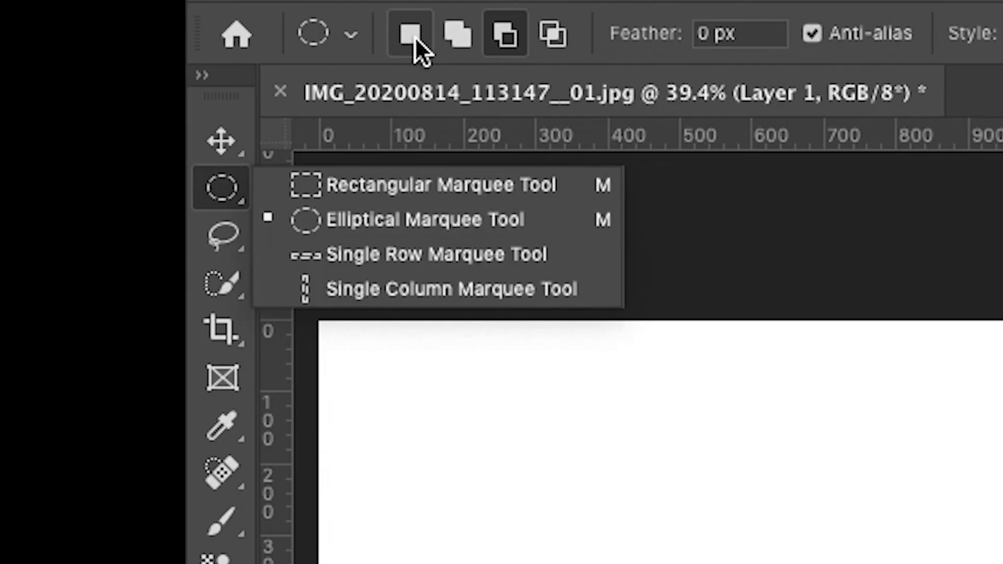
pyautogui.click(113, 12)
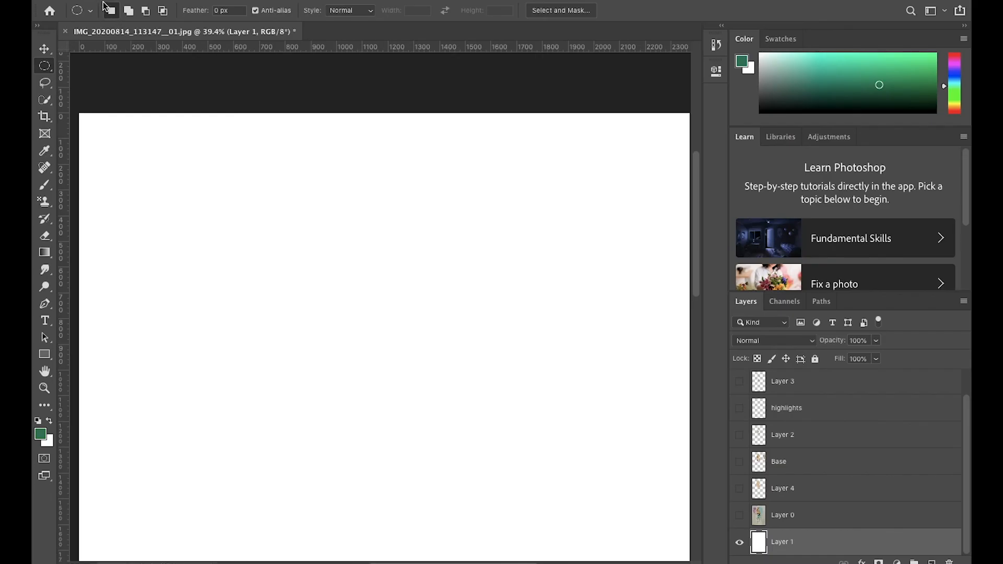
pyautogui.moveTo(193, 221); pyautogui.dragTo(349, 465)
pyautogui.scroll(-5, 350, 465)
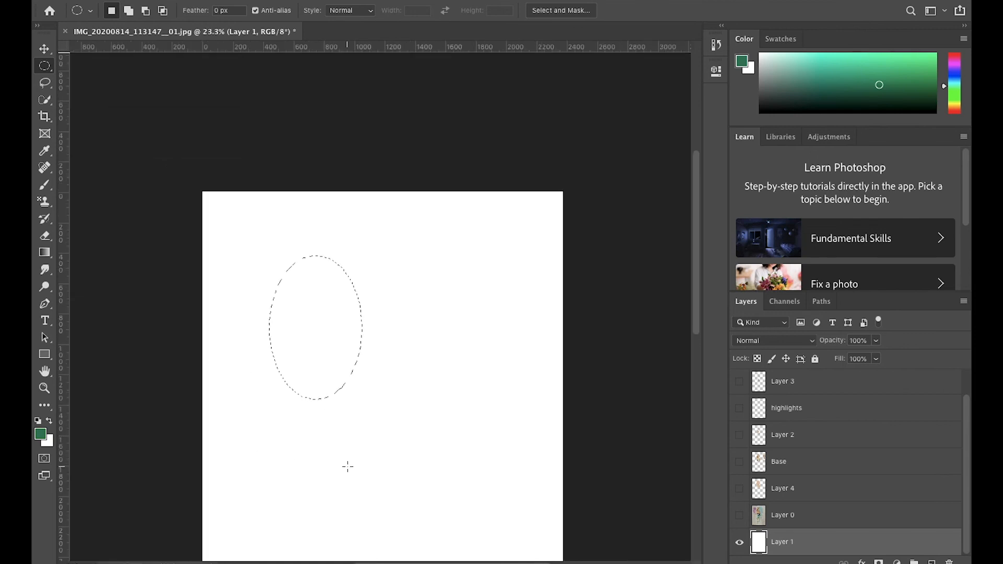
pyautogui.scroll(-5, 348, 466)
pyautogui.scroll(2, 348, 466)
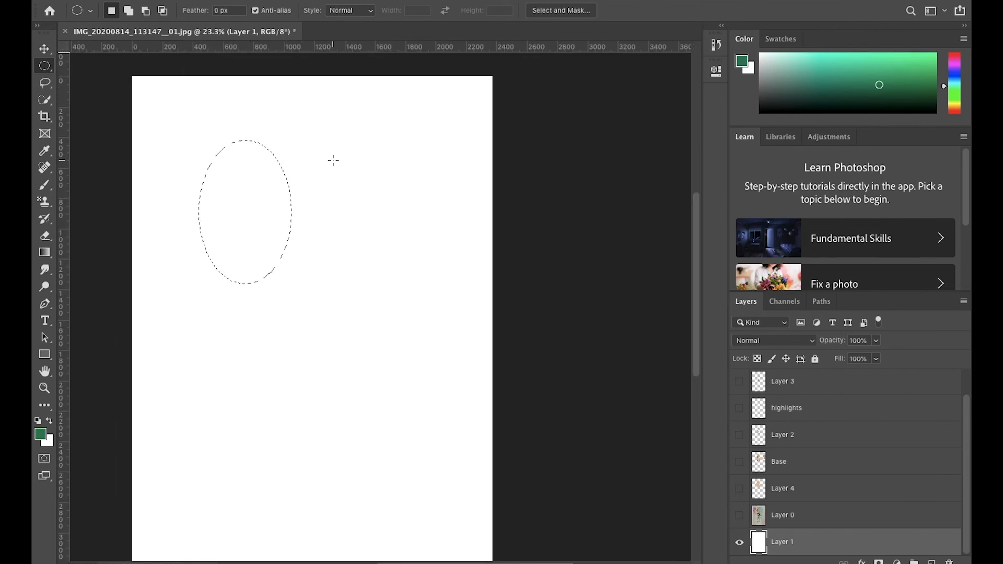
pyautogui.moveTo(351, 237); pyautogui.dragTo(452, 427)
pyautogui.moveTo(404, 310); pyautogui.dragTo(264, 410)
pyautogui.click(244, 255)
pyautogui.moveTo(244, 255); pyautogui.dragTo(453, 398)
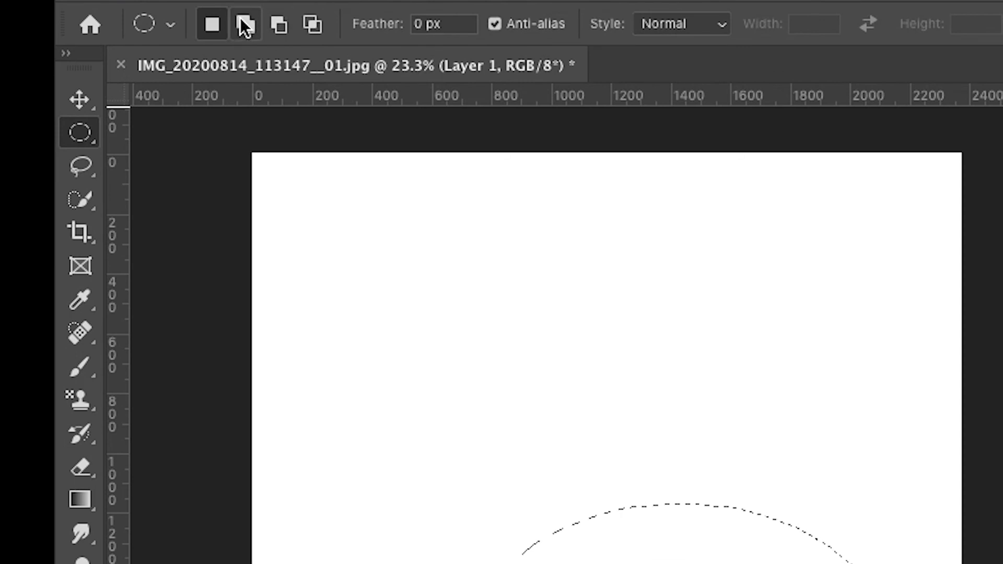
# - Add several overlapping ellipses to the selection in Add to Selection mode
pyautogui.click(244, 24)
pyautogui.moveTo(289, 195); pyautogui.dragTo(381, 340)
pyautogui.moveTo(384, 157); pyautogui.dragTo(414, 369)
pyautogui.moveTo(172, 235); pyautogui.dragTo(411, 338)
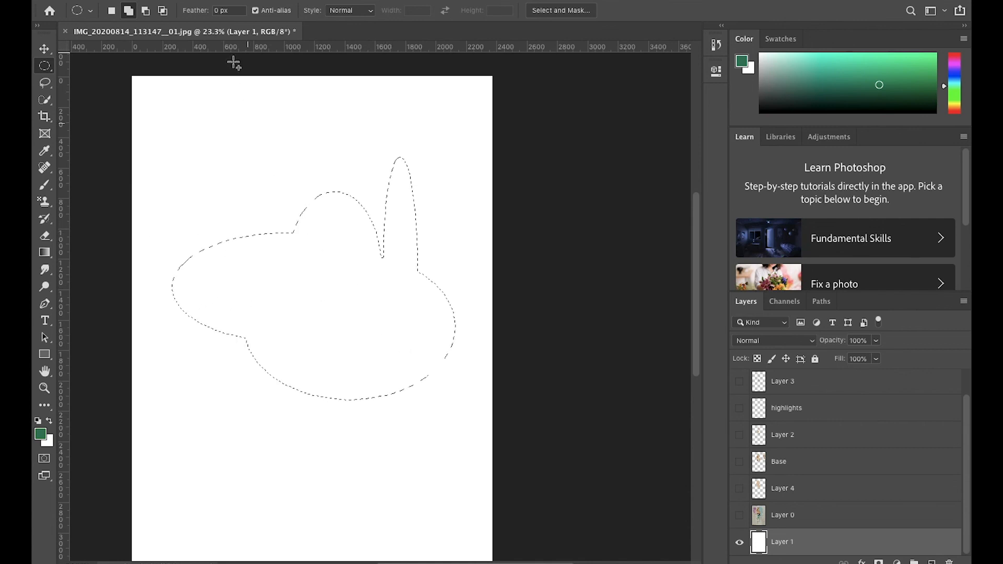
pyautogui.moveTo(237, 123); pyautogui.dragTo(405, 330)
# - Cut several elliptical areas out of the combined selection in Subtract from Selection mode
pyautogui.click(147, 12)
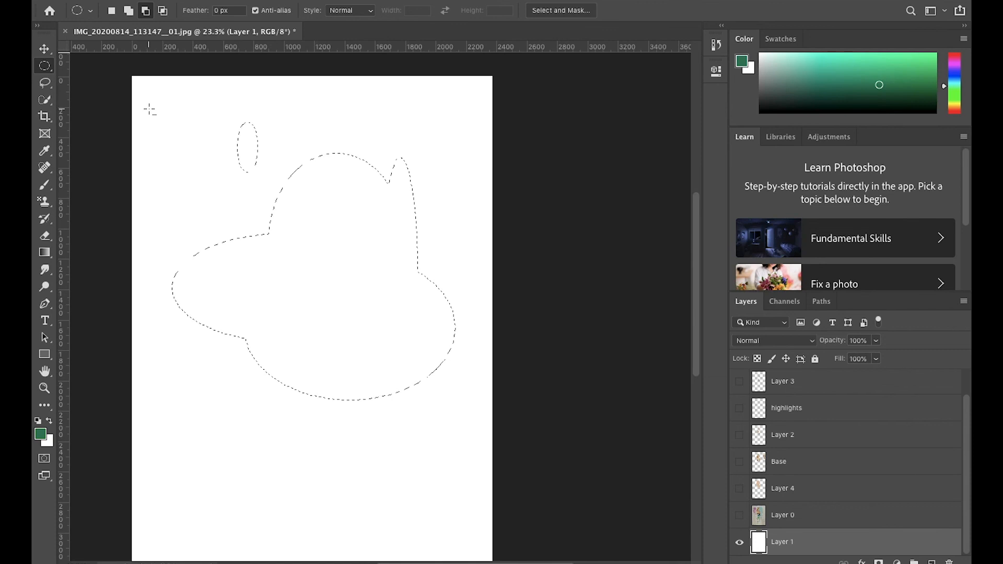
pyautogui.moveTo(214, 114); pyautogui.dragTo(299, 184)
pyautogui.moveTo(275, 134); pyautogui.dragTo(360, 228)
pyautogui.moveTo(340, 141); pyautogui.dragTo(403, 329)
pyautogui.moveTo(201, 130); pyautogui.dragTo(331, 334)
pyautogui.moveTo(173, 230); pyautogui.dragTo(262, 384)
pyautogui.moveTo(306, 199); pyautogui.dragTo(382, 283)
pyautogui.moveTo(316, 132); pyautogui.dragTo(452, 222)
# - Intersect the remaining selection with an ellipse, undo it, and try another intersecting ellipse
pyautogui.click(162, 15)
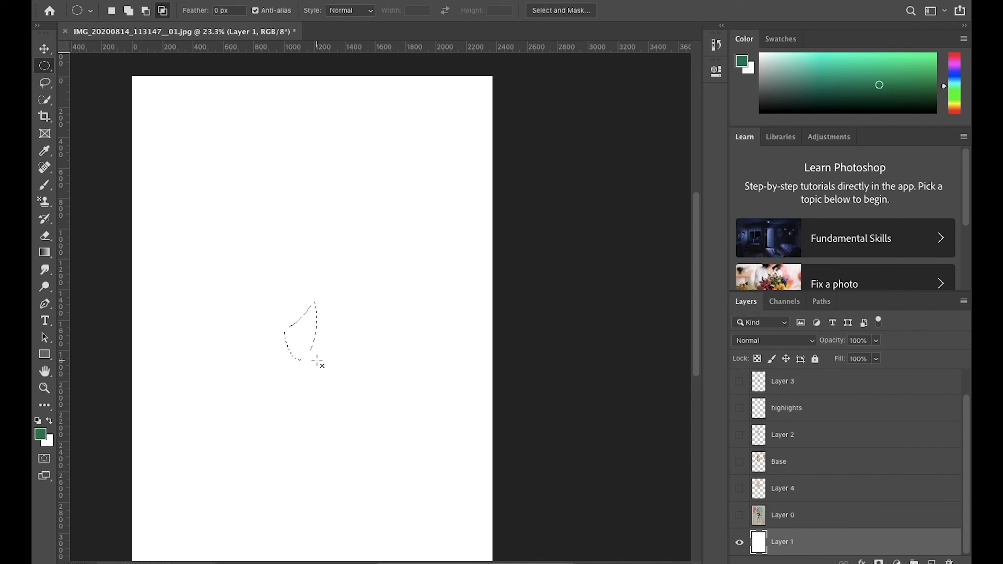
pyautogui.hotkey('ctrl', 'z')
pyautogui.moveTo(328, 332); pyautogui.dragTo(374, 380)
# - Show all the hidden layers again and make Layer 5 active for brush painting
pyautogui.moveTo(739, 515); pyautogui.dragTo(745, 383)
pyautogui.moveTo(712, 530)
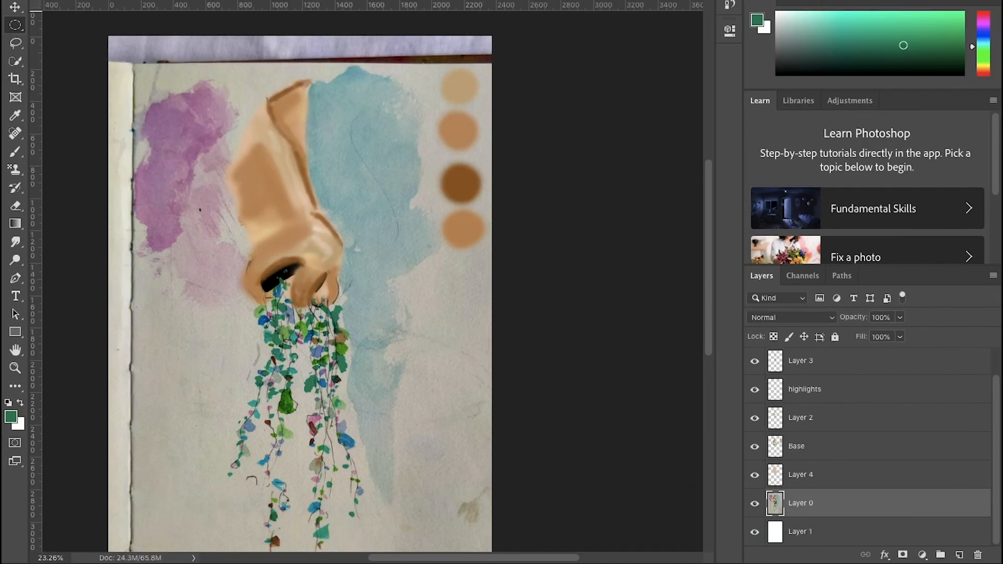
pyautogui.press('b')
pyautogui.moveTo(967, 478); pyautogui.dragTo(967, 450)
pyautogui.click(777, 384)
pyautogui.click(739, 382)
# - Paint thin black stems along the hanging leaf strands on Layer 5 with the default black colour
pyautogui.press('d')
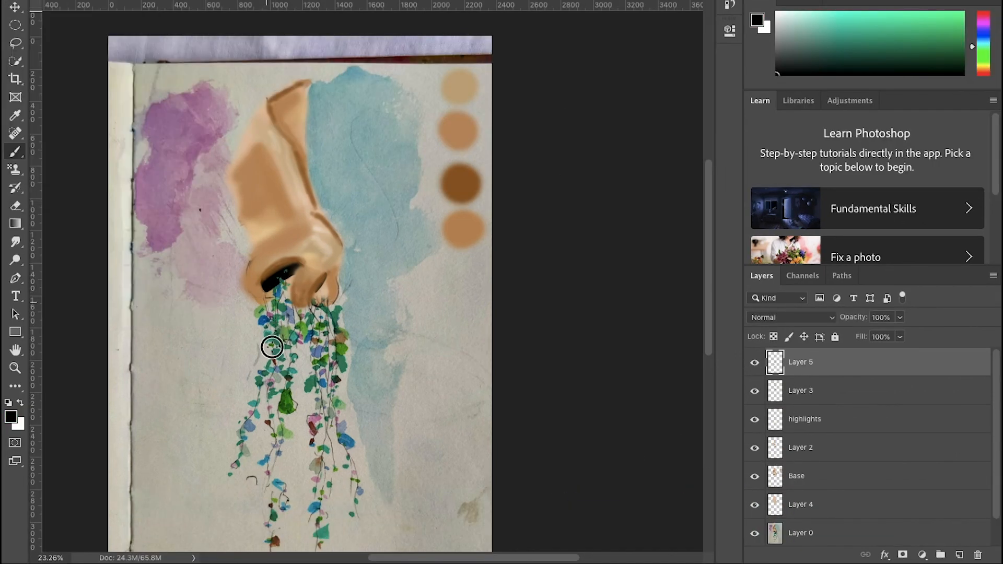
pyautogui.moveTo(331, 423); pyautogui.dragTo(340, 503)
pyautogui.moveTo(346, 449); pyautogui.dragTo(359, 516)
pyautogui.moveTo(337, 424); pyautogui.dragTo(329, 447)
pyautogui.moveTo(276, 395); pyautogui.dragTo(283, 486)
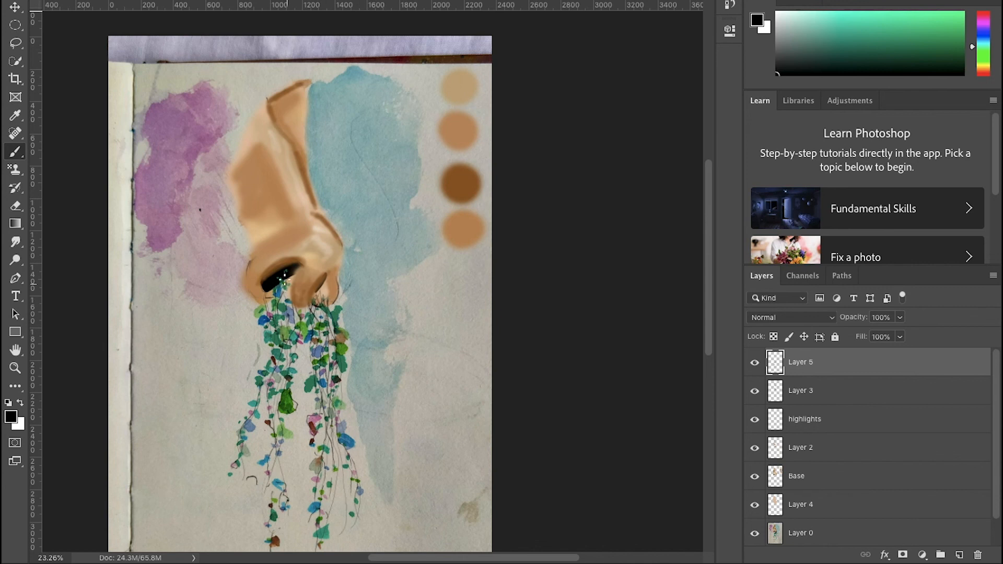
# - Lower Layer 0's opacity to 37% and add a new layer directly above it
pyautogui.scroll(-2, 968, 429)
pyautogui.click(755, 503)
pyautogui.click(754, 503)
pyautogui.click(800, 503)
pyautogui.click(899, 317)
pyautogui.click(860, 336)
pyautogui.click(959, 555)
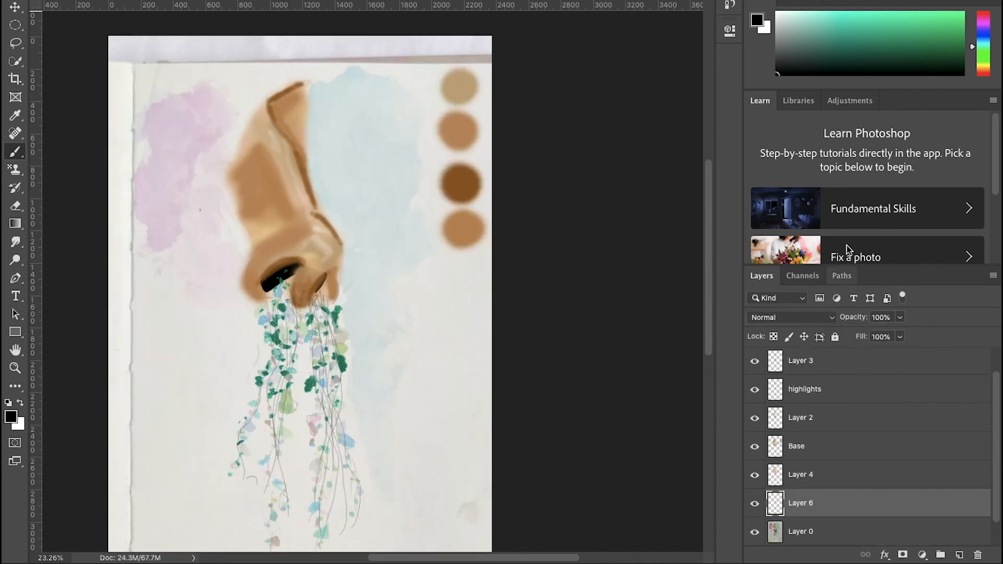
# - Choose a pale pink paint colour and a rough textured brush tip
pyautogui.click(982, 24)
pyautogui.click(802, 14)
pyautogui.click(795, 12)
pyautogui.click(69, 1)
pyautogui.scroll(-1, 156, 125)
pyautogui.click(239, 24)
pyautogui.click(90, 2)
pyautogui.click(90, 2)
pyautogui.click(69, 1)
# - Try a pink stroke over the purple wash, undo it, and enlarge the brush by four increments
pyautogui.moveTo(235, 89)
pyautogui.mouseDown()
pyautogui.moveTo(246, 195)
pyautogui.moveTo(159, 195)
pyautogui.moveTo(183, 246)
pyautogui.mouseUp()
pyautogui.press('super+z')
pyautogui.press(']')
pyautogui.press(']')
pyautogui.press(']')
pyautogui.press(']')
# - Paint pale cyan over the blue wash beside the nose on Layer 6
pyautogui.click(982, 41)
pyautogui.moveTo(372, 126); pyautogui.dragTo(394, 515)
pyautogui.moveTo(436, 134); pyautogui.dragTo(429, 206)
# - Sample the pale pink from the painted wash and return to the brush to extend it over the purple area
pyautogui.click(16, 116)
pyautogui.click(177, 130)
pyautogui.click(16, 152)
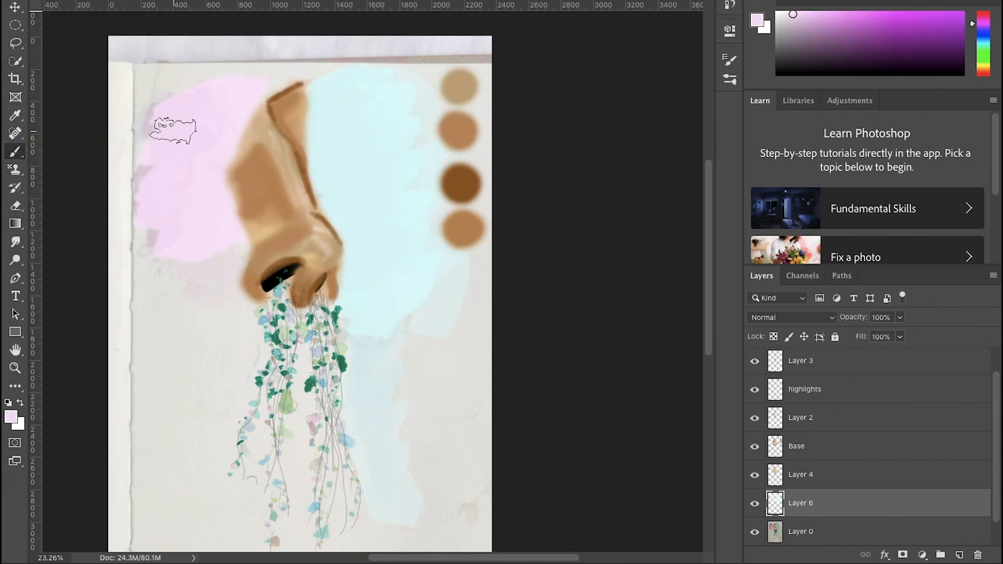
# - Hide Layer 0 to examine the painted washes, stems and leaves against white, and make Layer 5 active
pyautogui.scroll(-1, 768, 502)
pyautogui.click(754, 503)
pyautogui.click(801, 531)
pyautogui.moveTo(995, 405); pyautogui.dragTo(995, 366)
pyautogui.click(805, 360)
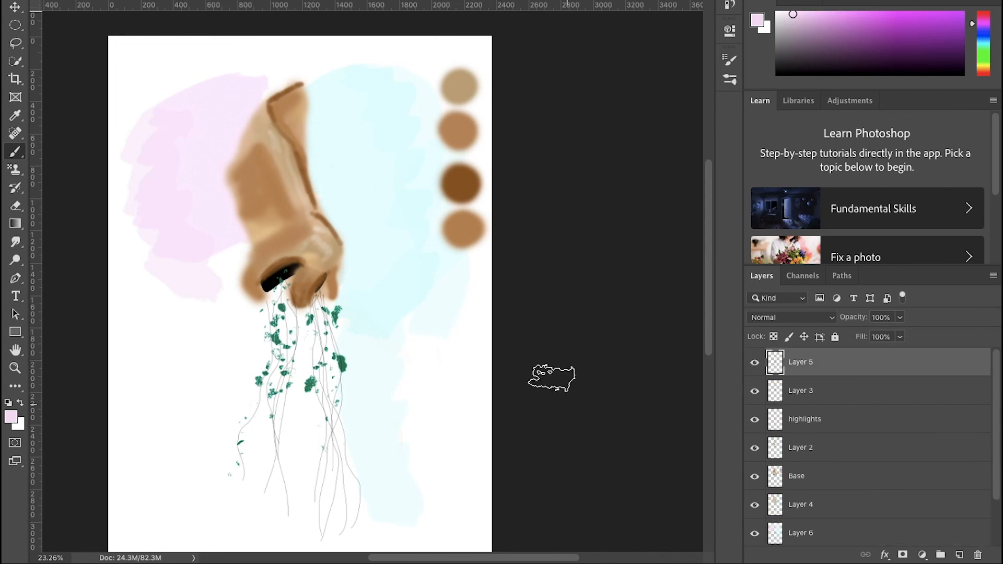
# - Show Layer 0 again, make it active, and sample the pale green from a light green leaf
pyautogui.scroll(-2, 784, 502)
pyautogui.click(754, 503)
pyautogui.click(794, 504)
pyautogui.scroll(5, 372, 283)
pyautogui.press('i')
pyautogui.click(211, 376)
# - Select the light green leaves on Layer 0 with the Magic Wand, starting from the large pear-shaped leaf
pyautogui.scroll(-2, 252, 400)
pyautogui.click(15, 61)
pyautogui.click(62, 78)
pyautogui.click(204, 515)
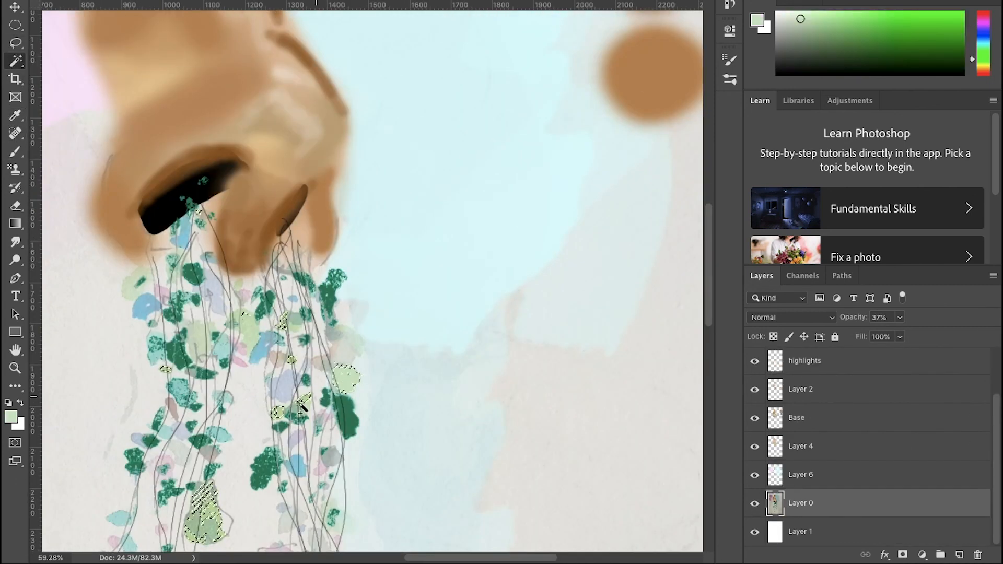
# - Paint the selected leaves pale green on Layer 5 with a large Soft Round brush and clear the selection
pyautogui.scroll(-5, 202, 345)
pyautogui.click(801, 362)
pyautogui.click(15, 152)
pyautogui.click(52, 1)
pyautogui.click(110, 134)
pyautogui.moveTo(150, 9); pyautogui.dragTo(159, 9)
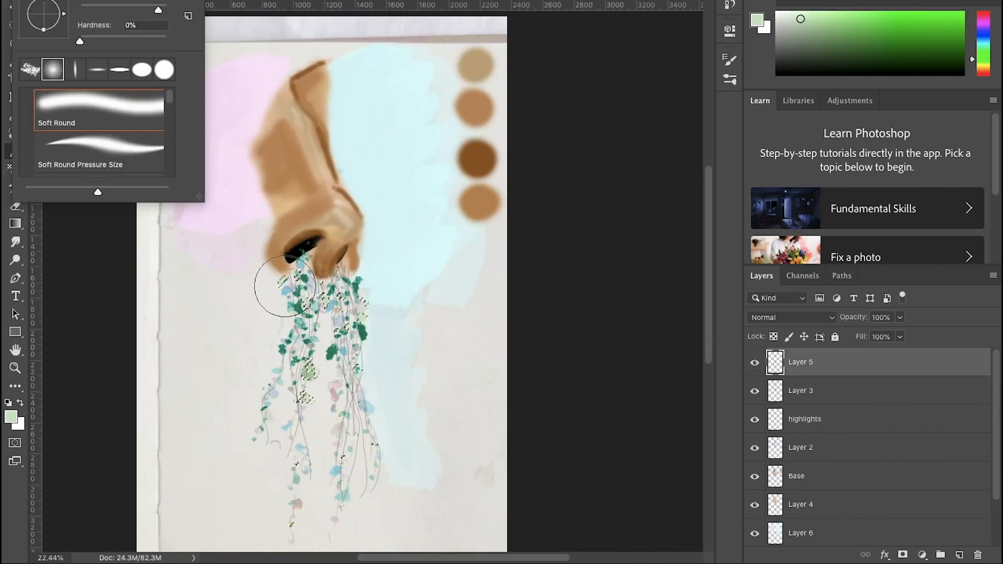
pyautogui.moveTo(286, 291); pyautogui.dragTo(260, 347)
pyautogui.press('super+d')
# - Hide Layer 0 and make Layer 3, which holds the nose's dark outline, active
pyautogui.scroll(-3, 973, 385)
pyautogui.click(755, 503)
pyautogui.click(15, 7)
pyautogui.click(298, 97)
pyautogui.scroll(5, 293, 85)
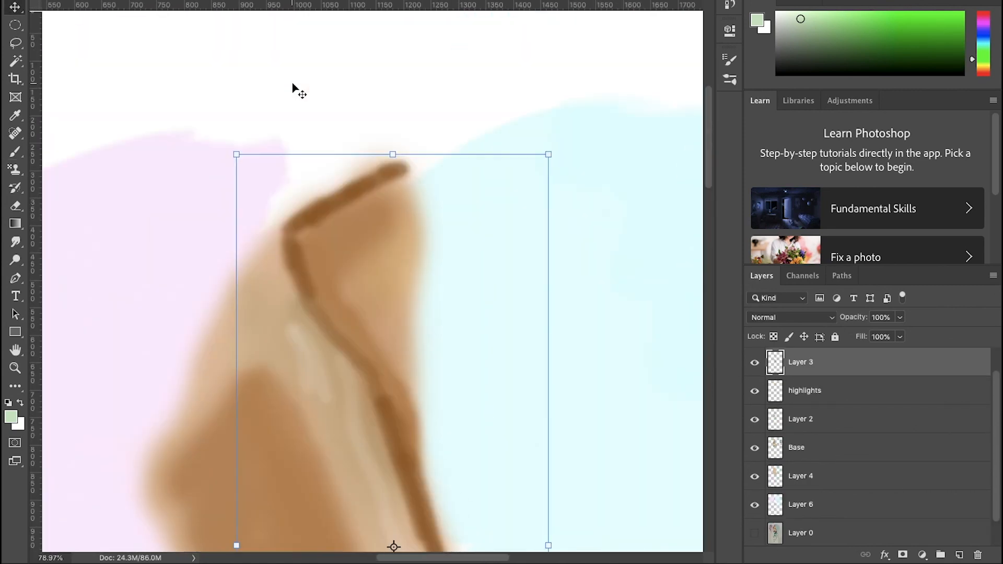
# - Sample the brown at the nose's upper tip, adjust it to tan, and paint over the dark upper outline with a smaller brush
pyautogui.press('i')
pyautogui.click(394, 170)
pyautogui.click(870, 36)
pyautogui.click(15, 152)
pyautogui.click(52, 1)
pyautogui.moveTo(120, 9); pyautogui.dragTo(95, 9)
pyautogui.moveTo(296, 233)
pyautogui.mouseDown()
pyautogui.moveTo(316, 286)
pyautogui.moveTo(392, 172)
pyautogui.mouseUp()
# - Try a resized brush stroke over the shading on the nose bridge, undo it, and readjust the brush
pyautogui.click(52, 1)
pyautogui.moveTo(360, 240); pyautogui.dragTo(367, 265)
pyautogui.press('super+z')
pyautogui.click(52, 1)
pyautogui.press('Return')
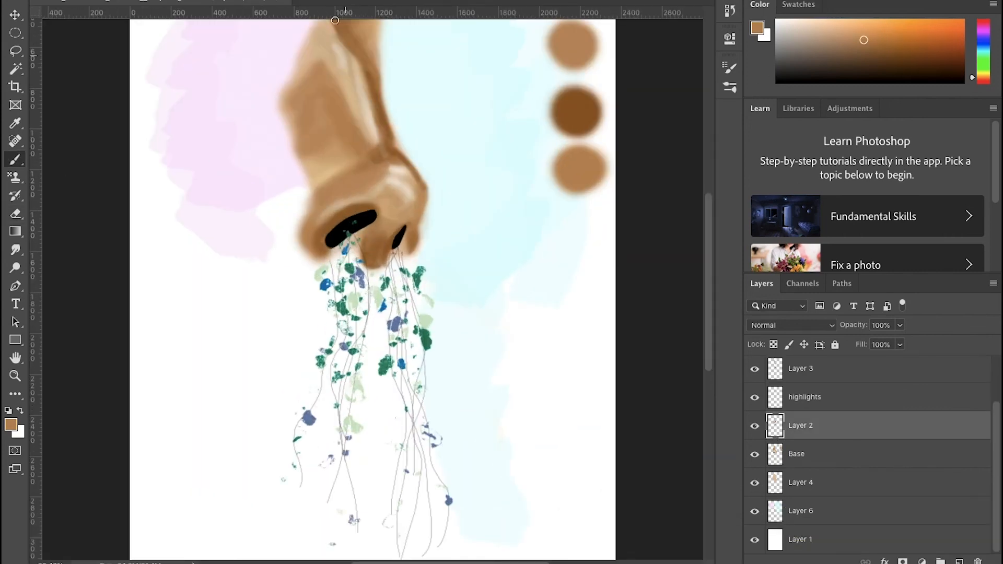
# - On the Base layer, sample the swatch browns and paint dark and mid-brown shading along the nose tip's outer edge and over its highlight
pyautogui.click(987, 454)
pyautogui.scroll(5, 178, 146)
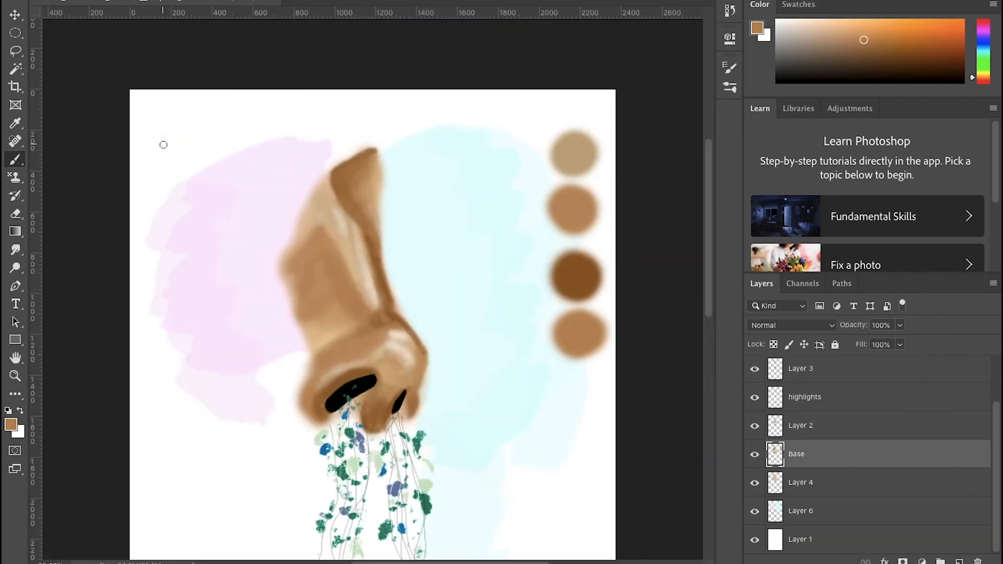
pyautogui.keyDown('alt'); pyautogui.click(554, 141); pyautogui.keyUp('alt')
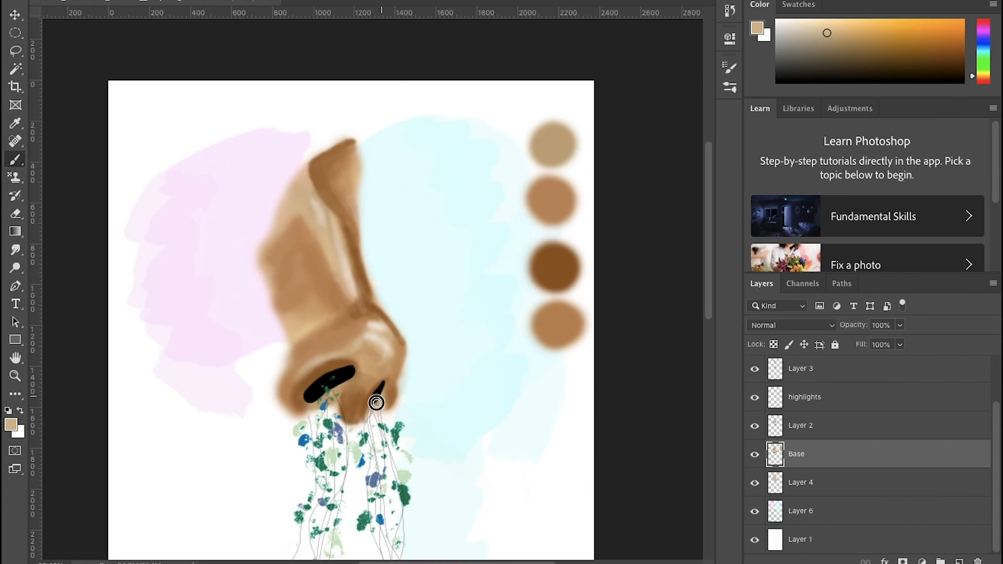
pyautogui.keyDown('alt'); pyautogui.click(554, 258); pyautogui.keyUp('alt')
pyautogui.moveTo(399, 343); pyautogui.dragTo(402, 370)
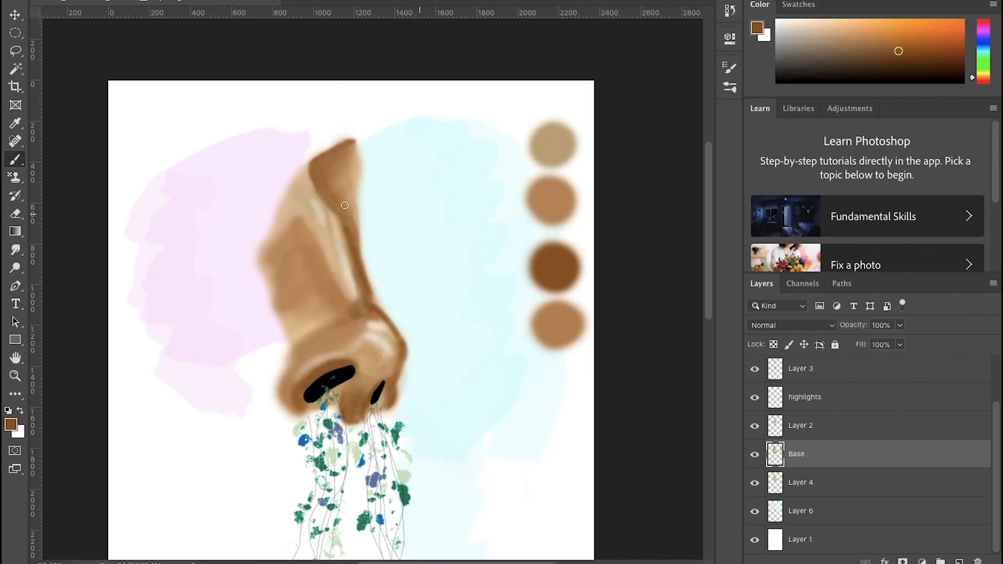
pyautogui.keyDown('alt'); pyautogui.click(557, 262); pyautogui.keyUp('alt')
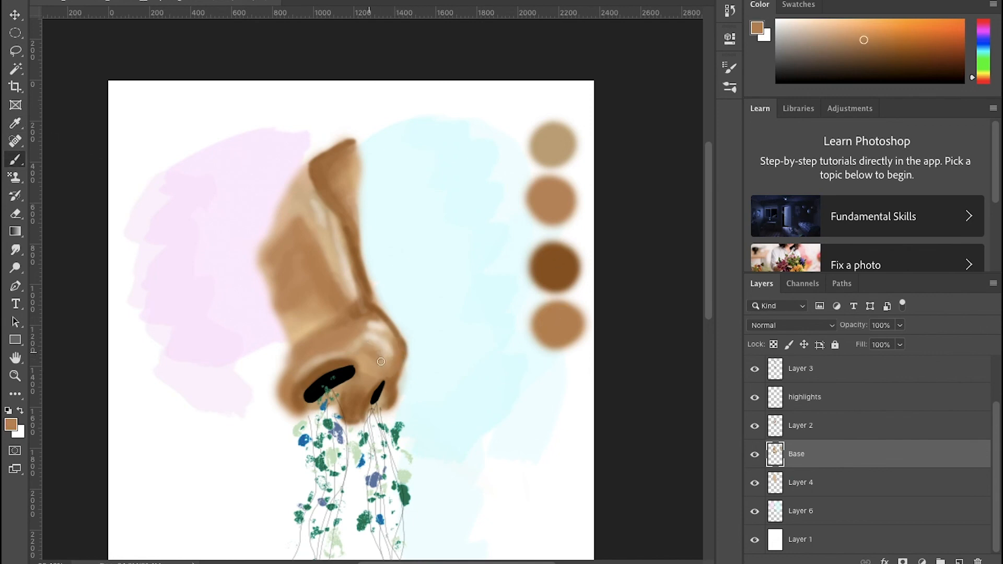
pyautogui.moveTo(370, 345); pyautogui.dragTo(376, 365)
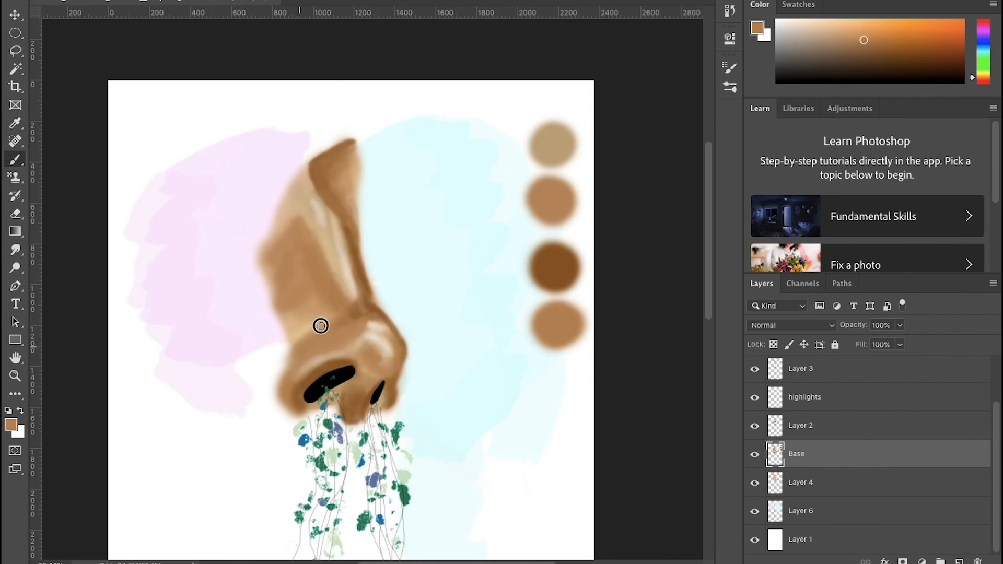
# - Select the column of four brown colour swatches, move it slightly inward from the canvas edge, and clear the selection
pyautogui.hotkey('ctrl', '-')
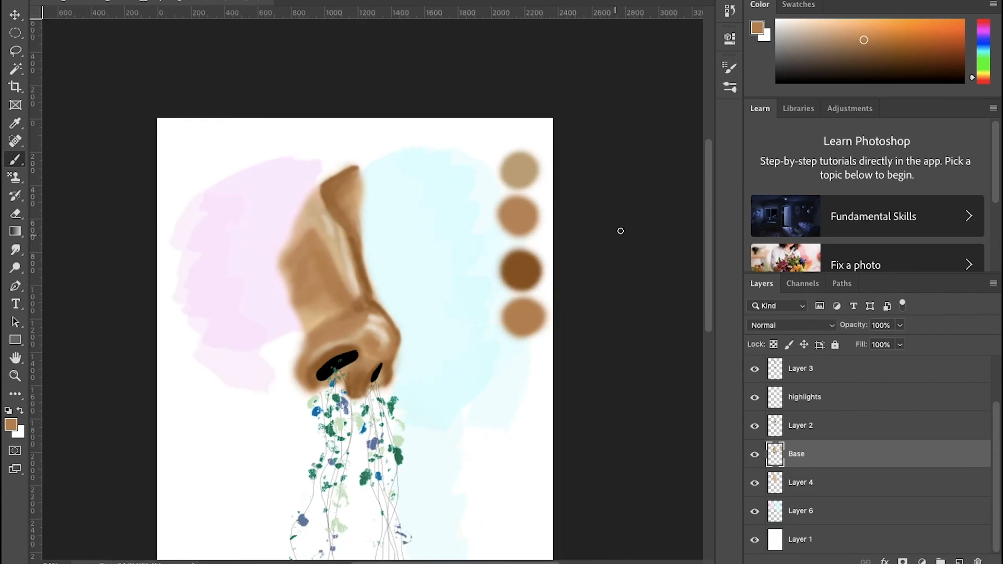
pyautogui.hotkey('ctrl', '-')
pyautogui.click(14, 89)
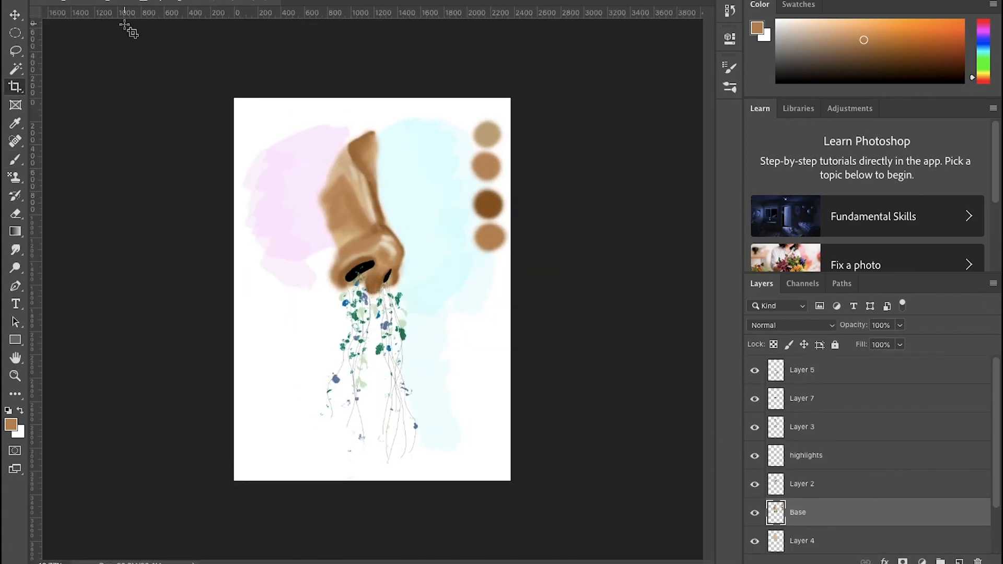
pyautogui.press('v')
pyautogui.click(15, 32)
pyautogui.moveTo(460, 105); pyautogui.dragTo(511, 267)
pyautogui.click(14, 15)
pyautogui.moveTo(491, 163); pyautogui.dragTo(479, 165)
pyautogui.click(229, 131)
pyautogui.hotkey('ctrl', 'd')
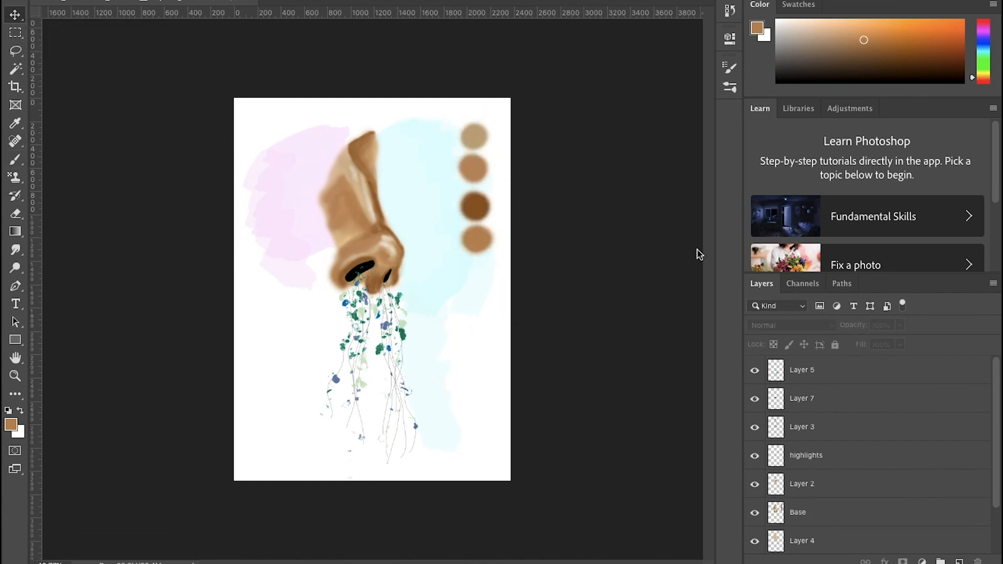
# - Sample the dark brown from the third colour swatch and make Layer 4 active
pyautogui.rightClick(641, 493)
pyautogui.click(477, 201)
pyautogui.press('i')
pyautogui.click(477, 202)
pyautogui.scroll(-2, 888, 476)
pyautogui.click(801, 481)
pyautogui.hotkey('ctrl', '+')
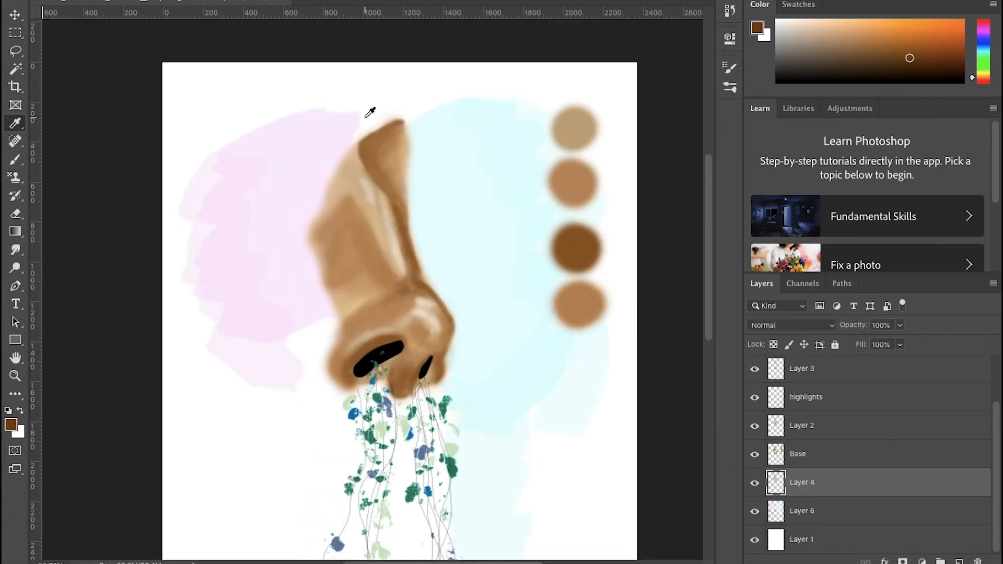
# - Set the brush colour to a deeper brown, try a stroke down the upper nose on Layer 4, and undo it
pyautogui.press('b')
pyautogui.click(397, 207)
pyautogui.click(919, 62)
pyautogui.moveTo(389, 125)
pyautogui.mouseDown()
pyautogui.moveTo(359, 167)
pyautogui.moveTo(387, 191)
pyautogui.mouseUp()
pyautogui.press('super+z')
# - Make the Base layer active, toggle Layer 2 and the highlights layer off and on to check their shading, and make Layer 3 active
pyautogui.click(799, 454)
pyautogui.click(754, 425)
pyautogui.click(754, 425)
pyautogui.click(755, 397)
pyautogui.click(754, 397)
pyautogui.click(760, 371)
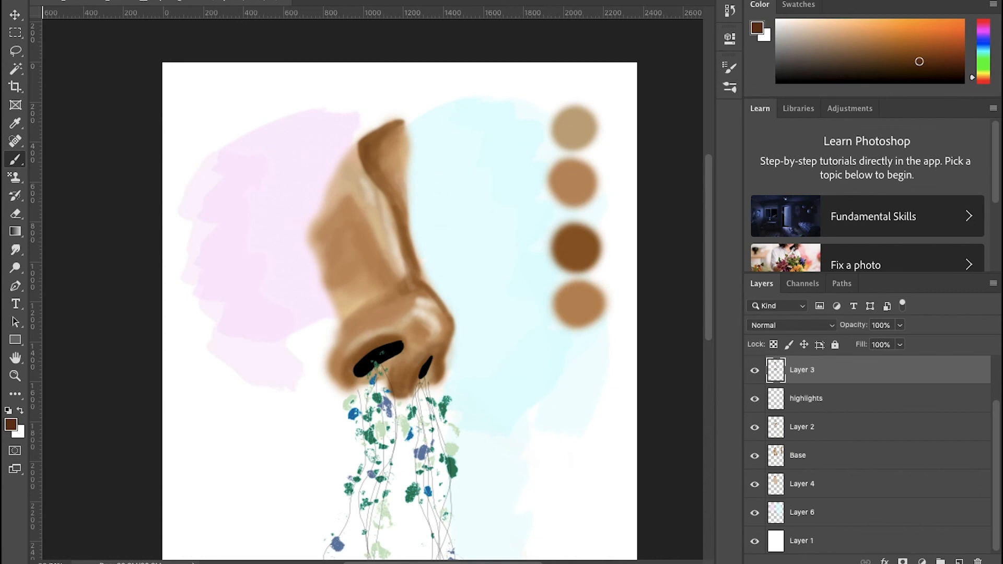
pyautogui.hotkey('ctrl', '0')
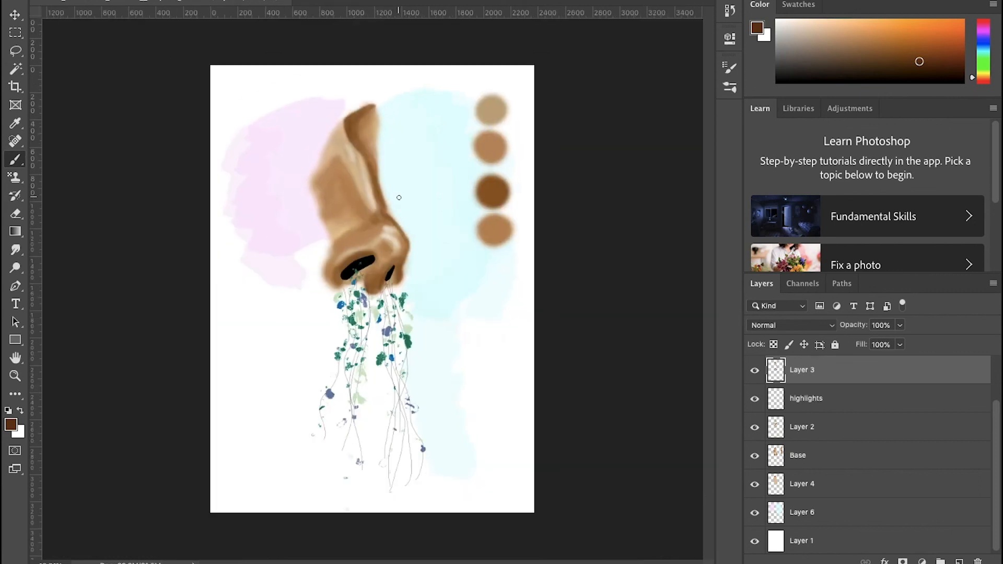